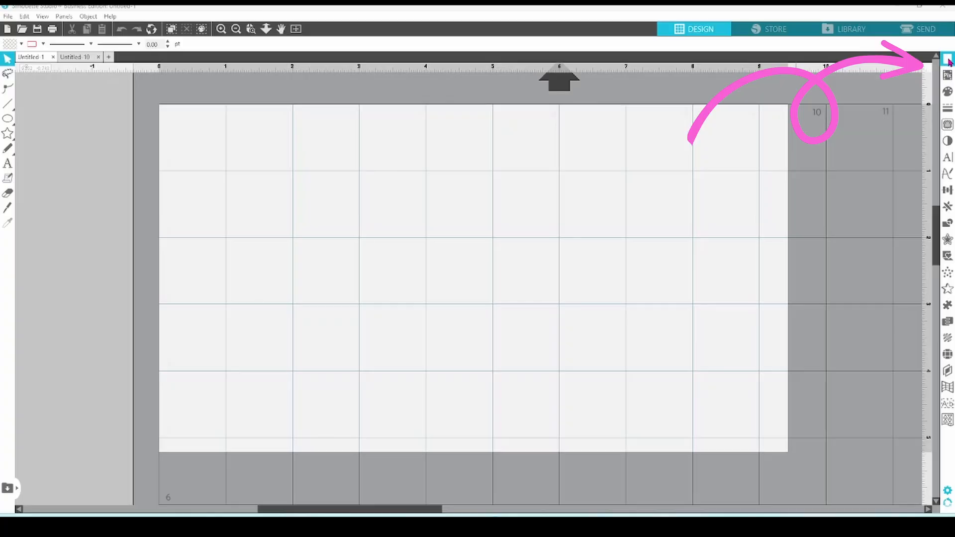
# Set the page's media size to Auto (12x12).
pyautogui.click(948, 60)
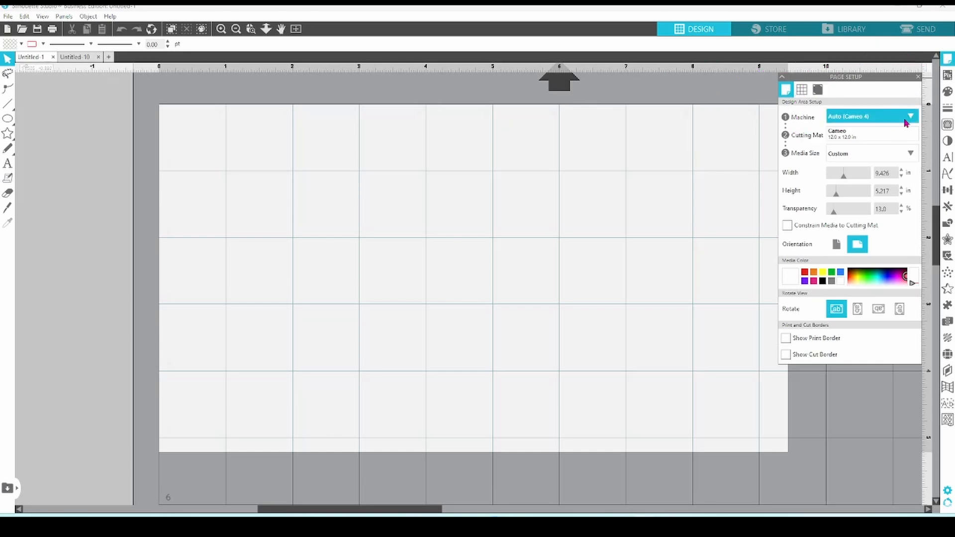
pyautogui.click(911, 158)
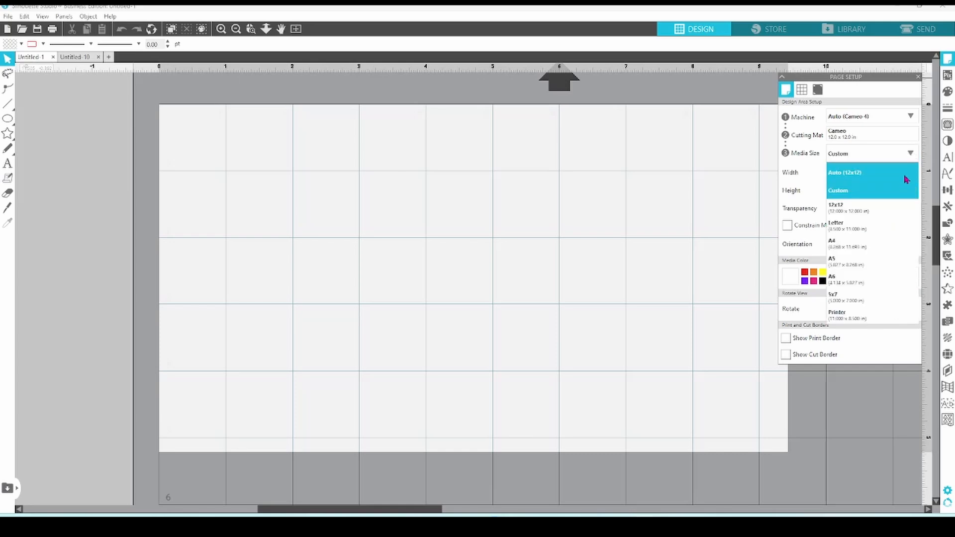
pyautogui.click(906, 174)
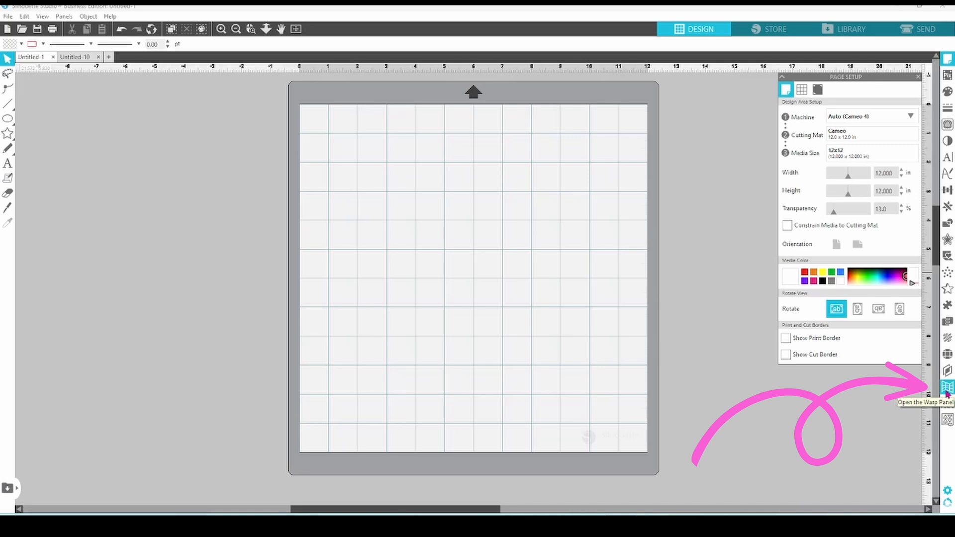
# Open the Warp settings.
pyautogui.click(947, 389)
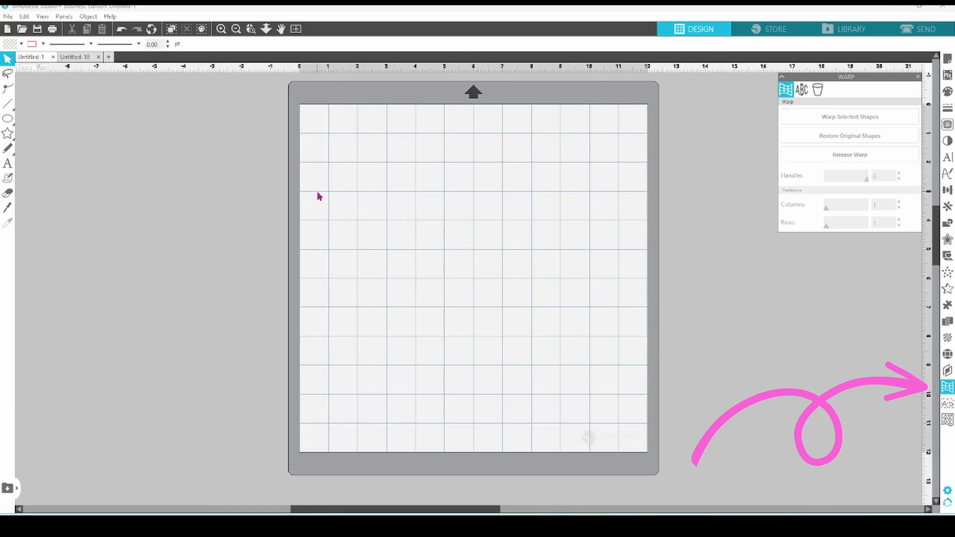
pyautogui.click(64, 18)
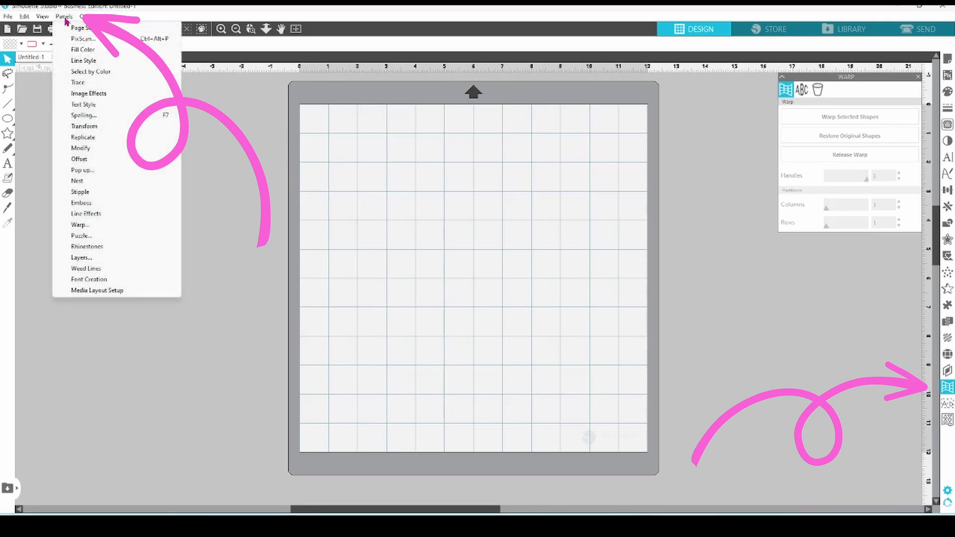
pyautogui.click(83, 227)
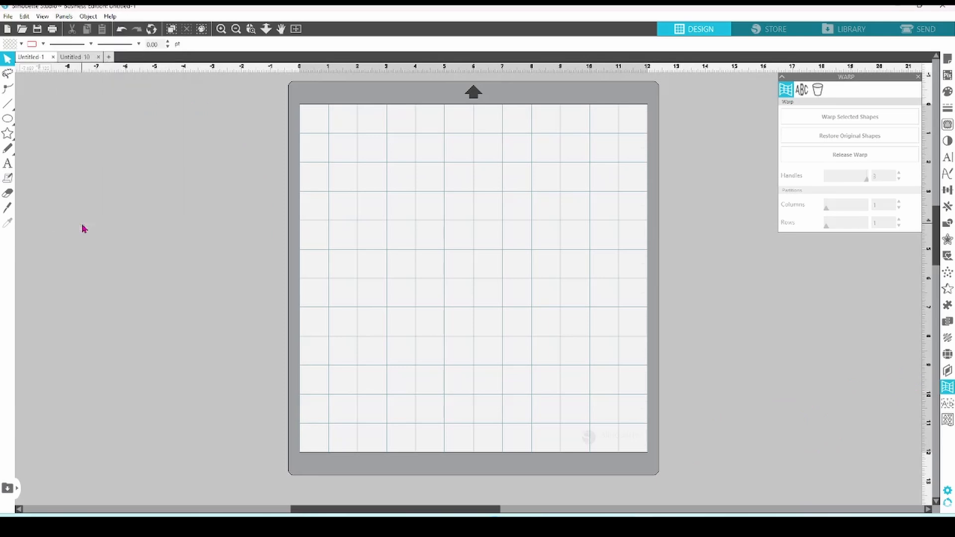
# Add the words FIRST, GRADE and VIBES as three separate text objects stacked on the mat.
pyautogui.click(8, 166)
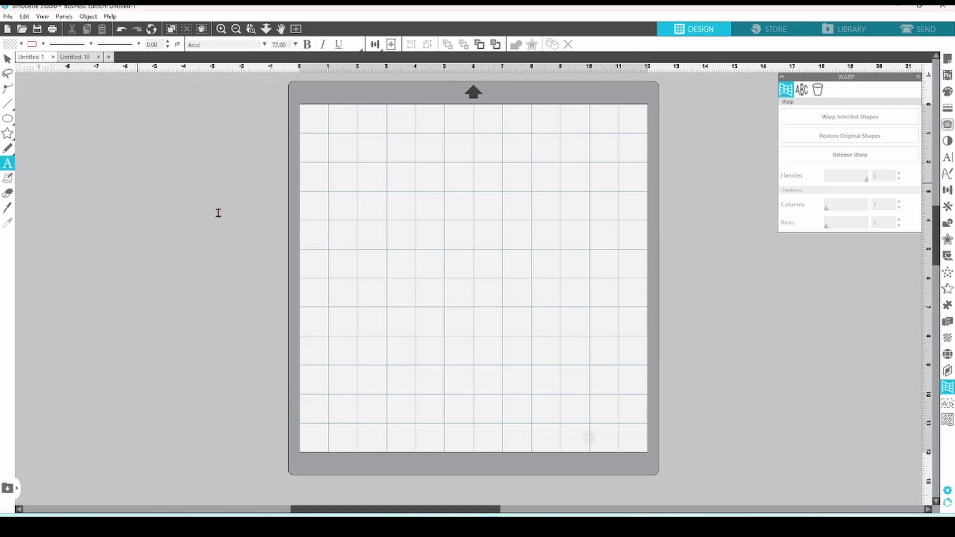
pyautogui.click(331, 262)
pyautogui.write('FIRST')
pyautogui.press('Return')
pyautogui.write('GRADE')
pyautogui.click(346, 306)
pyautogui.write('VIBES')
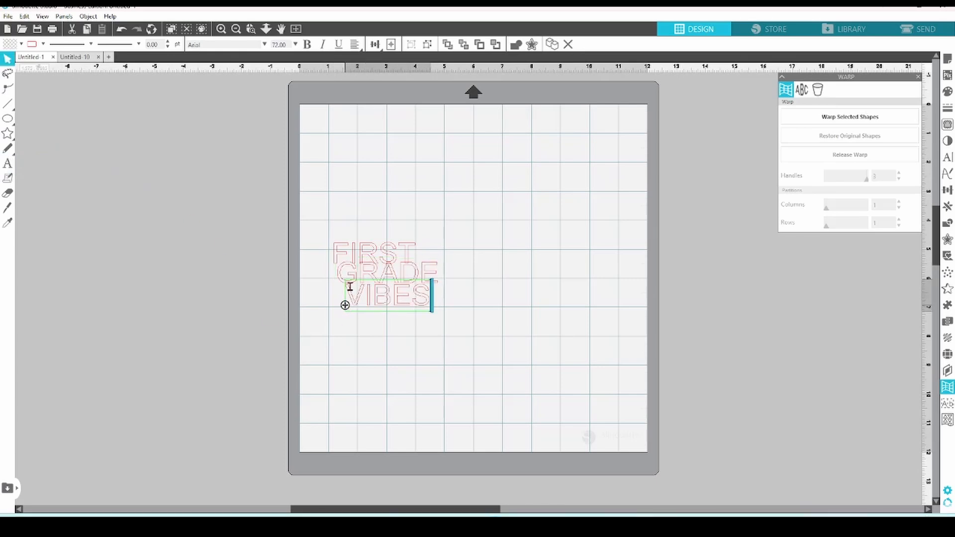
pyautogui.click(396, 327)
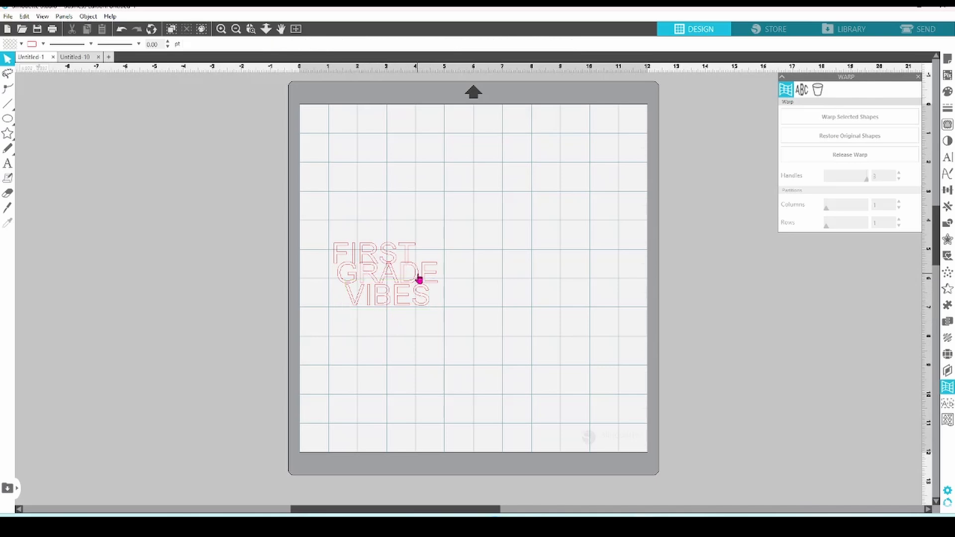
pyautogui.click(407, 257)
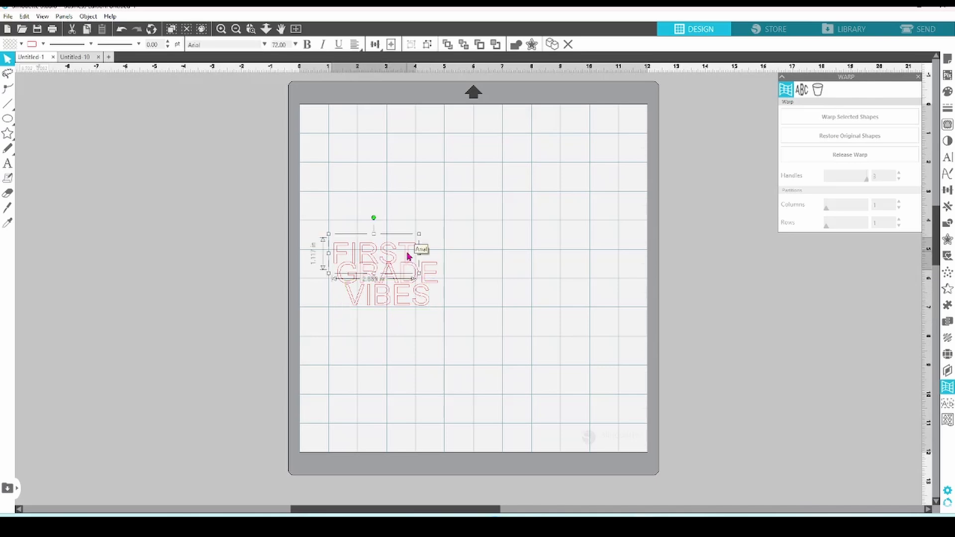
pyautogui.click(430, 274)
pyautogui.click(427, 291)
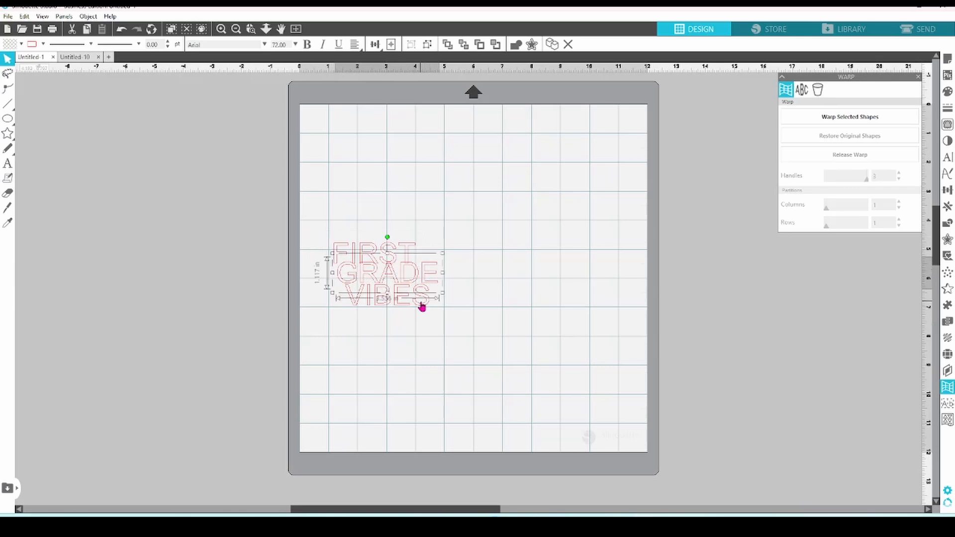
pyautogui.click(422, 305)
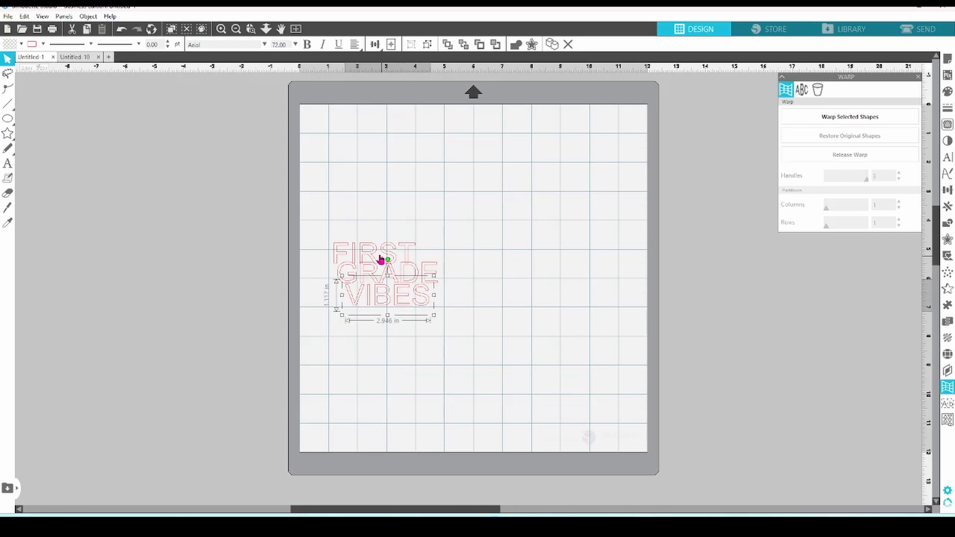
pyautogui.click(366, 230)
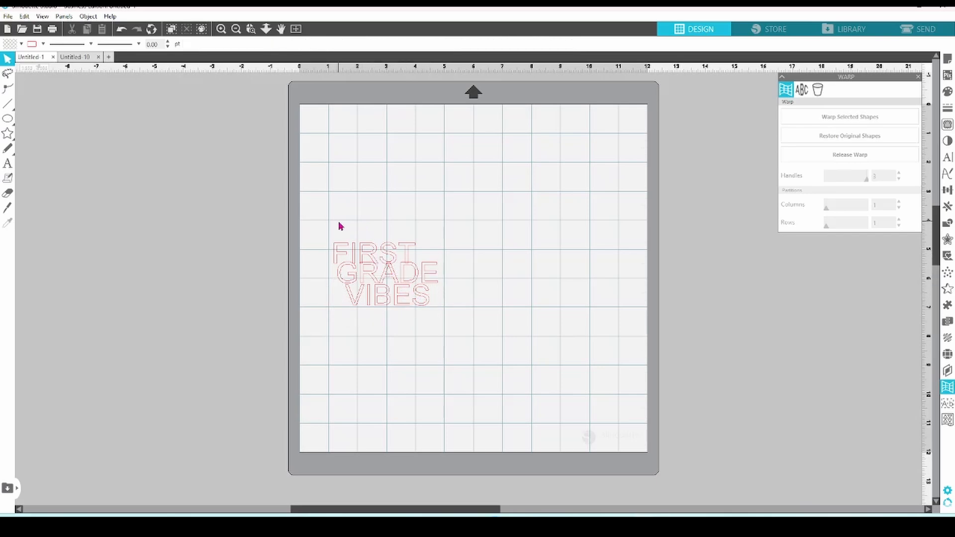
# Fill all three words with black.
pyautogui.moveTo(340, 226); pyautogui.dragTo(417, 307)
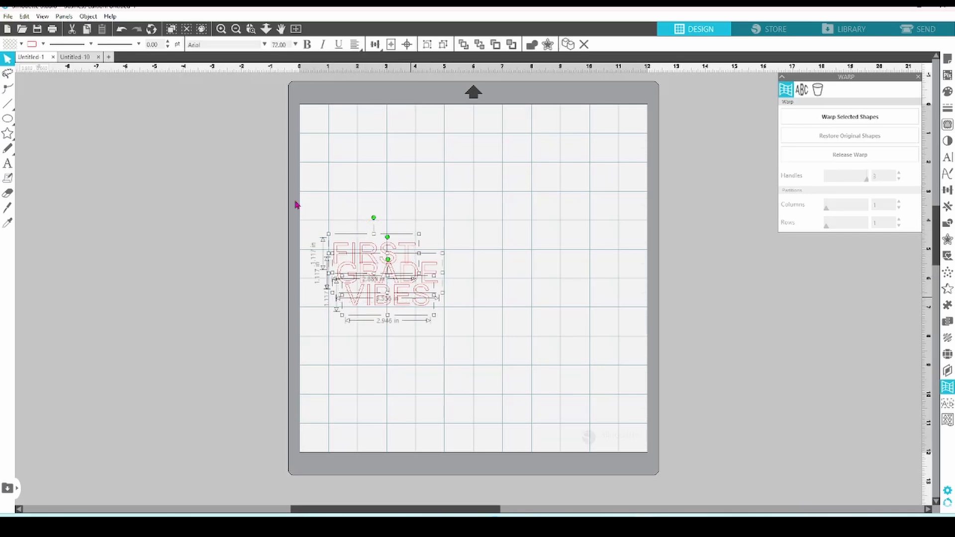
pyautogui.click(23, 44)
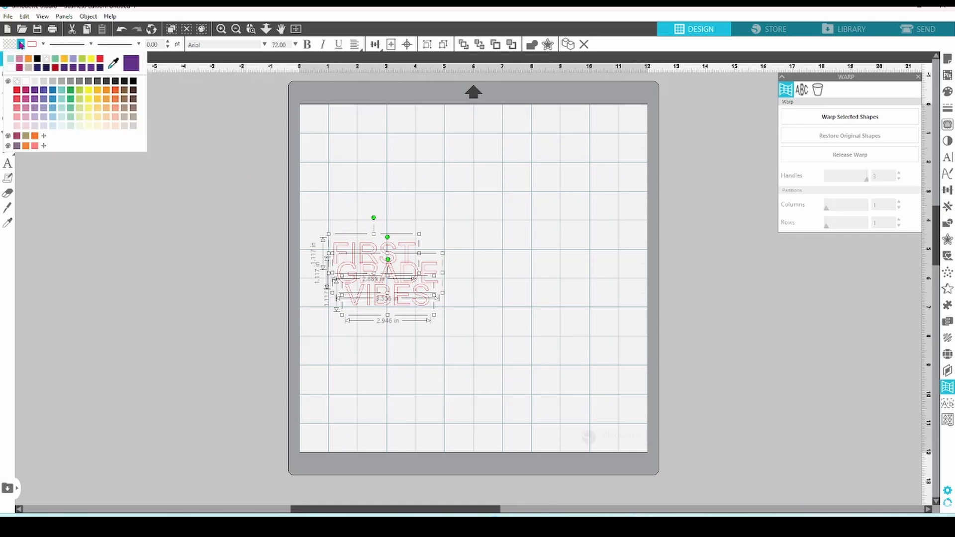
pyautogui.click(39, 60)
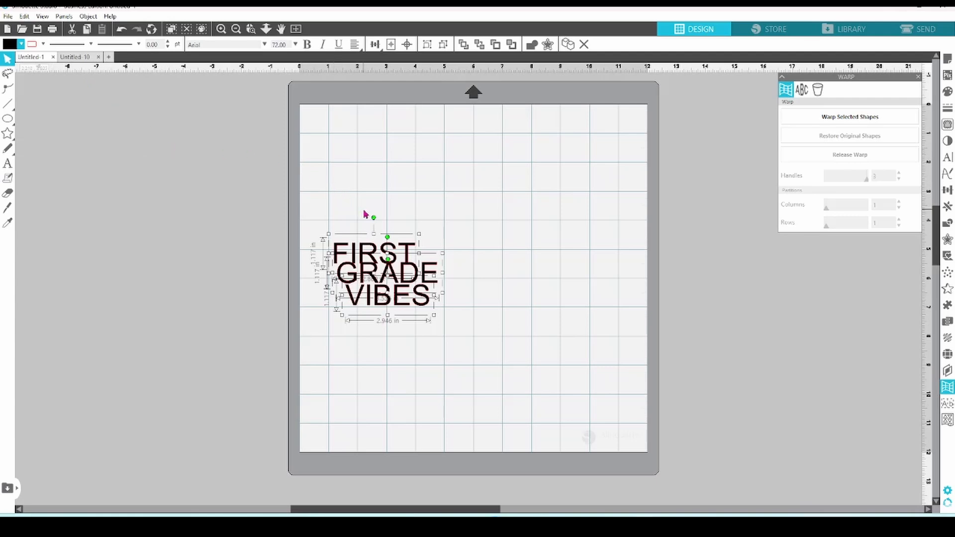
pyautogui.click(380, 221)
# Space the words apart vertically by moving FIRST up above GRADE and VIBES down below it.
pyautogui.moveTo(398, 250); pyautogui.dragTo(405, 237)
pyautogui.moveTo(412, 295); pyautogui.dragTo(405, 305)
pyautogui.click(515, 270)
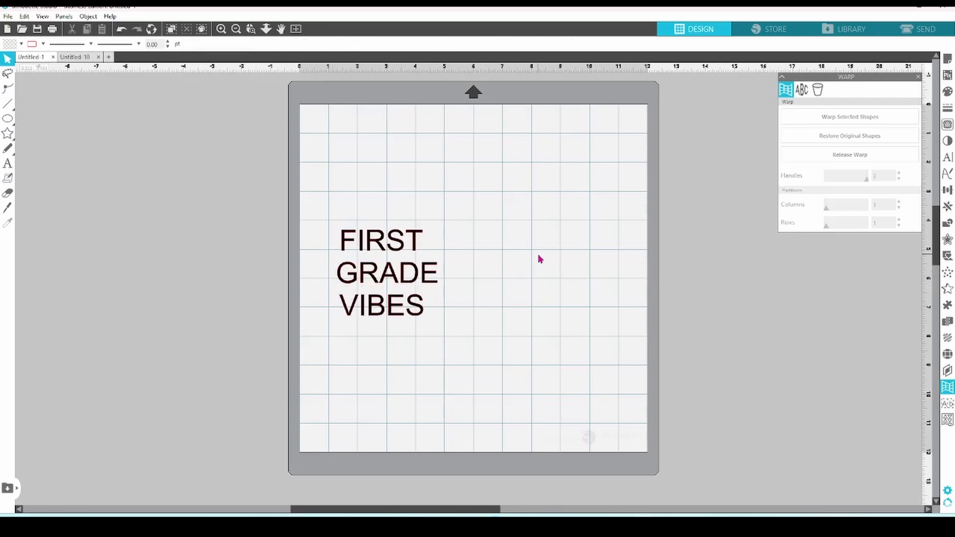
# Set all three words in the PN Boogie Woogie font and align their left edges.
pyautogui.moveTo(365, 210); pyautogui.dragTo(454, 323)
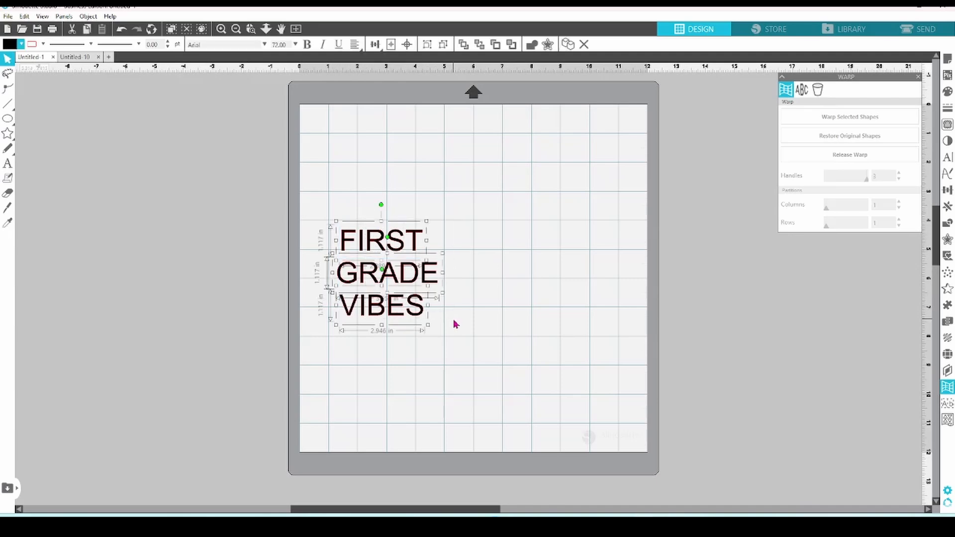
pyautogui.click(947, 158)
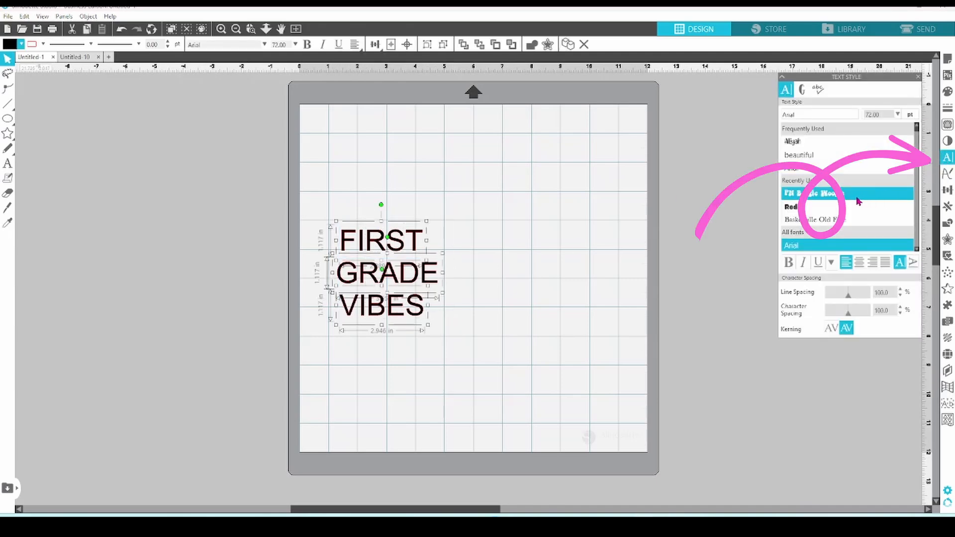
pyautogui.click(825, 194)
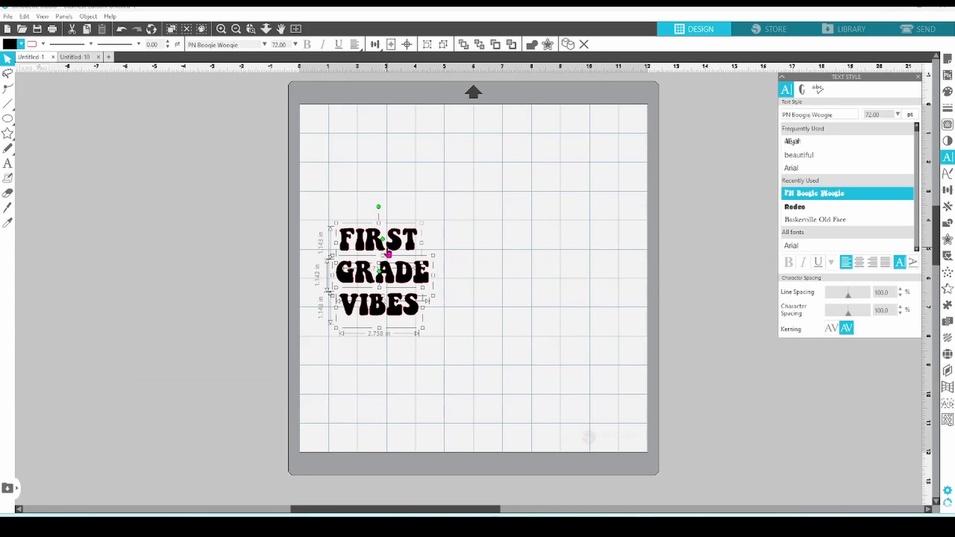
pyautogui.click(375, 44)
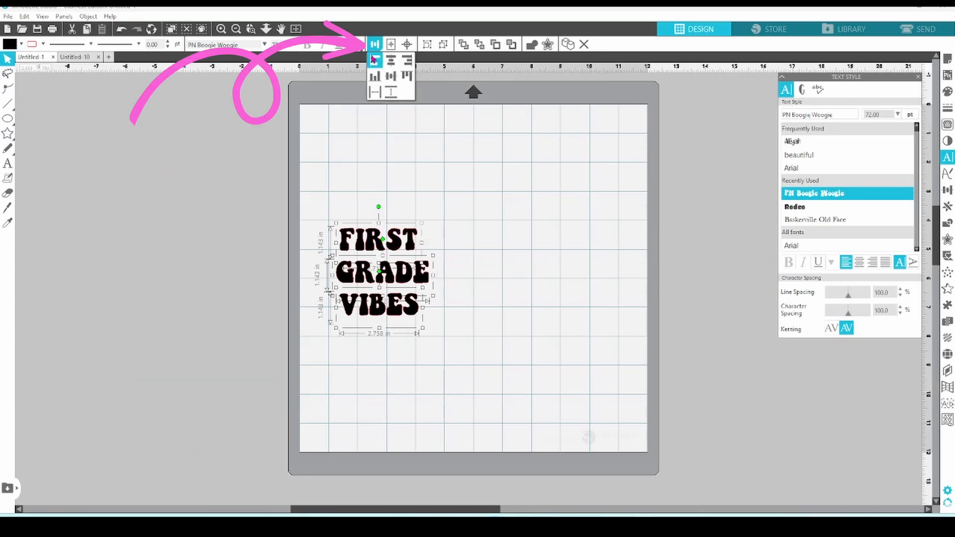
pyautogui.click(373, 64)
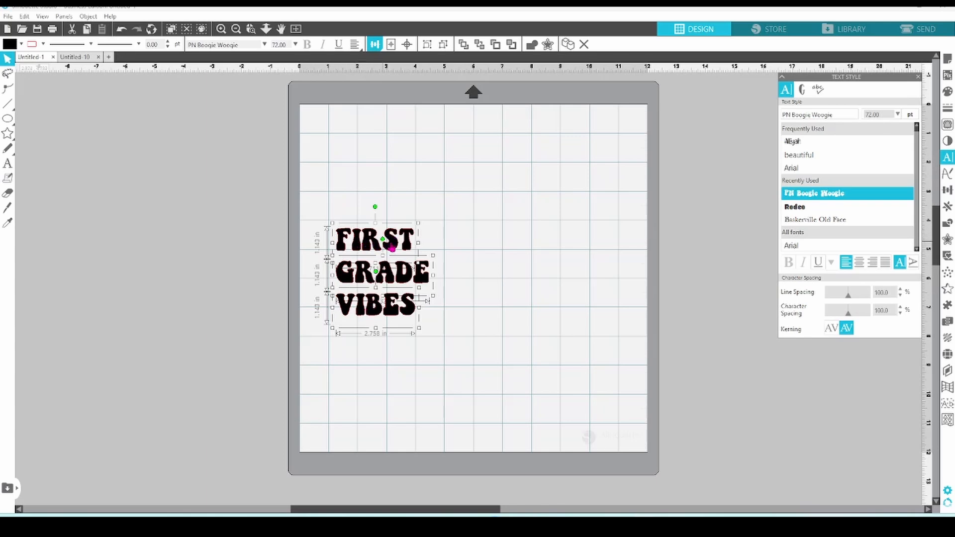
pyautogui.click(375, 211)
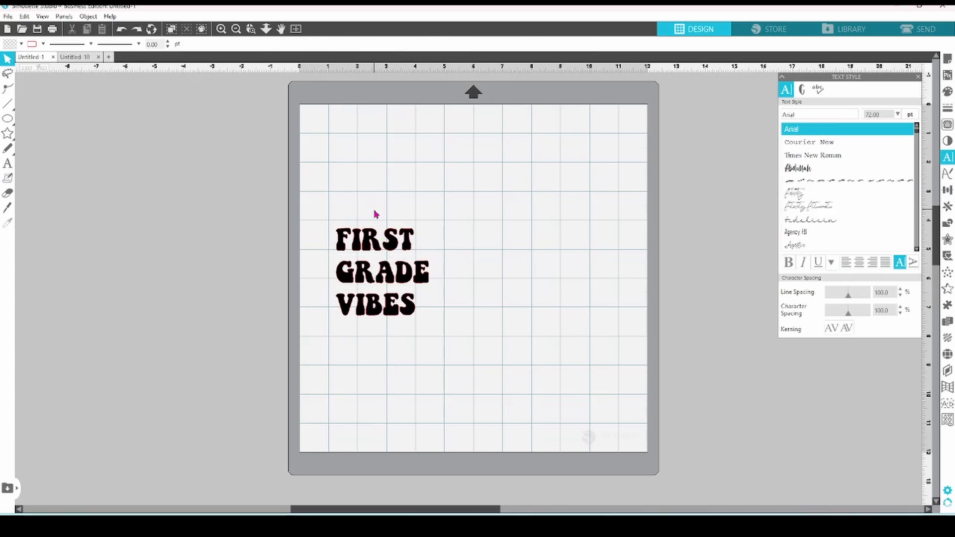
# Move all three words slightly right so the selection box around GRADE ends at the 5-inch grid line.
pyautogui.click(409, 306)
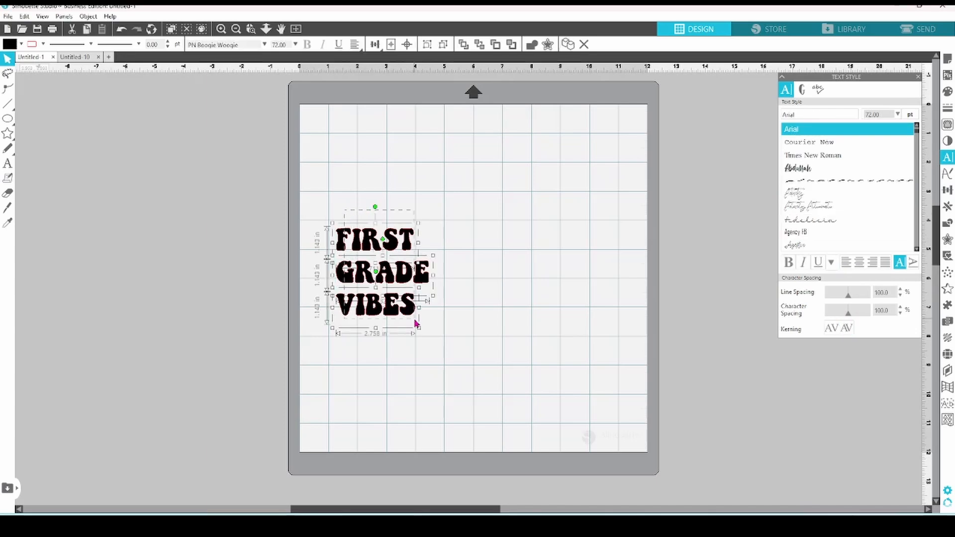
pyautogui.moveTo(409, 306)
pyautogui.mouseDown()
pyautogui.moveTo(400, 306)
pyautogui.moveTo(420, 305)
pyautogui.mouseUp()
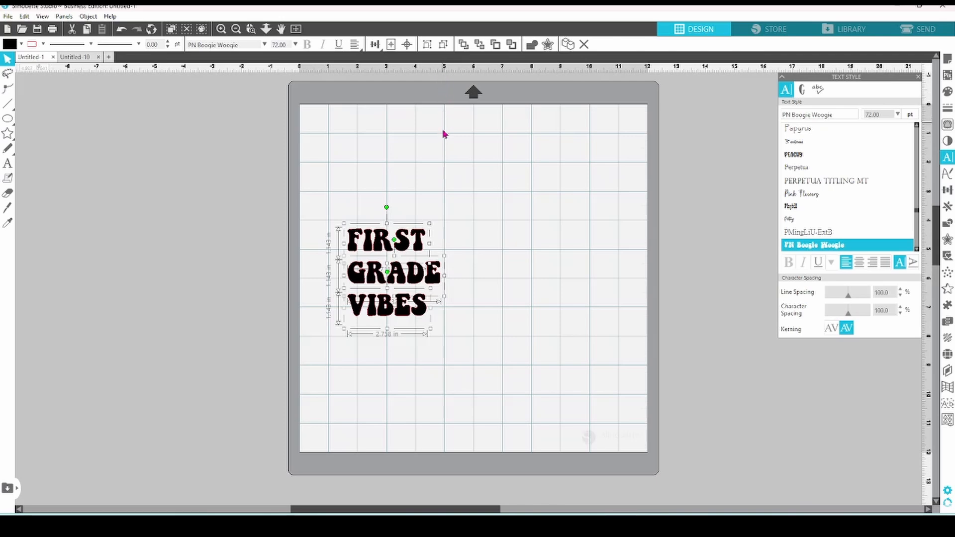
pyautogui.click(460, 276)
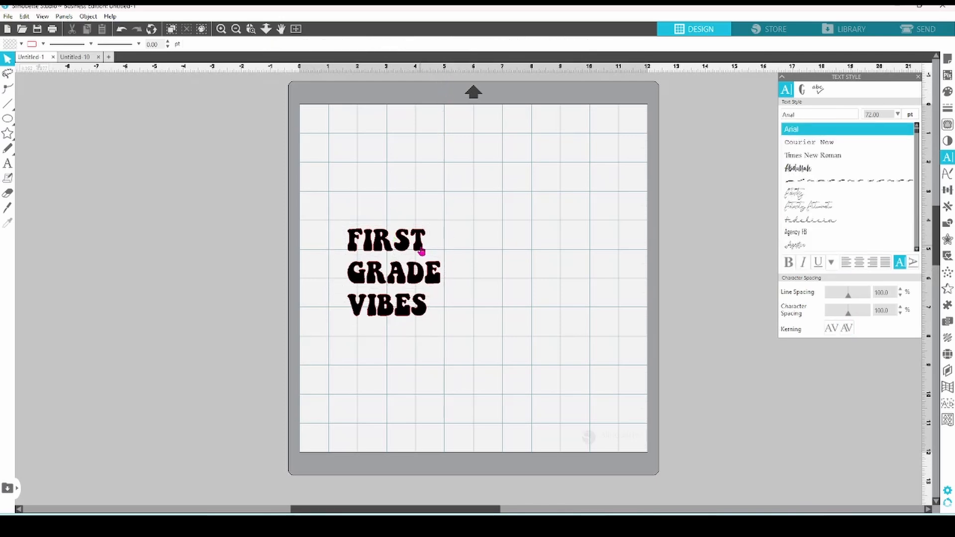
# Stretch FIRST and VIBES horizontally to the 5-inch grid line so both match the width of GRADE.
pyautogui.click(422, 253)
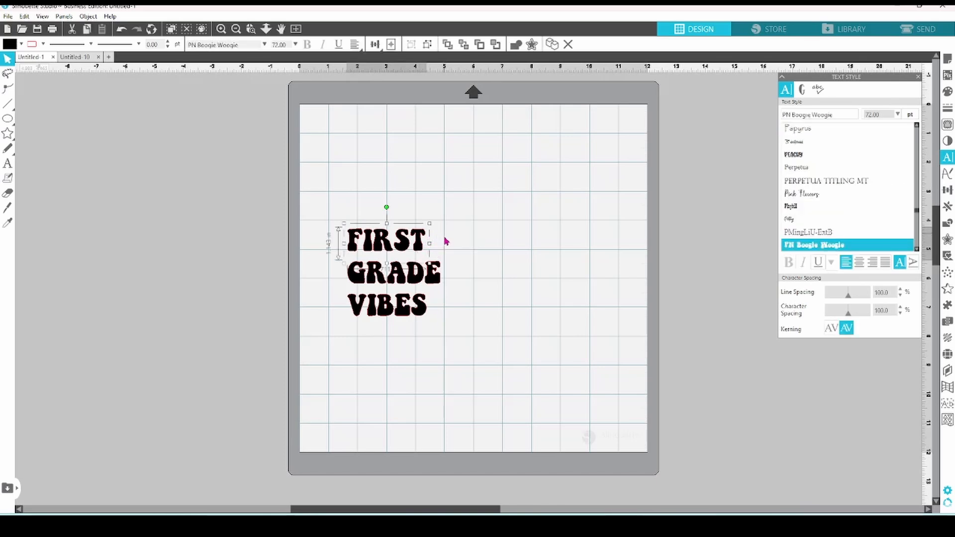
pyautogui.moveTo(430, 248); pyautogui.dragTo(440, 249)
pyautogui.moveTo(443, 248); pyautogui.dragTo(447, 248)
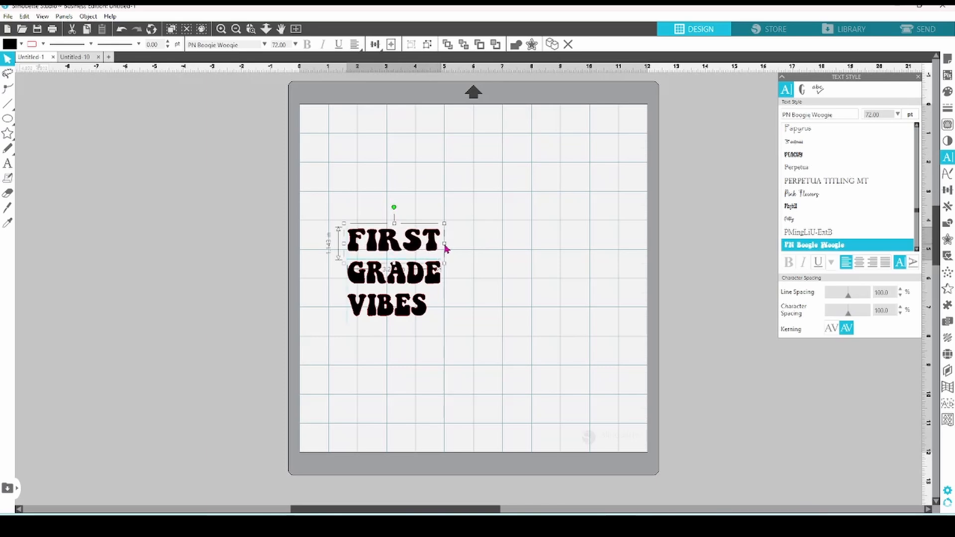
pyautogui.click(423, 311)
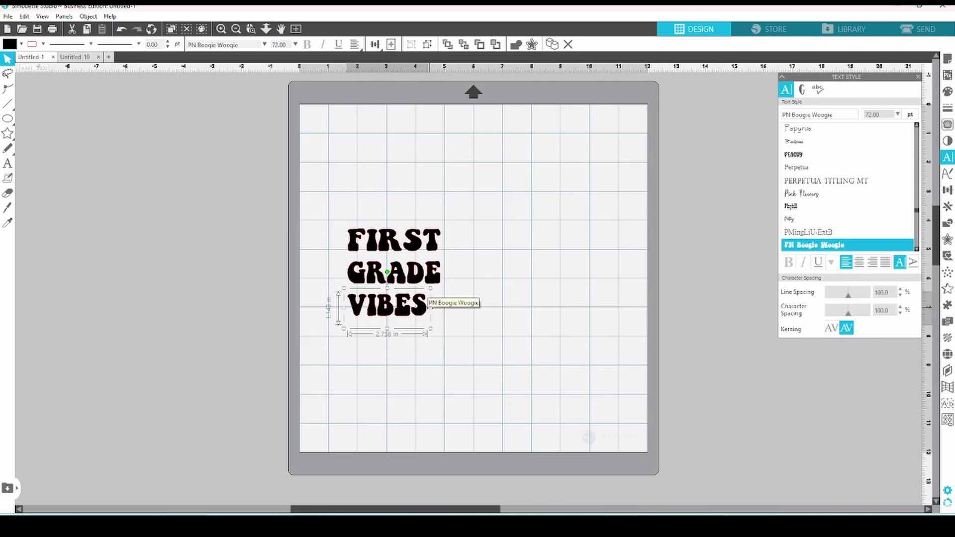
pyautogui.moveTo(433, 311); pyautogui.dragTo(445, 307)
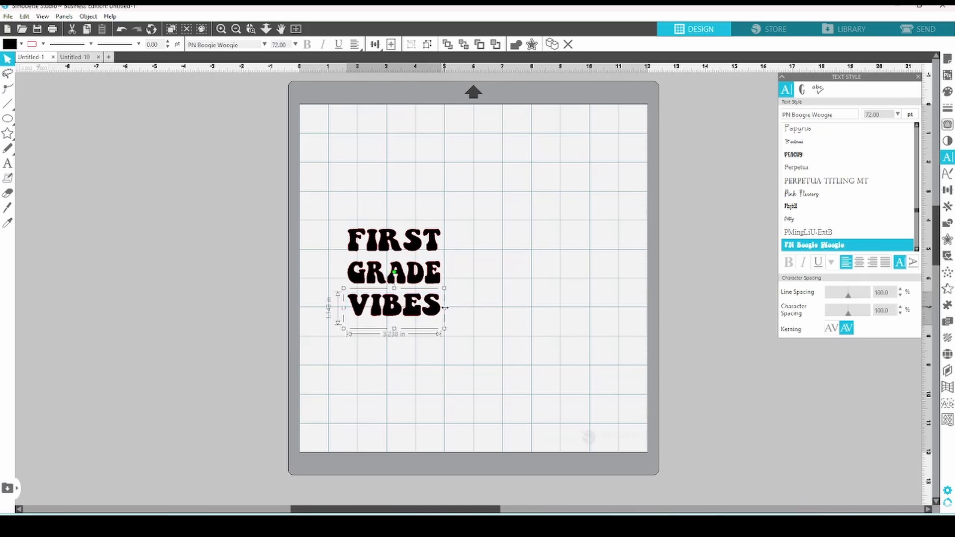
pyautogui.click(501, 323)
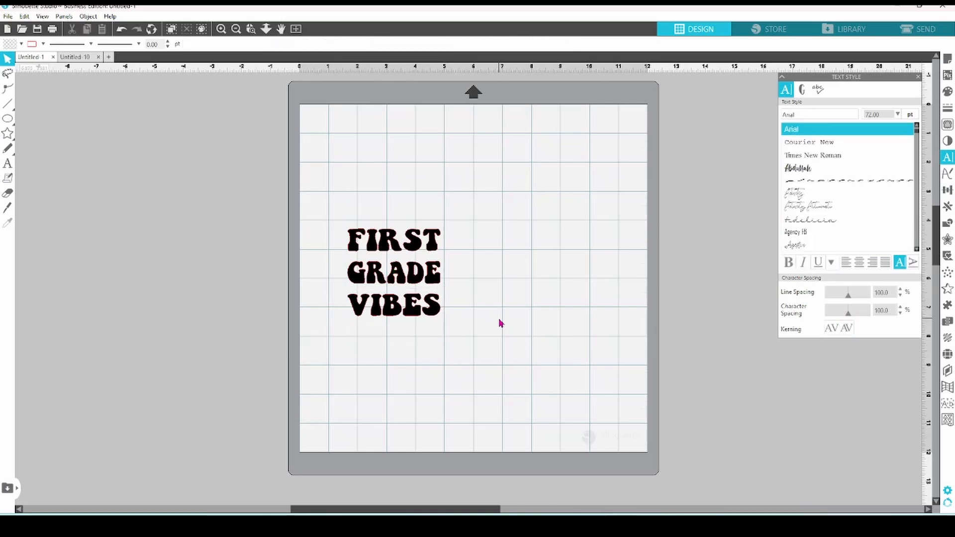
# Enlarge all three words together proportionally to about 6.7 in wide.
pyautogui.moveTo(356, 215); pyautogui.dragTo(543, 383)
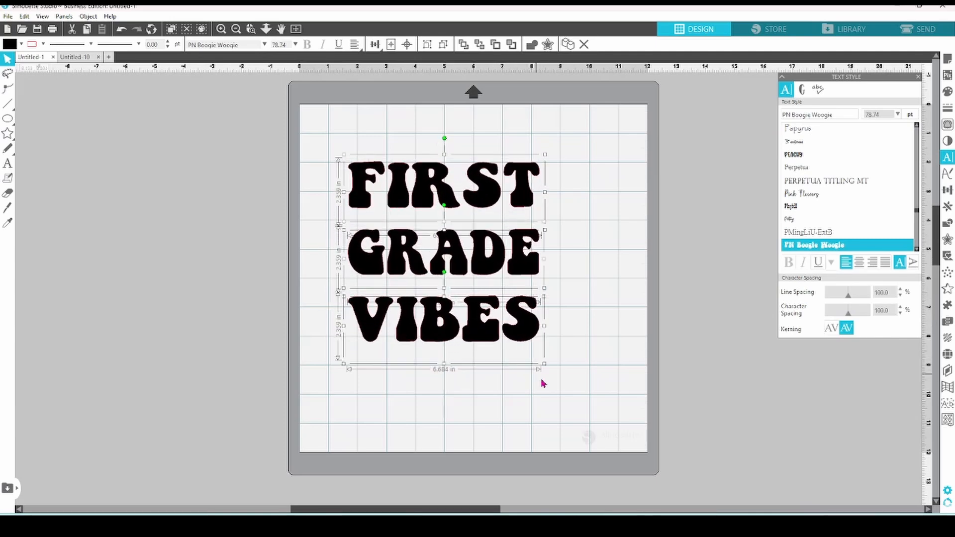
pyautogui.click(593, 366)
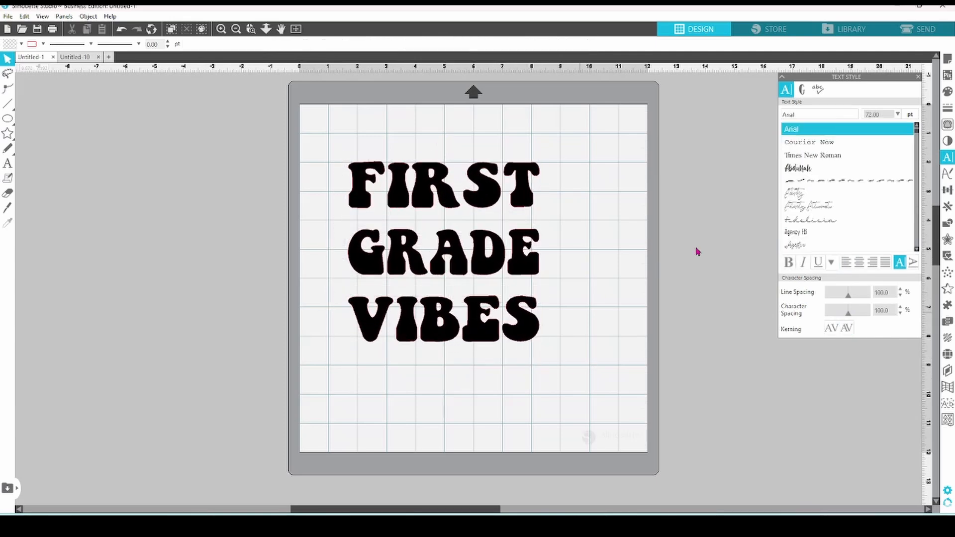
# Apply a warp grid to the word FIRST and divide it into 2 columns.
pyautogui.click(947, 388)
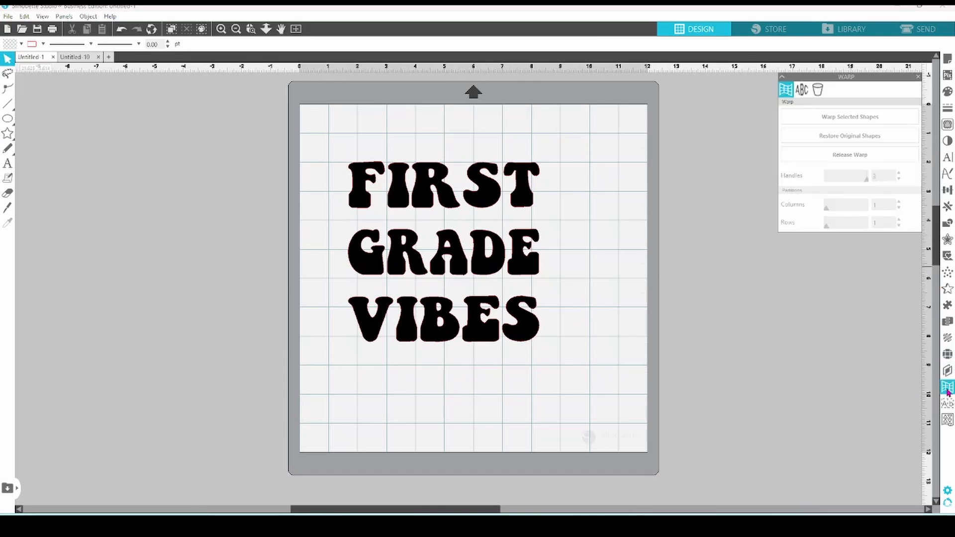
pyautogui.click(526, 208)
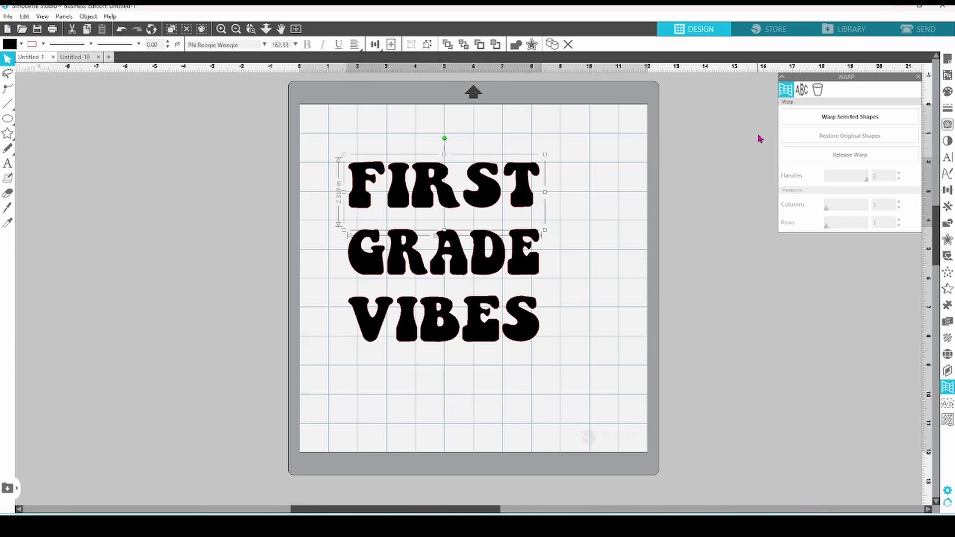
pyautogui.click(868, 124)
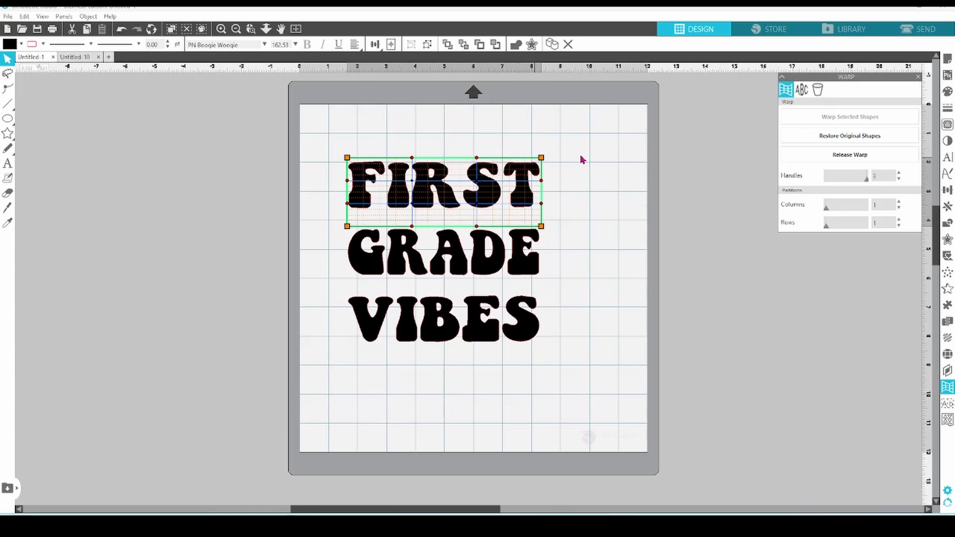
pyautogui.click(899, 202)
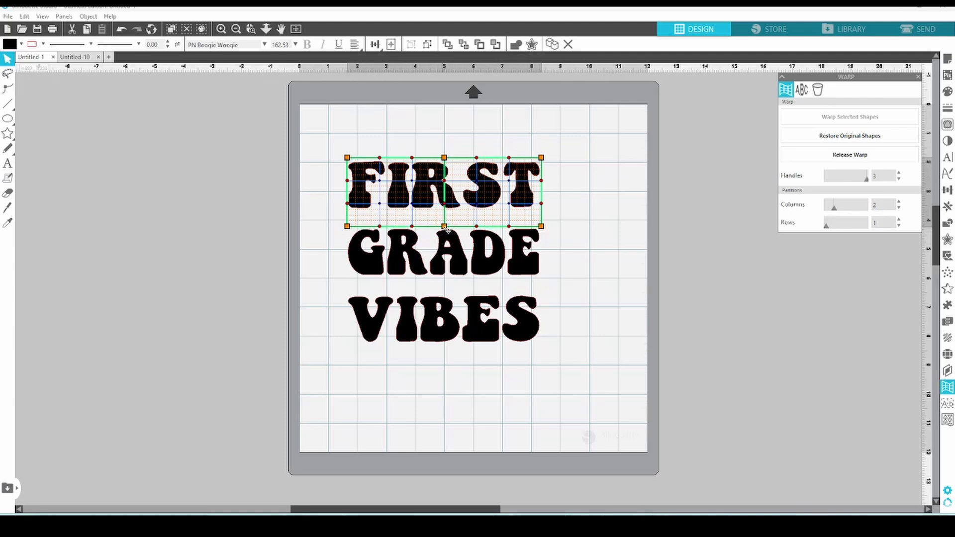
# Warp the lower edge of FIRST into an arch by raising its middle and smoothing the curve toward both corners.
pyautogui.moveTo(445, 227); pyautogui.dragTo(445, 213)
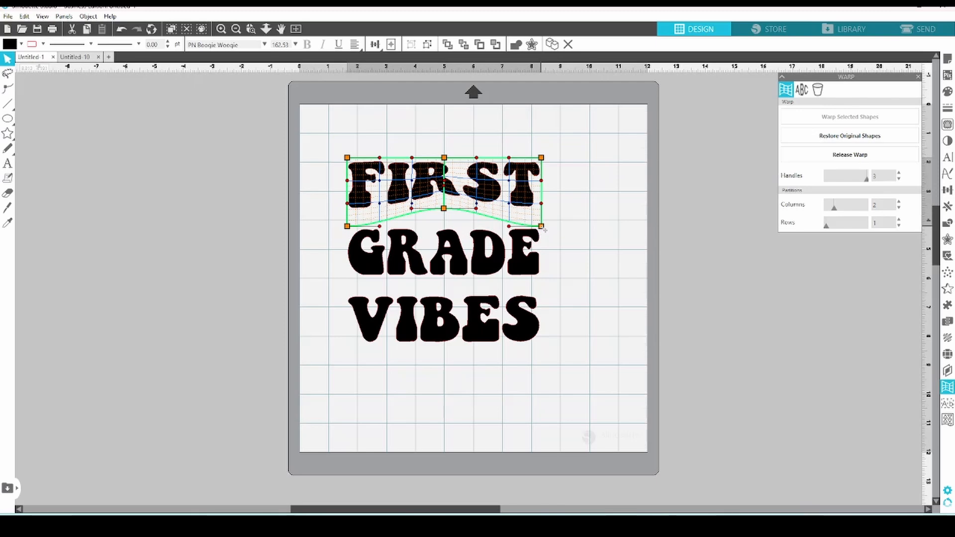
pyautogui.moveTo(541, 226); pyautogui.dragTo(542, 224)
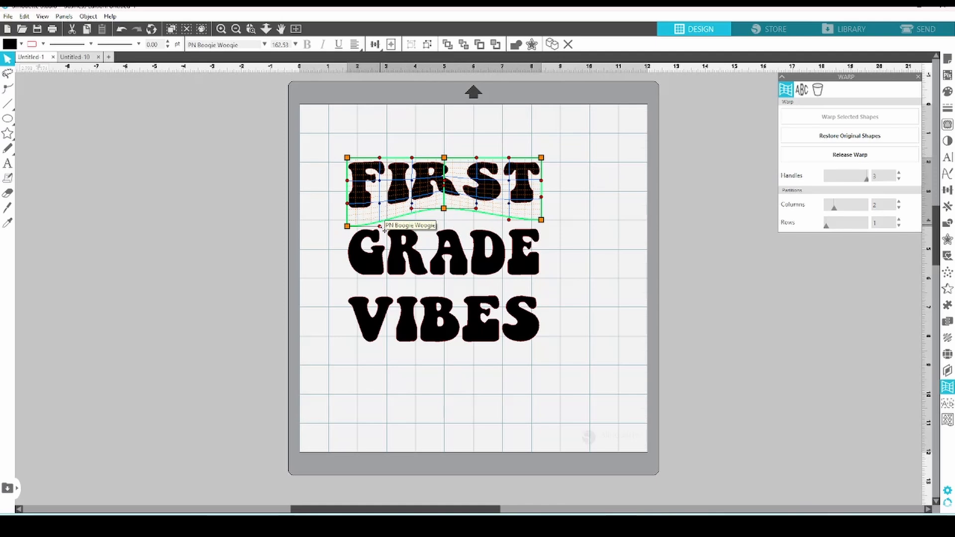
pyautogui.moveTo(384, 230); pyautogui.dragTo(417, 205)
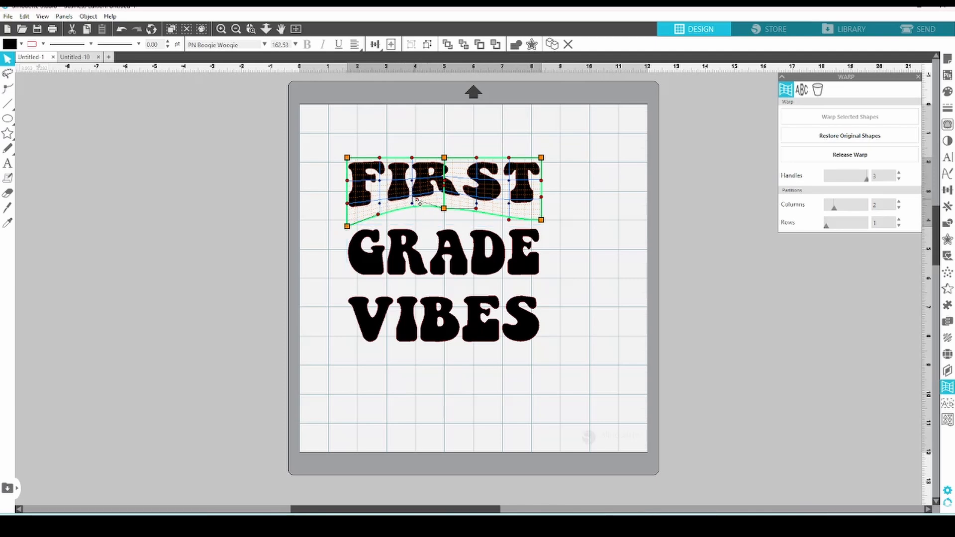
pyautogui.moveTo(419, 209); pyautogui.dragTo(545, 227)
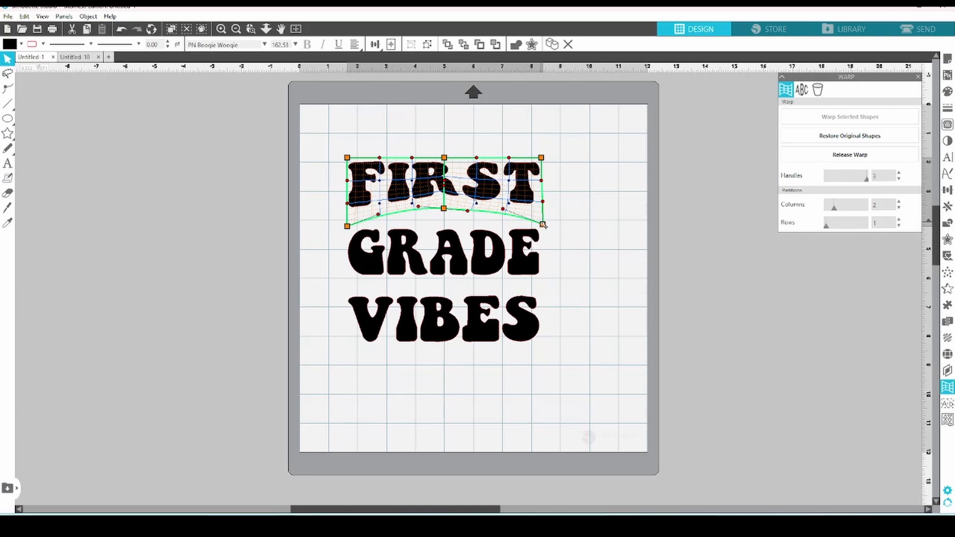
pyautogui.click(570, 199)
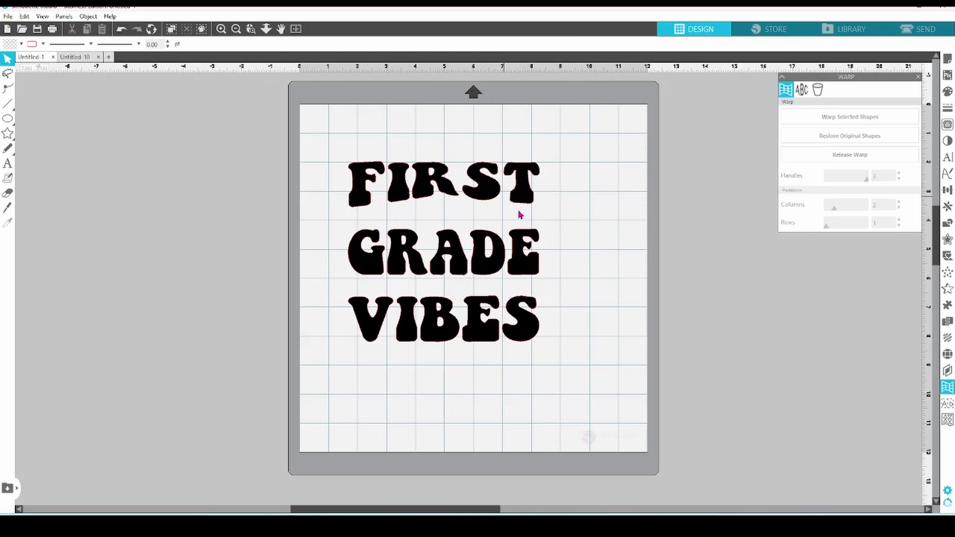
# Move GRADE up beneath FIRST and warp its upper edge with a two-column grid to follow the arch of FIRST.
pyautogui.click(523, 244)
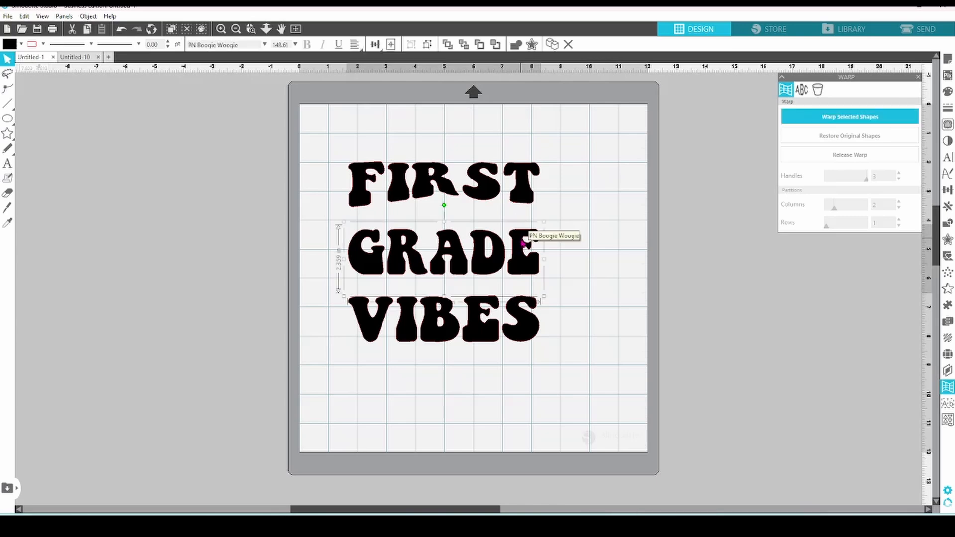
pyautogui.moveTo(524, 240); pyautogui.dragTo(522, 226)
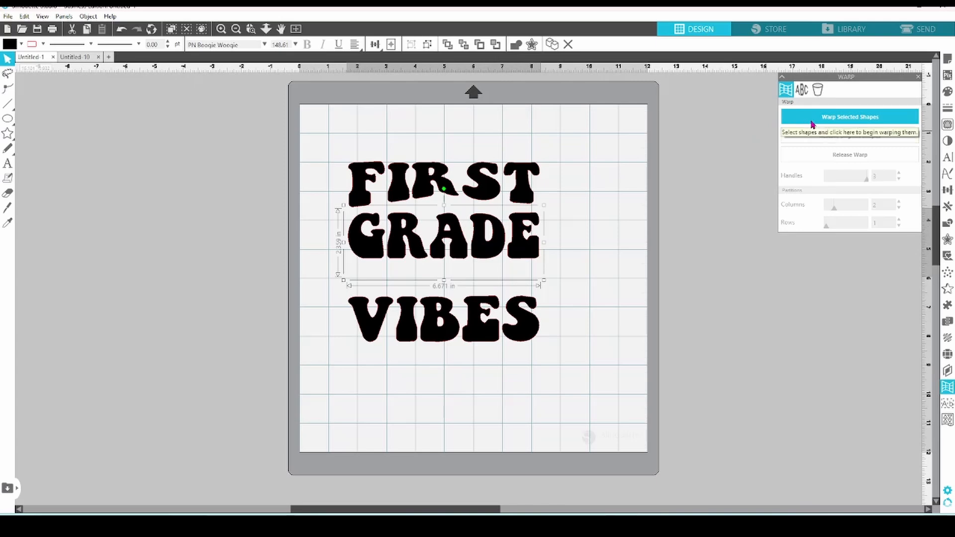
pyautogui.click(812, 117)
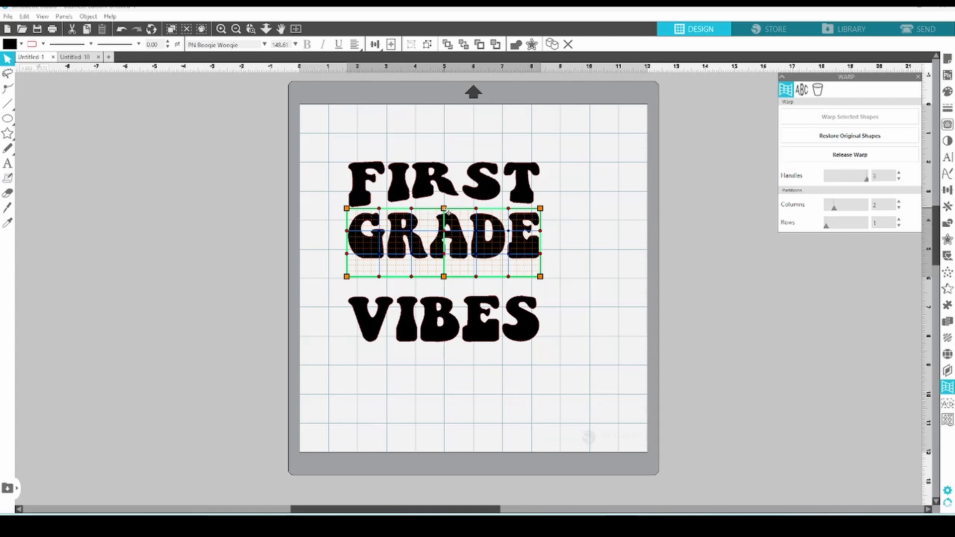
pyautogui.moveTo(448, 212); pyautogui.dragTo(446, 195)
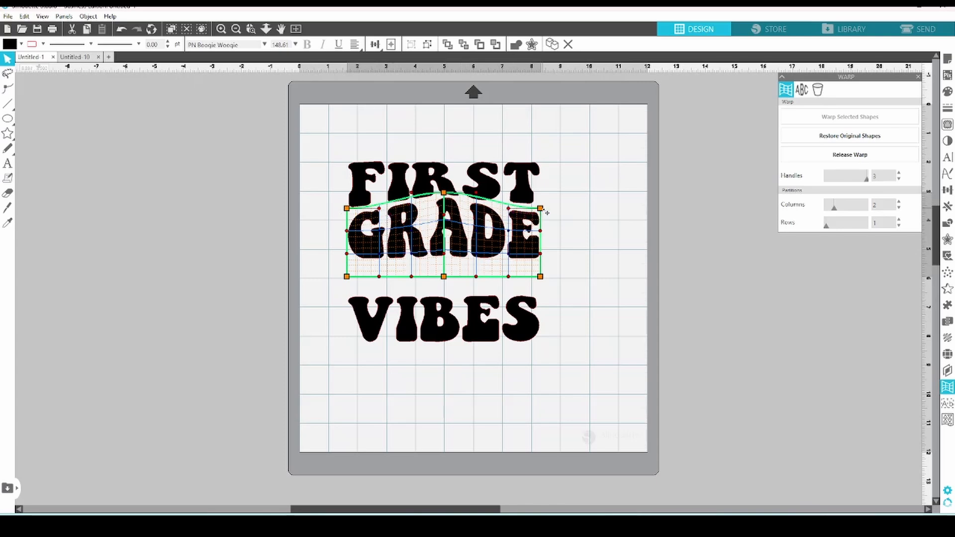
pyautogui.moveTo(542, 211); pyautogui.dragTo(509, 198)
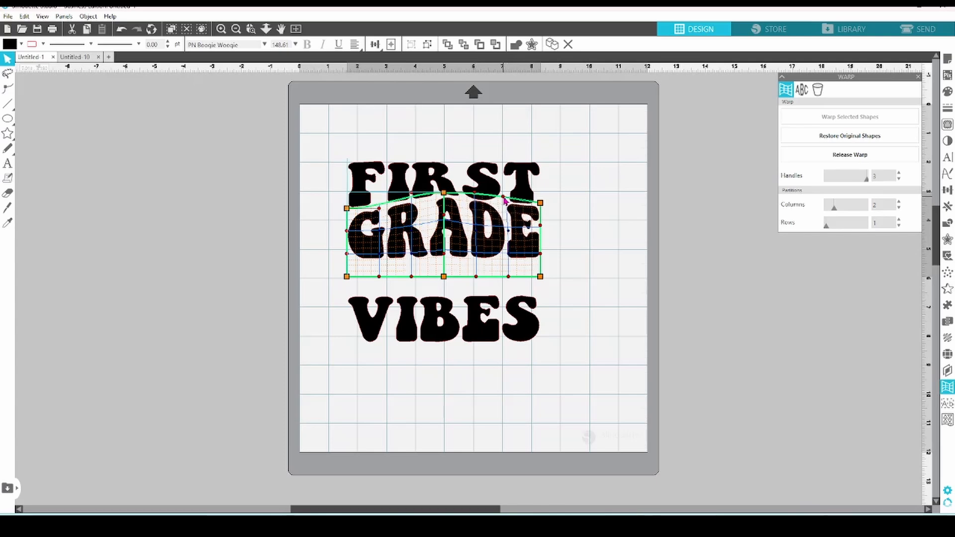
pyautogui.moveTo(347, 208); pyautogui.dragTo(346, 203)
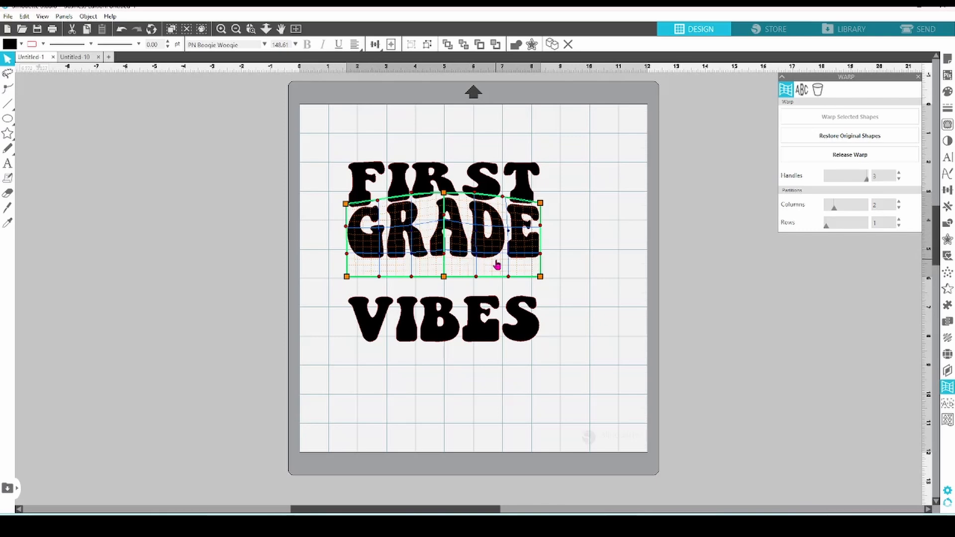
# Warp the lower edge of GRADE into an arch, raising the middle and left corner, lowering the right corner, and adjusting the centre line.
pyautogui.moveTo(347, 277); pyautogui.dragTo(347, 270)
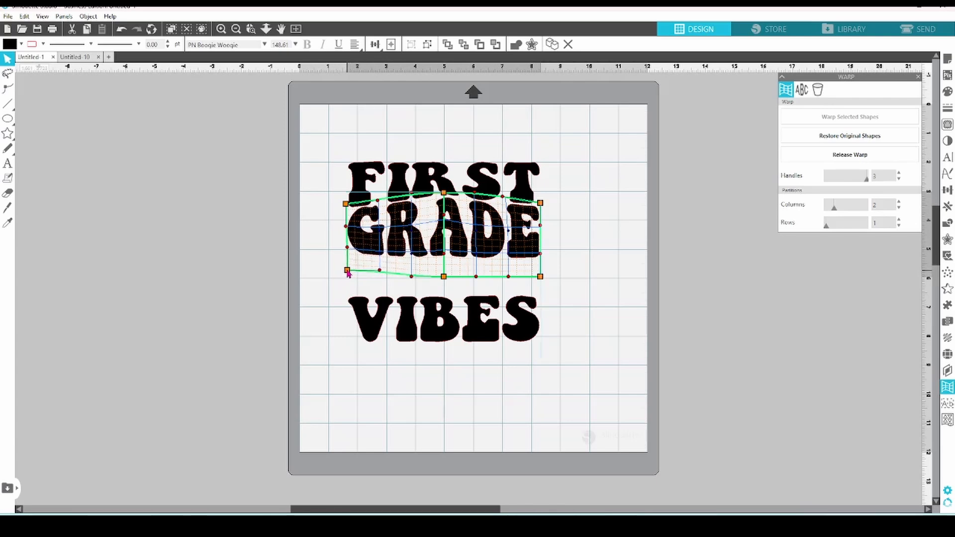
pyautogui.moveTo(448, 282); pyautogui.dragTo(446, 266)
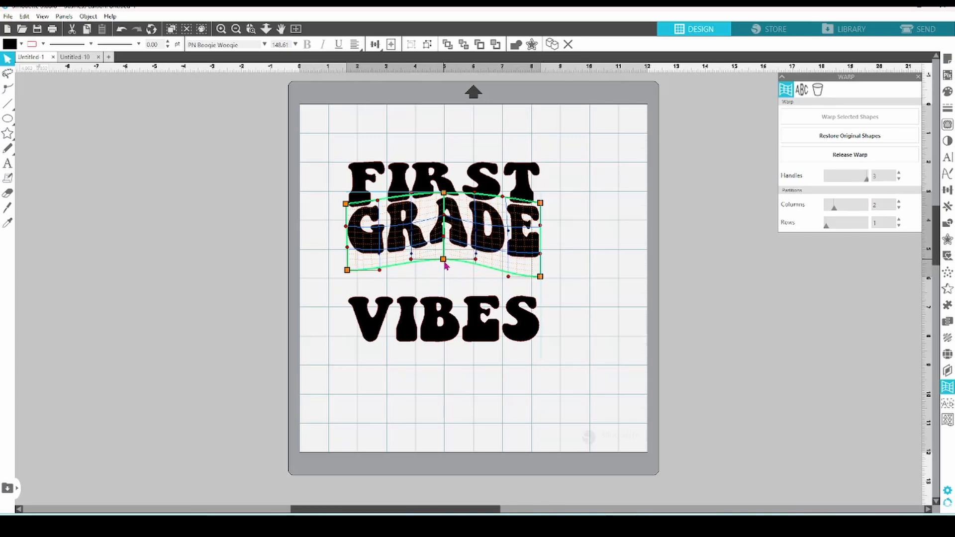
pyautogui.moveTo(446, 266); pyautogui.dragTo(449, 263)
pyautogui.click(509, 279)
pyautogui.click(512, 269)
pyautogui.moveTo(510, 265); pyautogui.dragTo(540, 280)
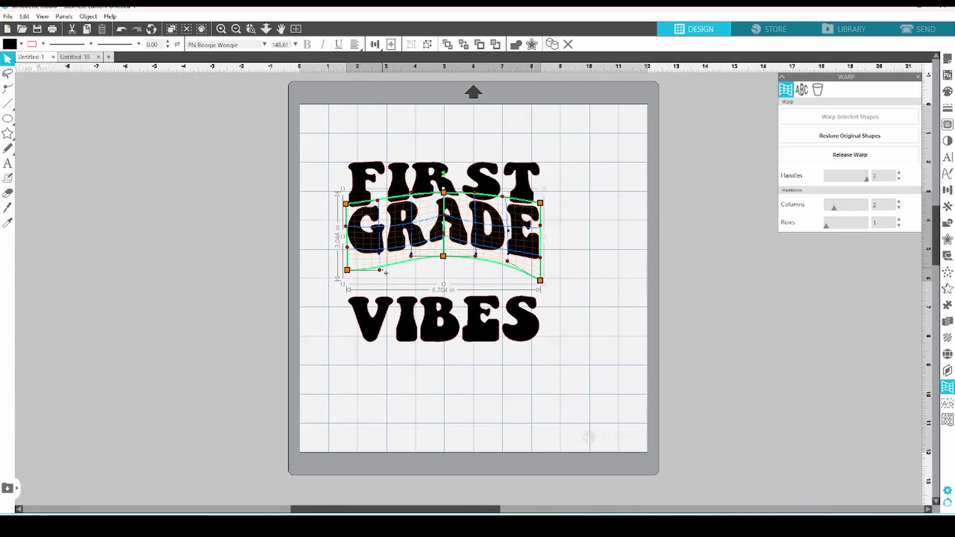
pyautogui.moveTo(380, 271); pyautogui.dragTo(381, 265)
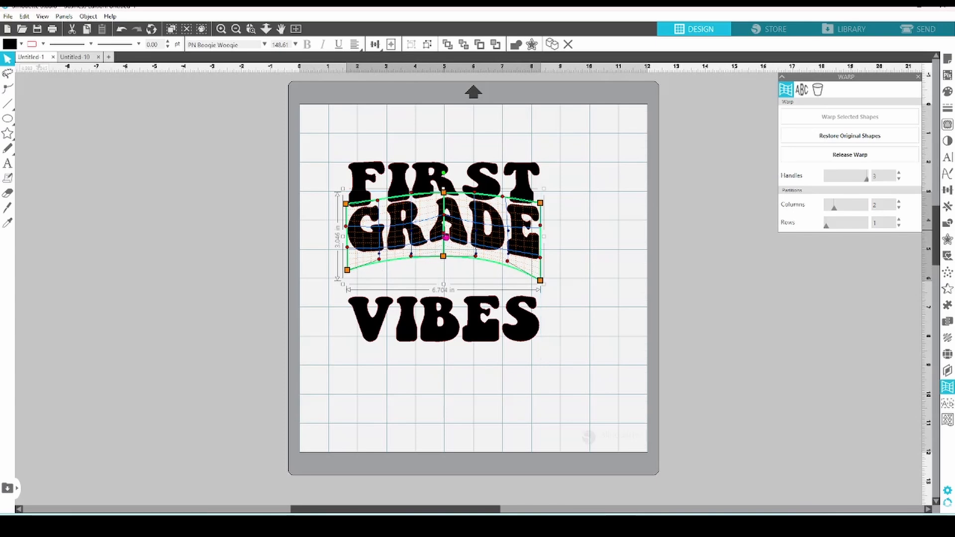
pyautogui.moveTo(444, 233); pyautogui.dragTo(449, 243)
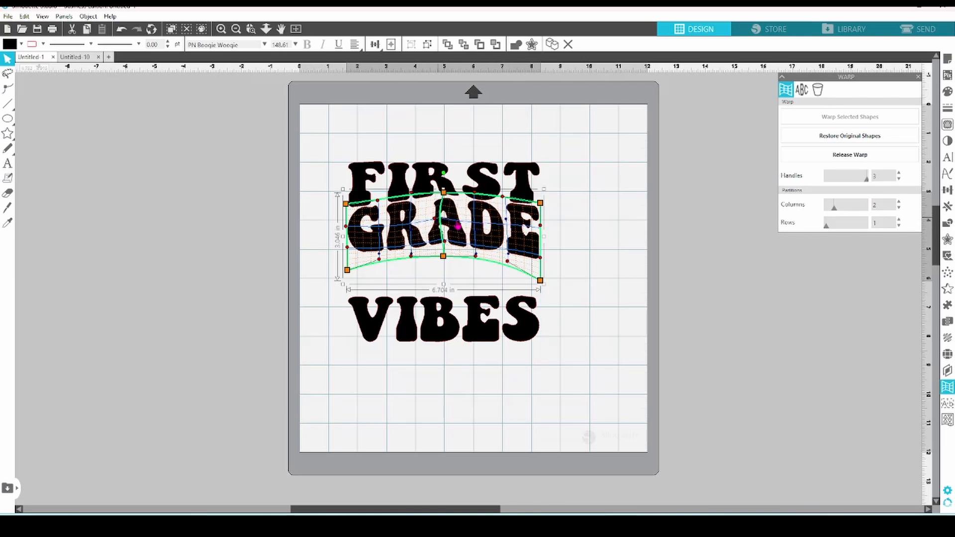
pyautogui.click(566, 257)
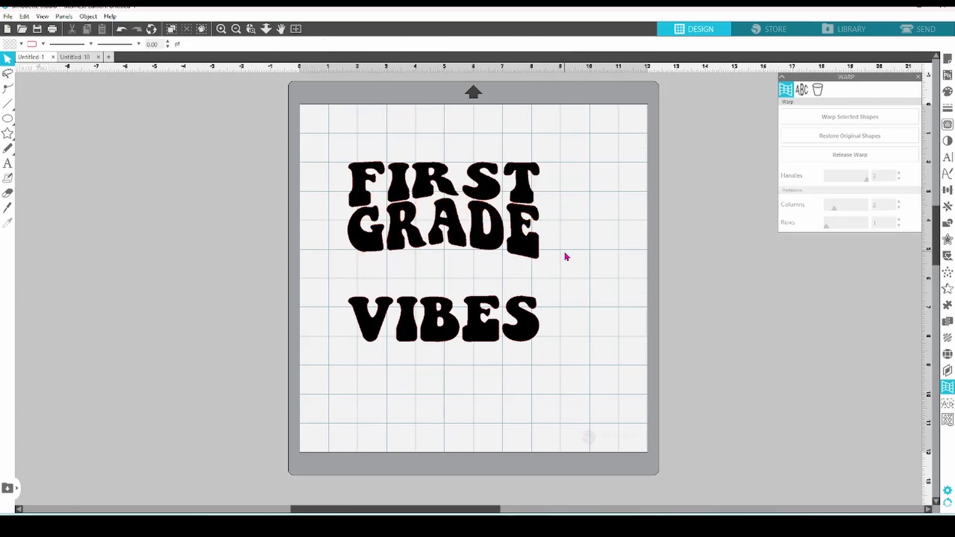
# Move VIBES up and slightly left beneath GRADE and apply a warp grid with 2 columns to it.
pyautogui.moveTo(534, 337); pyautogui.dragTo(517, 298)
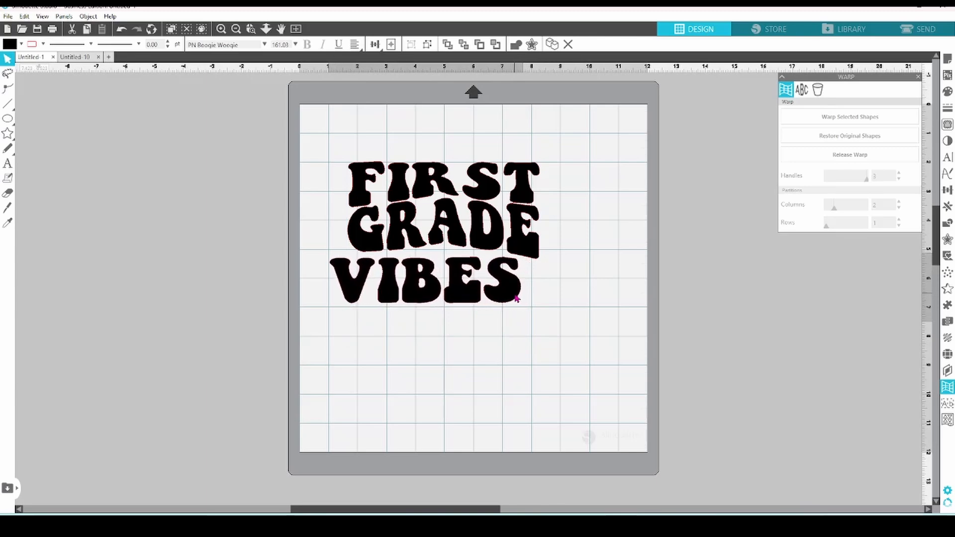
pyautogui.press('Escape')
pyautogui.click(517, 299)
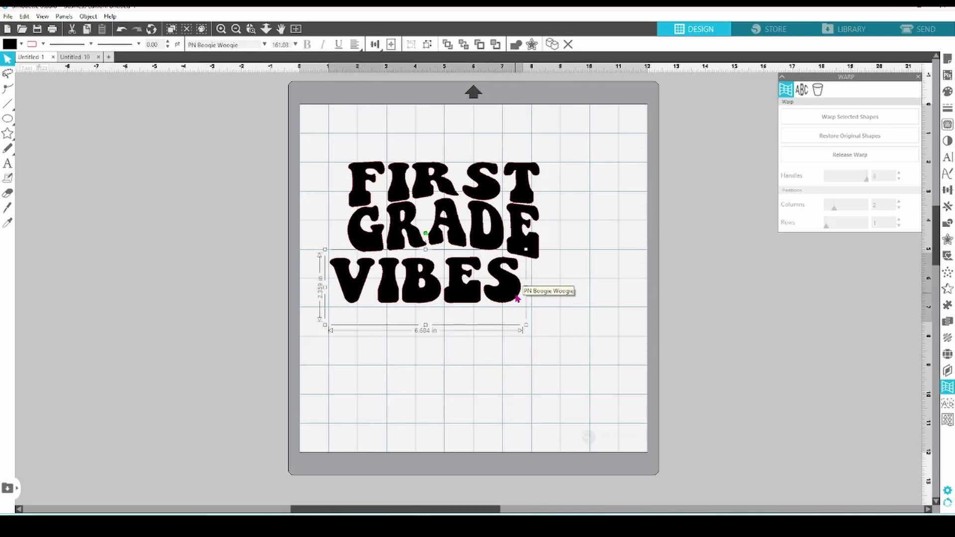
pyautogui.click(816, 117)
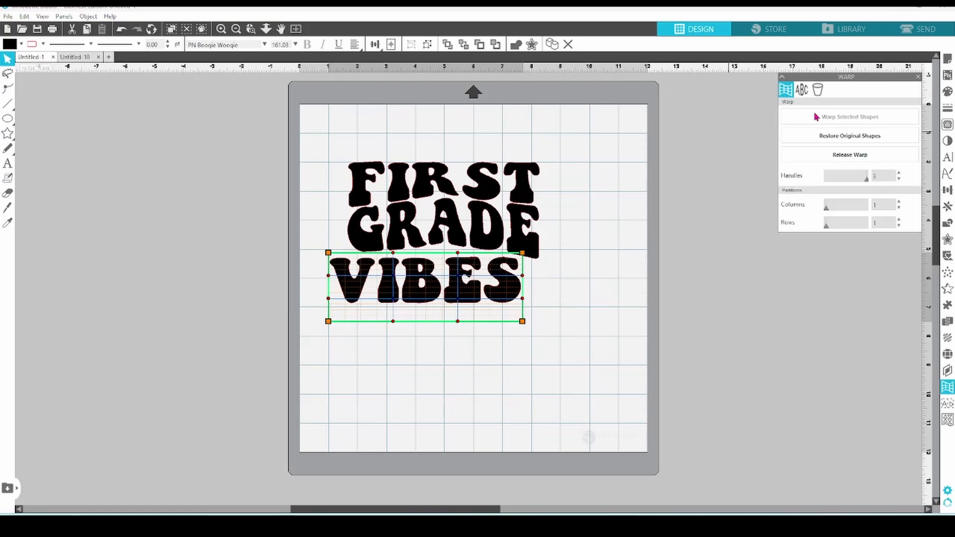
pyautogui.click(899, 201)
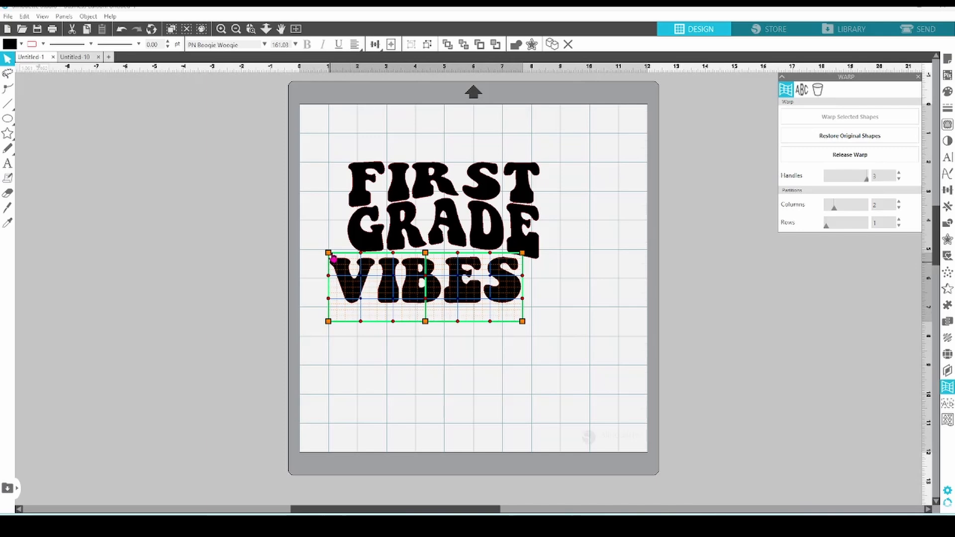
# Warp the upper edge of VIBES upward at the left corner and middle to close the gap beneath GRADE.
pyautogui.moveTo(328, 253); pyautogui.dragTo(329, 242)
pyautogui.moveTo(425, 252); pyautogui.dragTo(362, 251)
pyautogui.moveTo(523, 253)
pyautogui.mouseDown()
pyautogui.moveTo(488, 248)
pyautogui.moveTo(522, 251)
pyautogui.mouseUp()
pyautogui.moveTo(458, 243); pyautogui.dragTo(458, 239)
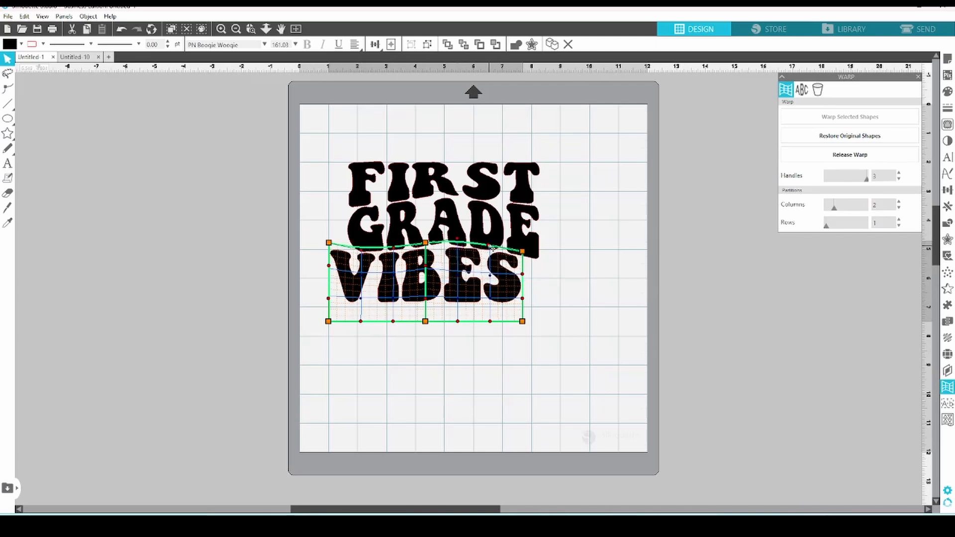
pyautogui.click(567, 287)
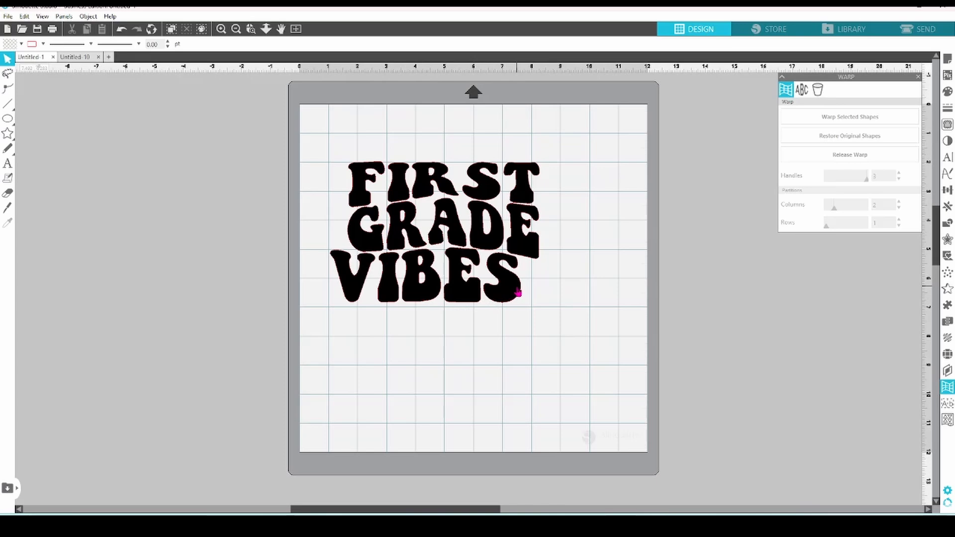
# Release the warp on FIRST, GRADE and VIBES so each word becomes permanently shaped letters.
pyautogui.click(485, 191)
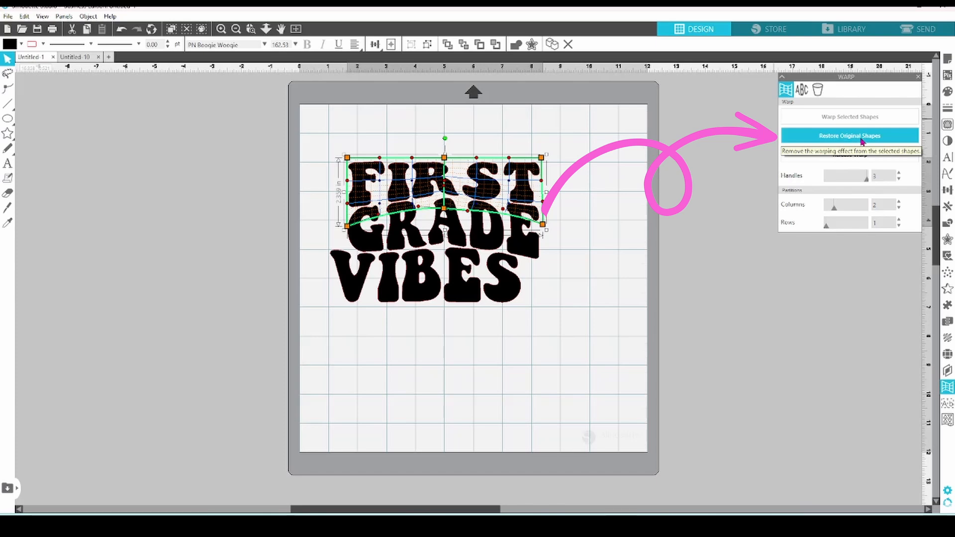
pyautogui.click(861, 159)
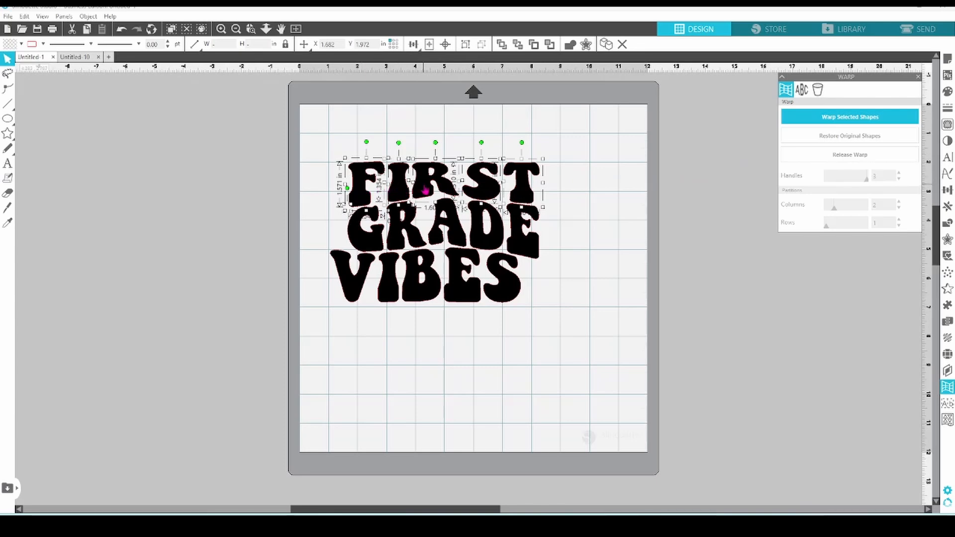
pyautogui.click(521, 244)
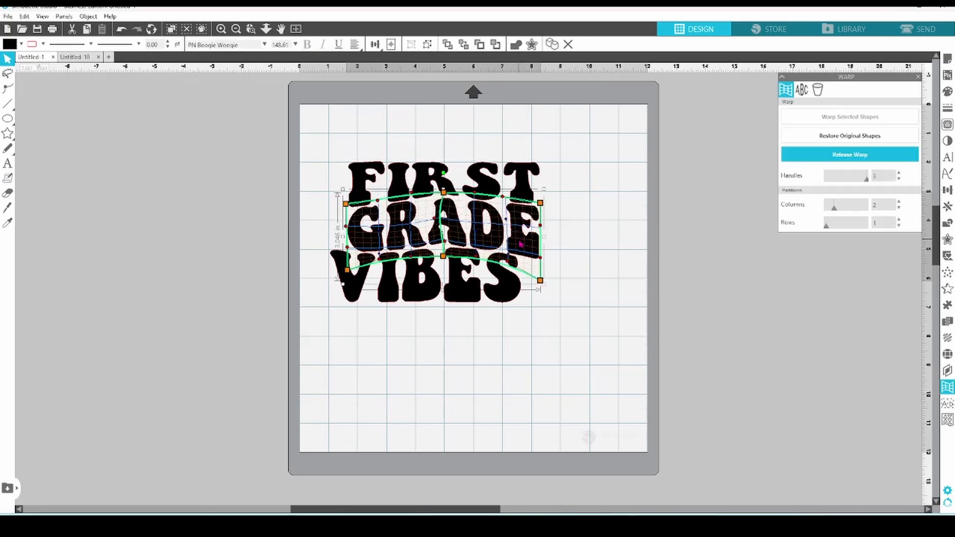
pyautogui.click(788, 156)
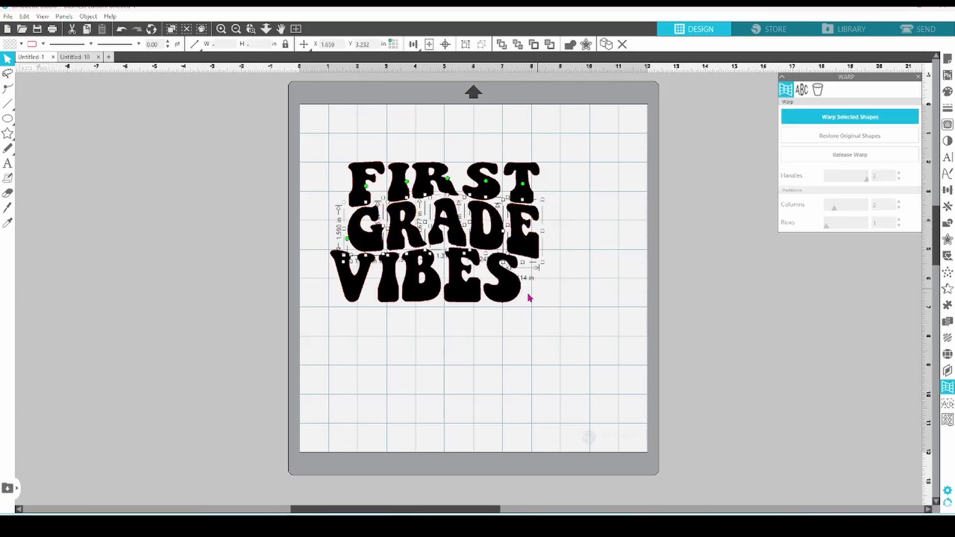
pyautogui.click(512, 295)
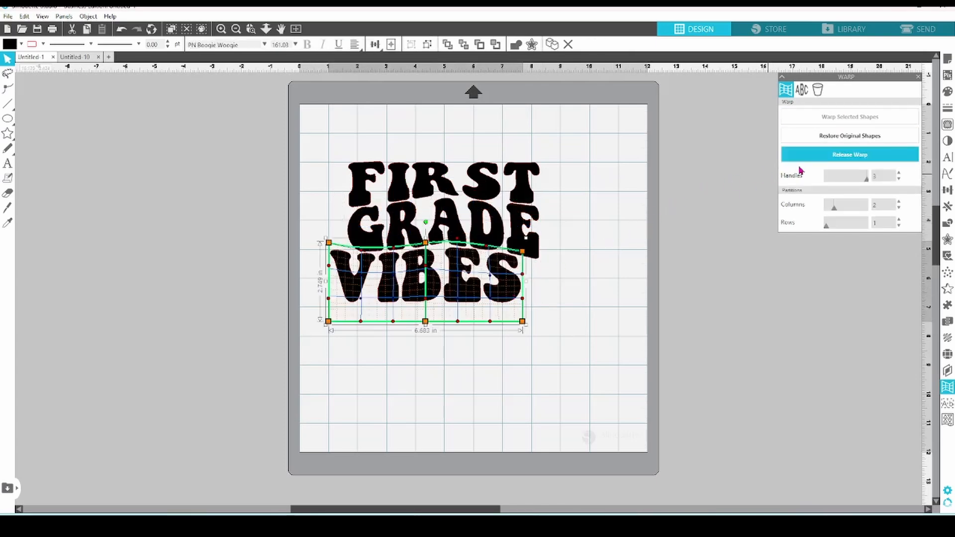
pyautogui.click(806, 156)
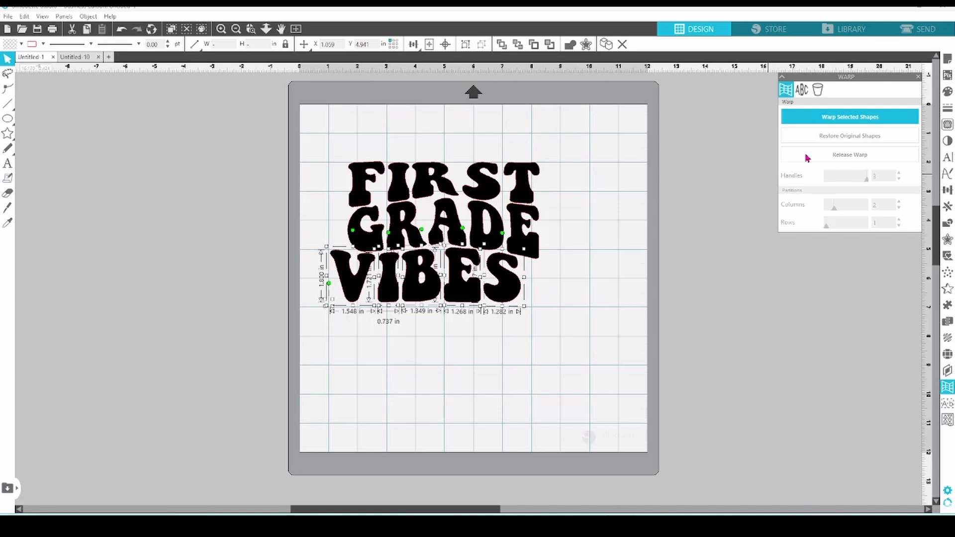
pyautogui.click(625, 206)
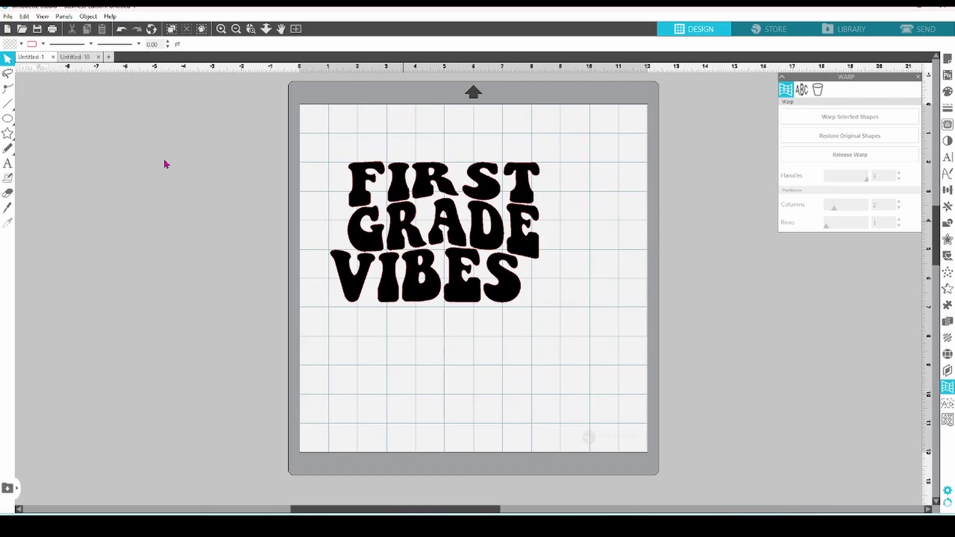
# Merge the flower and star artwork file into the design and place the smiling flower over the end of VIBES.
pyautogui.click(8, 17)
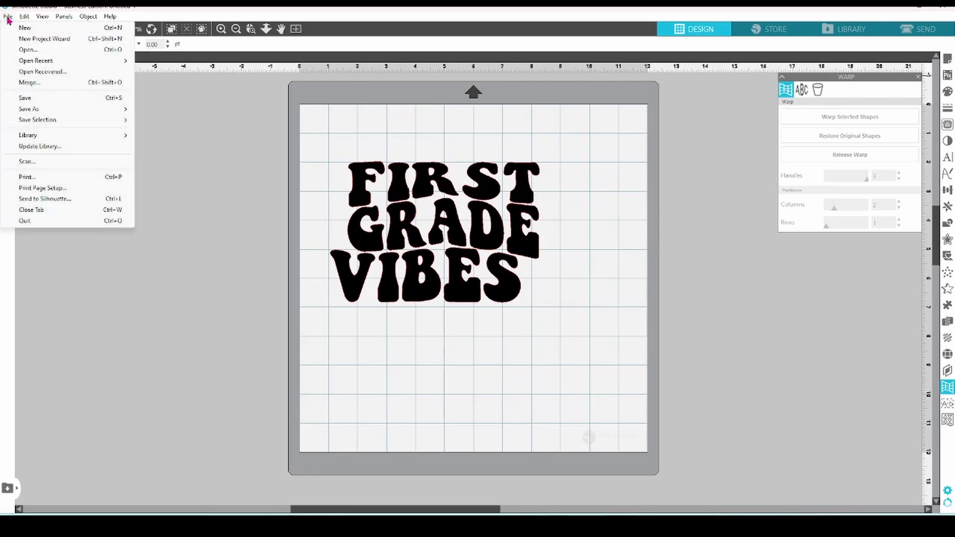
pyautogui.click(30, 83)
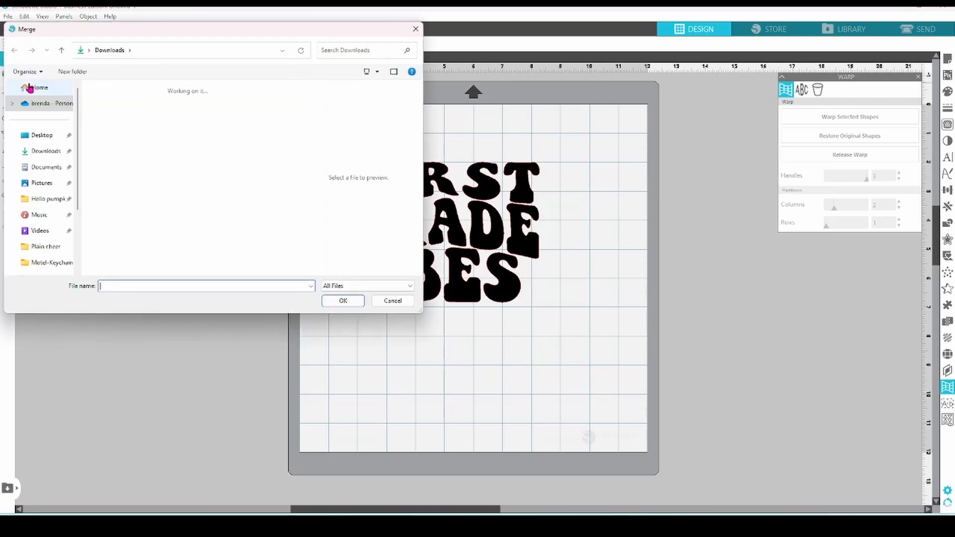
pyautogui.doubleClick(114, 130)
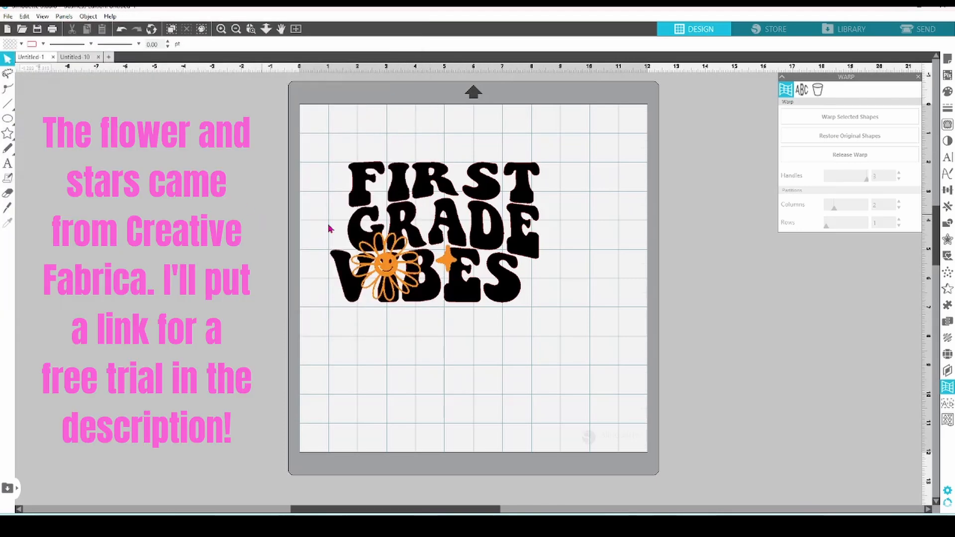
pyautogui.moveTo(413, 317); pyautogui.dragTo(545, 282)
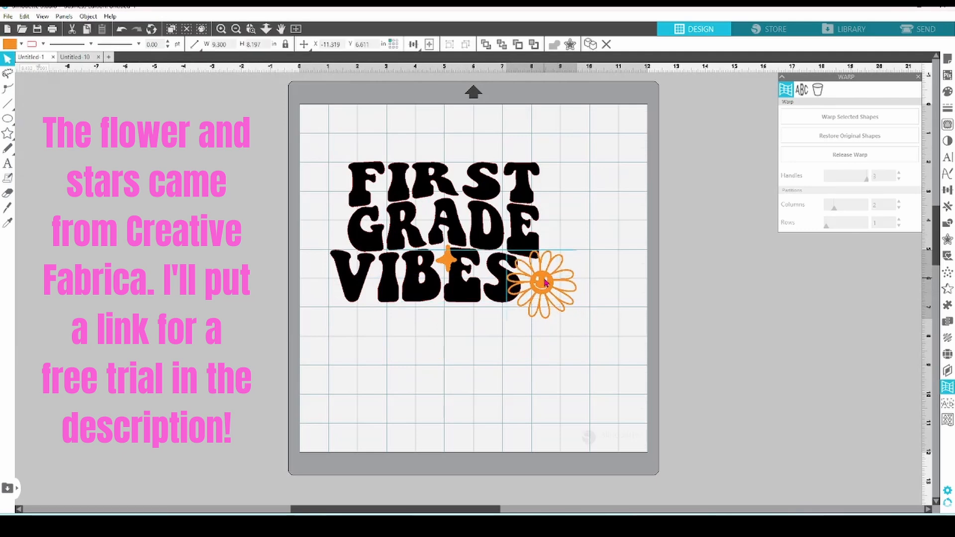
pyautogui.click(545, 282)
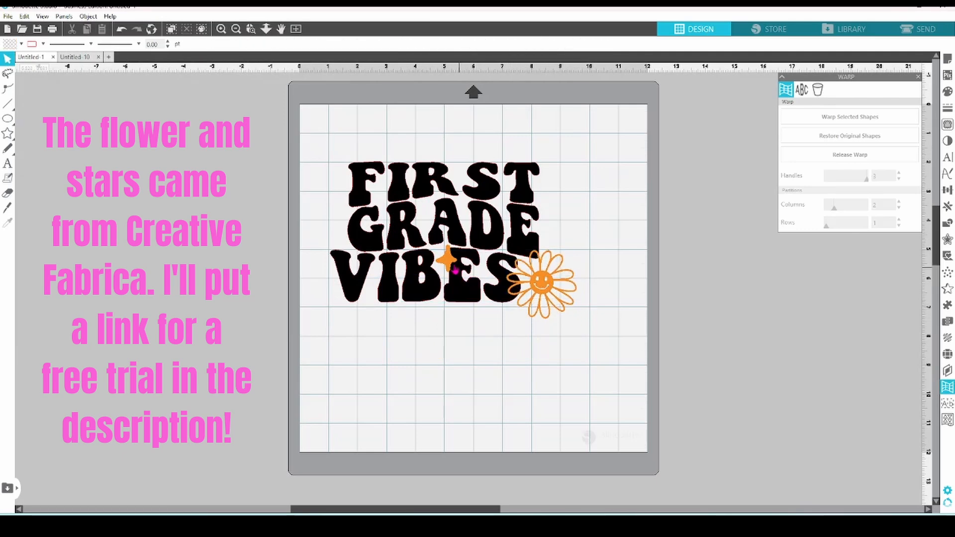
# Place a star beside GRADE and scatter duplicate stars of varying sizes around and between the words.
pyautogui.moveTo(447, 263); pyautogui.dragTo(339, 240)
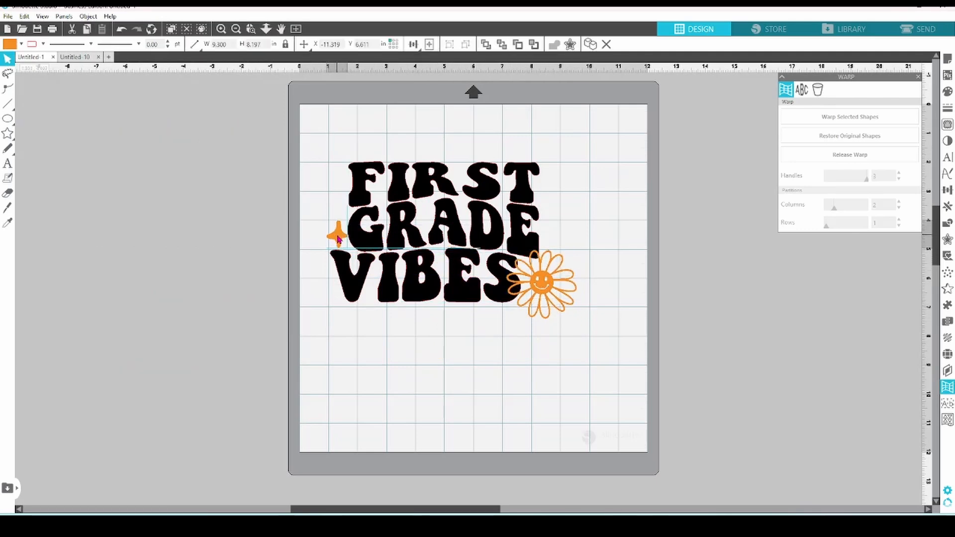
pyautogui.click(591, 44)
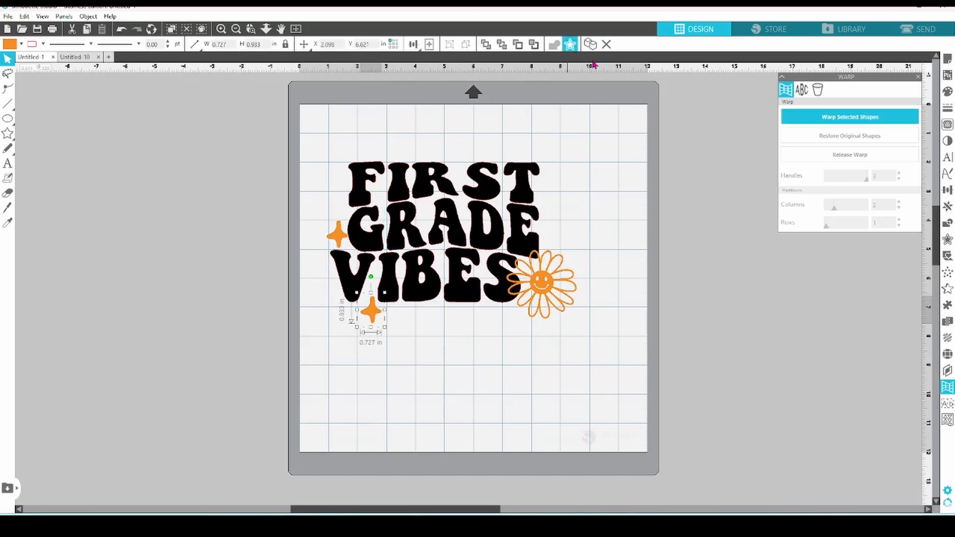
pyautogui.moveTo(384, 314); pyautogui.dragTo(427, 222)
pyautogui.click(591, 45)
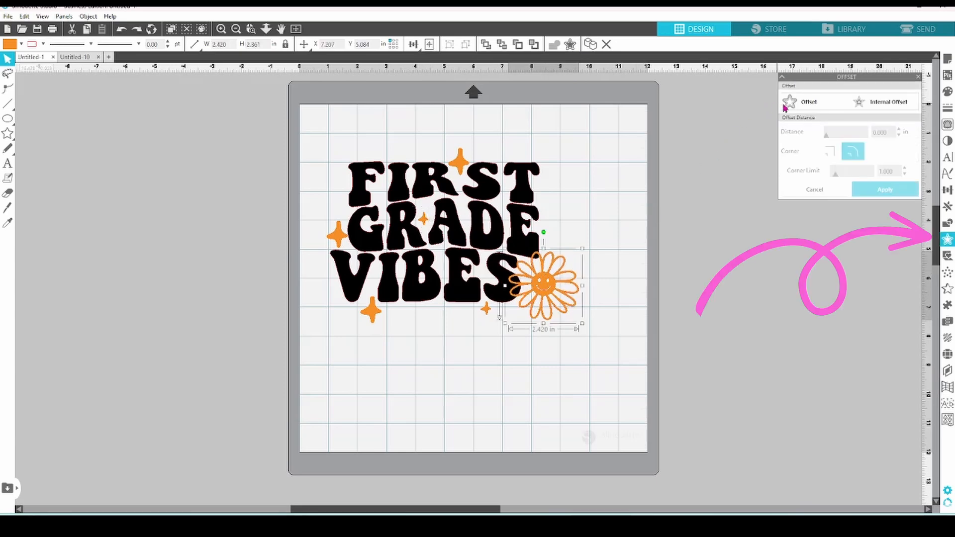
# Create an offset around the flower at a distance of 0.025 in with rounded corners.
pyautogui.click(785, 103)
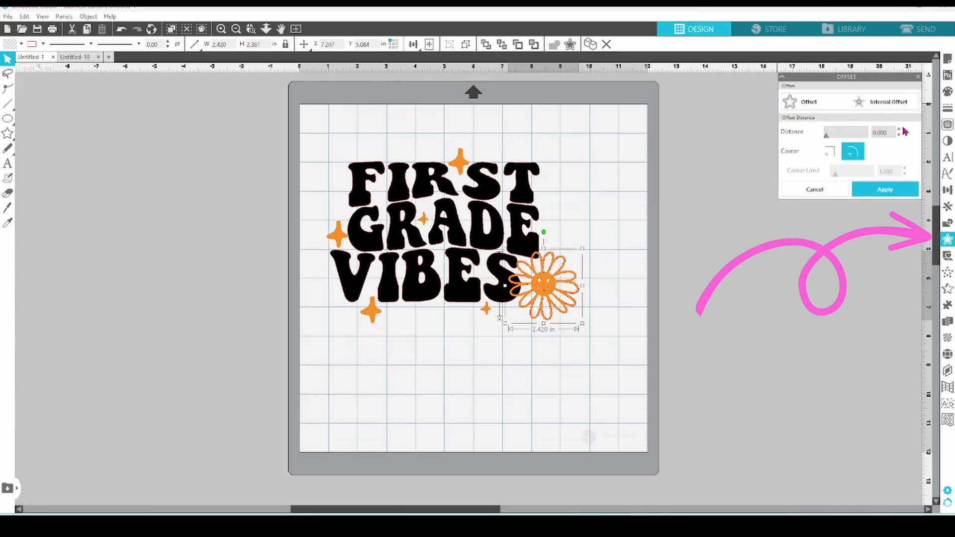
pyautogui.click(899, 129)
pyautogui.click(899, 129)
pyautogui.click(899, 129)
pyautogui.click(899, 128)
pyautogui.click(899, 129)
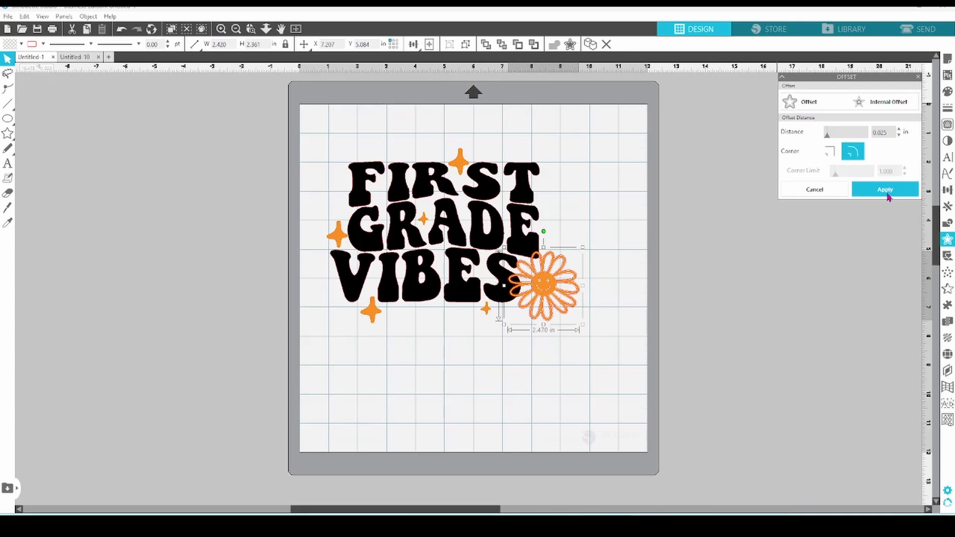
pyautogui.click(887, 196)
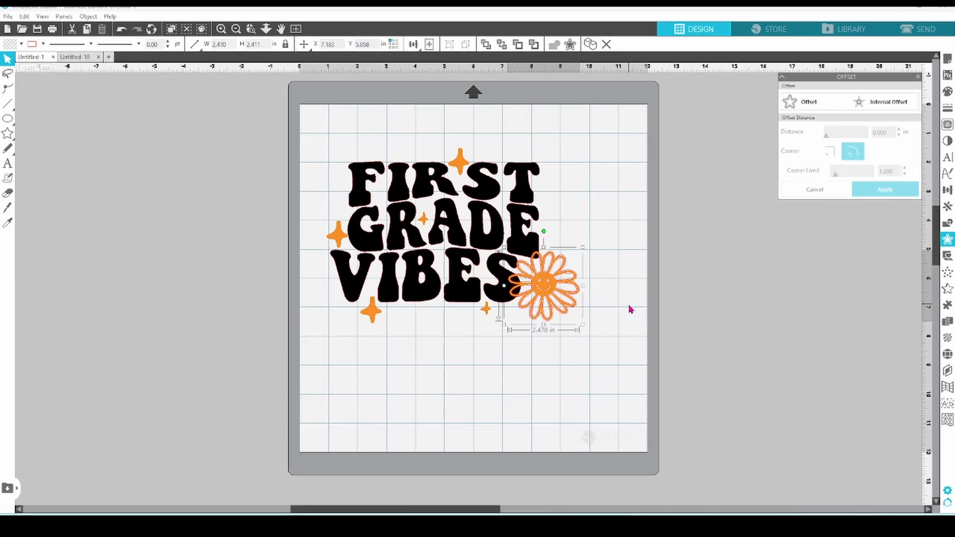
pyautogui.moveTo(567, 323); pyautogui.dragTo(627, 321)
pyautogui.click(627, 322)
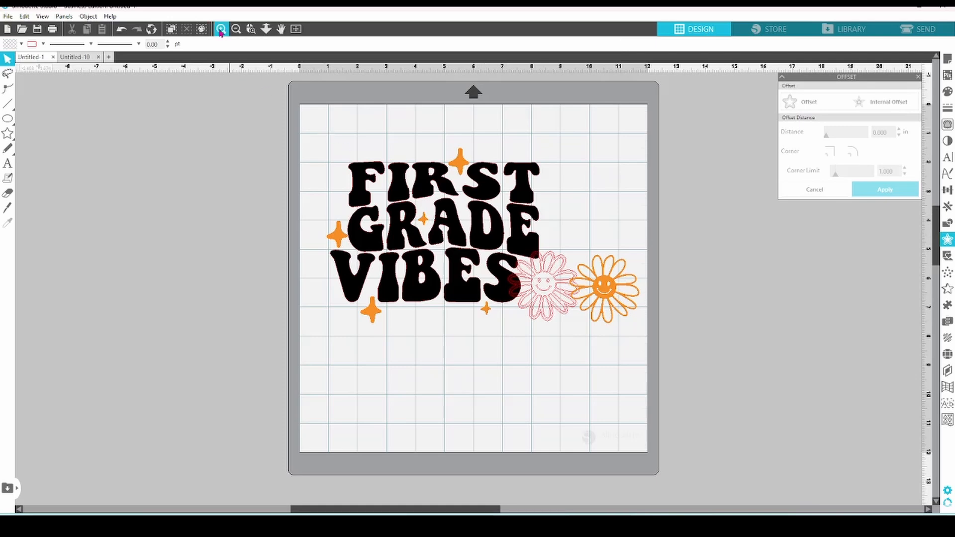
pyautogui.click(124, 34)
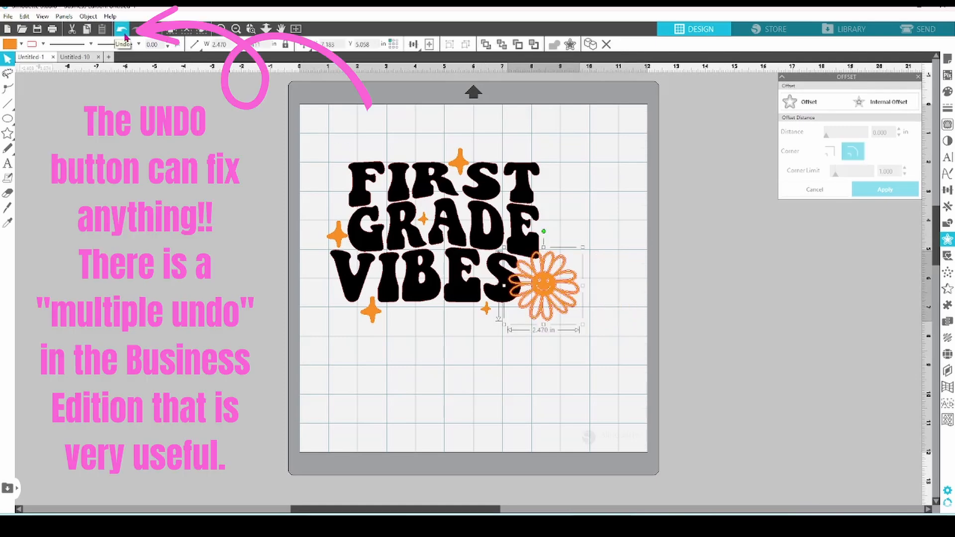
# Separate the offset outline from the orange flower, placing it clear of the petals near the mat's right edge.
pyautogui.click(252, 30)
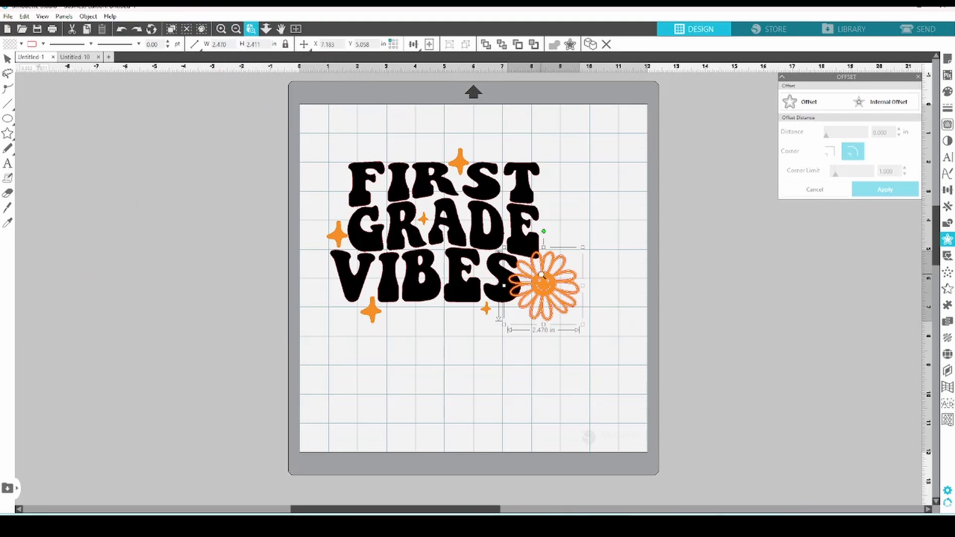
pyautogui.click(541, 275)
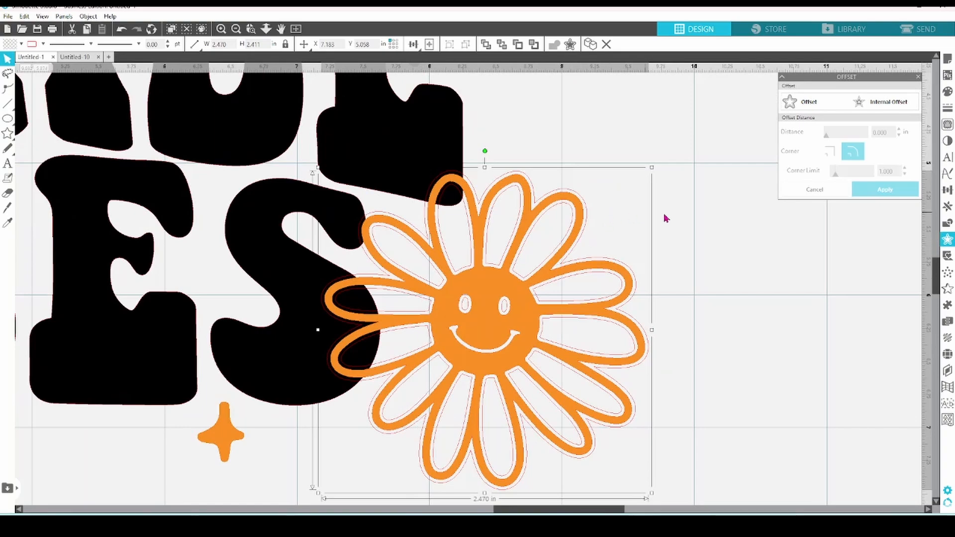
pyautogui.click(693, 224)
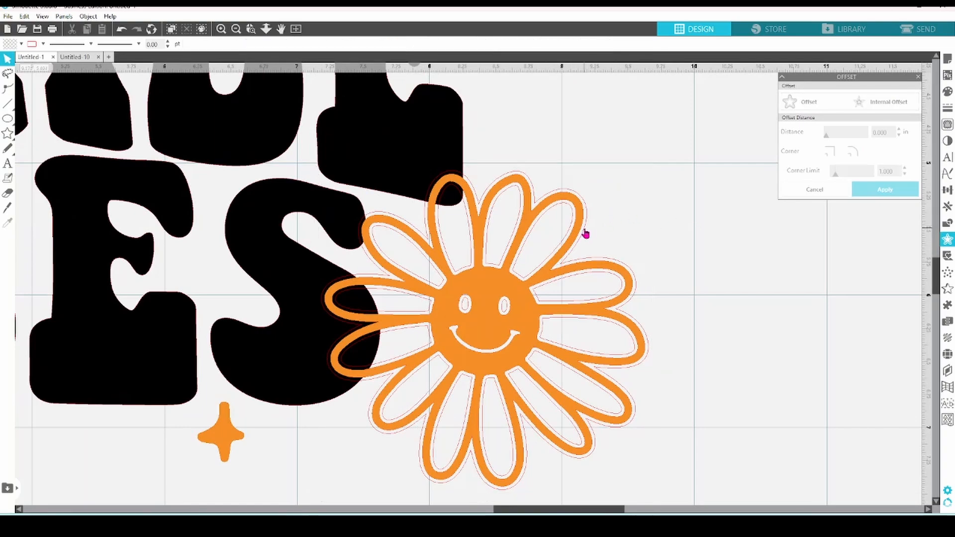
pyautogui.moveTo(590, 230); pyautogui.dragTo(861, 238)
pyautogui.click(235, 29)
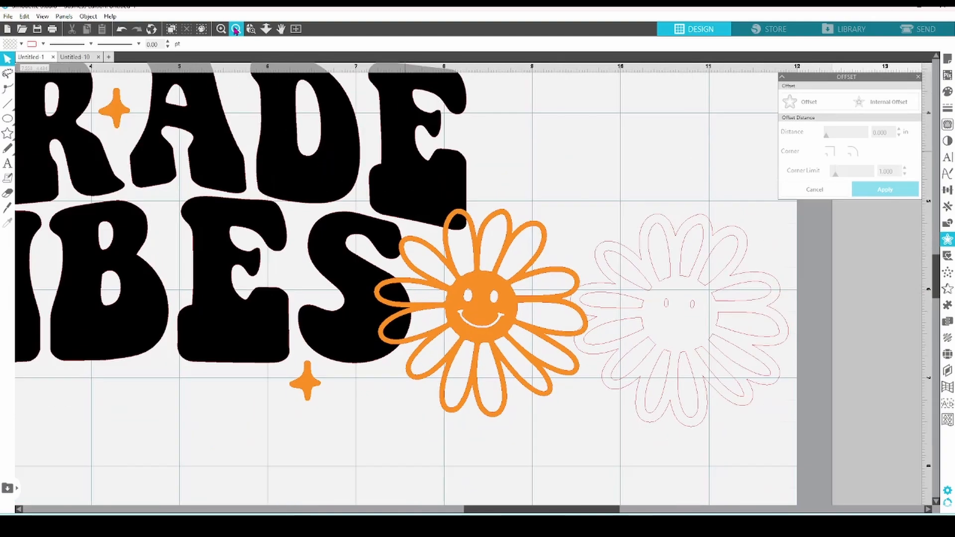
pyautogui.click(236, 29)
pyautogui.click(236, 29)
pyautogui.click(613, 349)
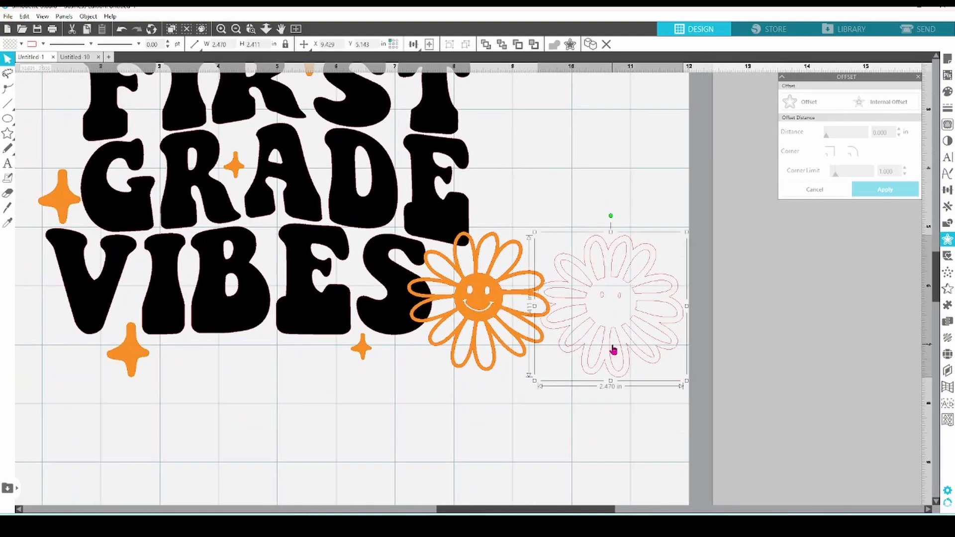
pyautogui.moveTo(613, 350); pyautogui.dragTo(625, 391)
pyautogui.click(235, 29)
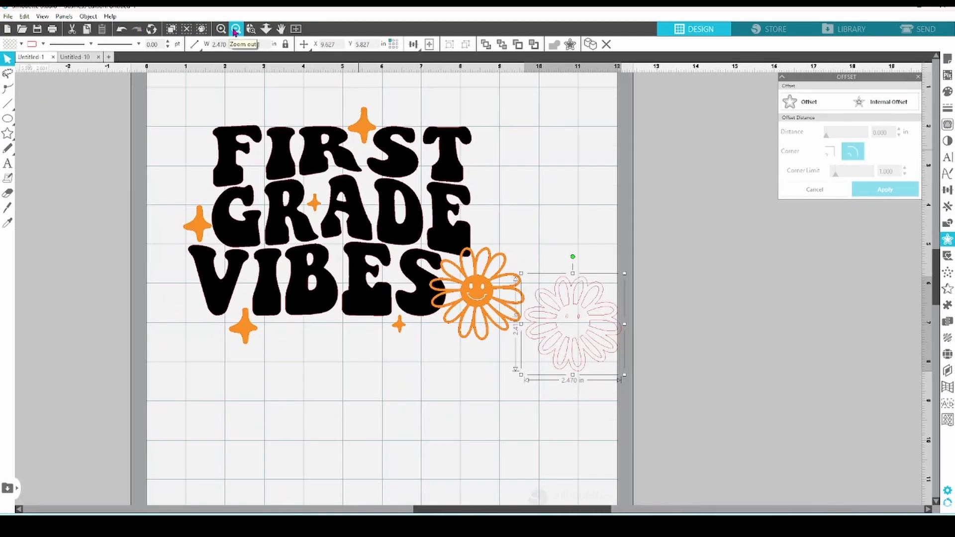
# Release the offset's compound path and move its outer scalloped outline up, away from the inner petal and face pieces.
pyautogui.rightClick(558, 299)
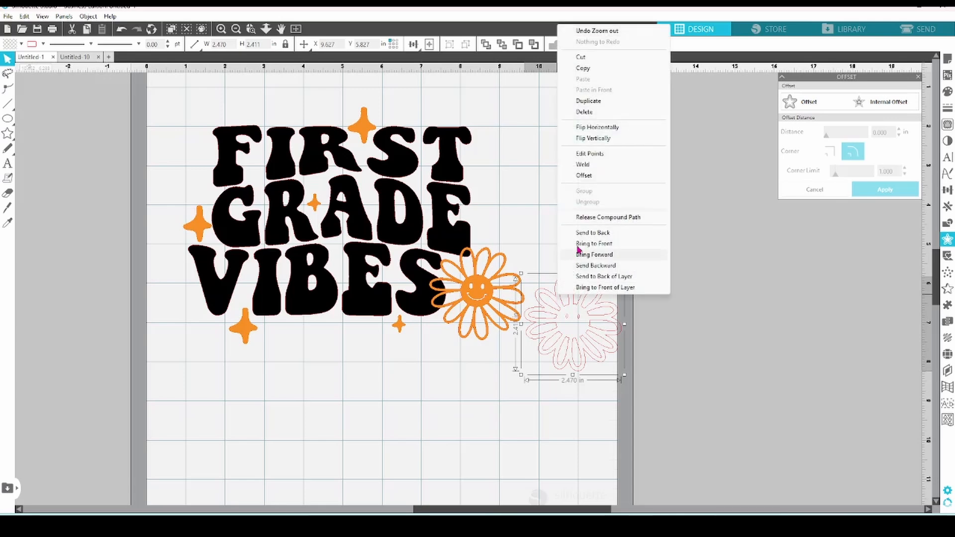
pyautogui.click(589, 218)
pyautogui.click(603, 291)
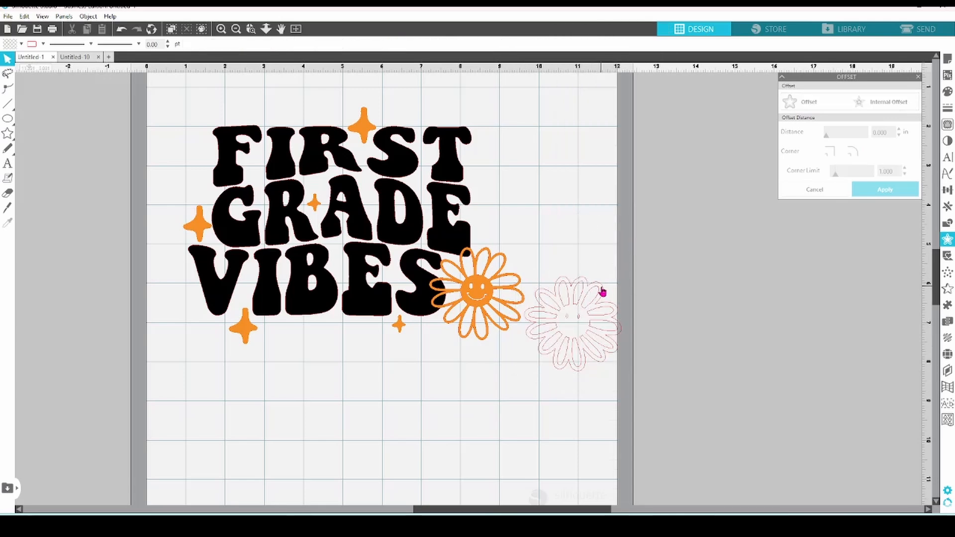
pyautogui.moveTo(602, 291); pyautogui.dragTo(597, 138)
pyautogui.click(557, 265)
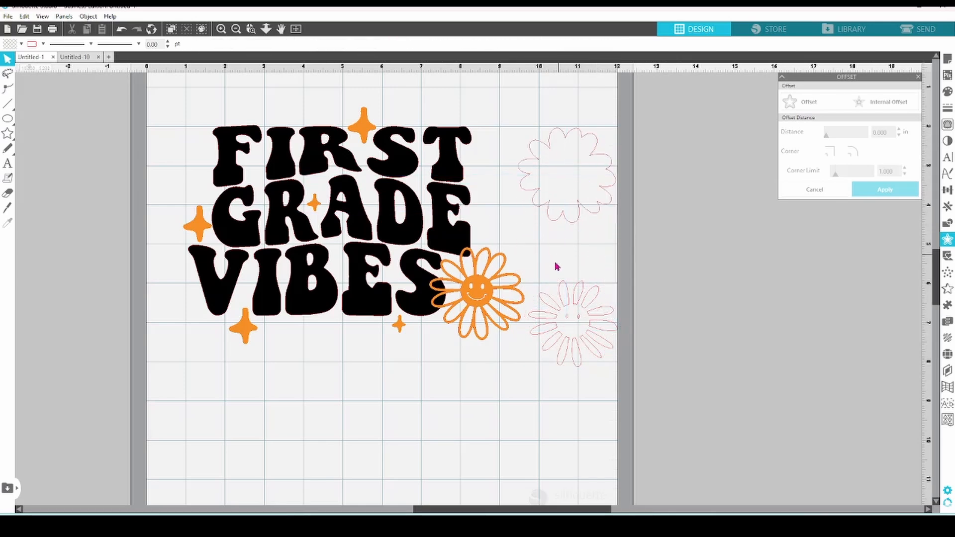
# Delete all the inner petal and face pieces left over from the offset.
pyautogui.moveTo(541, 282); pyautogui.dragTo(617, 319)
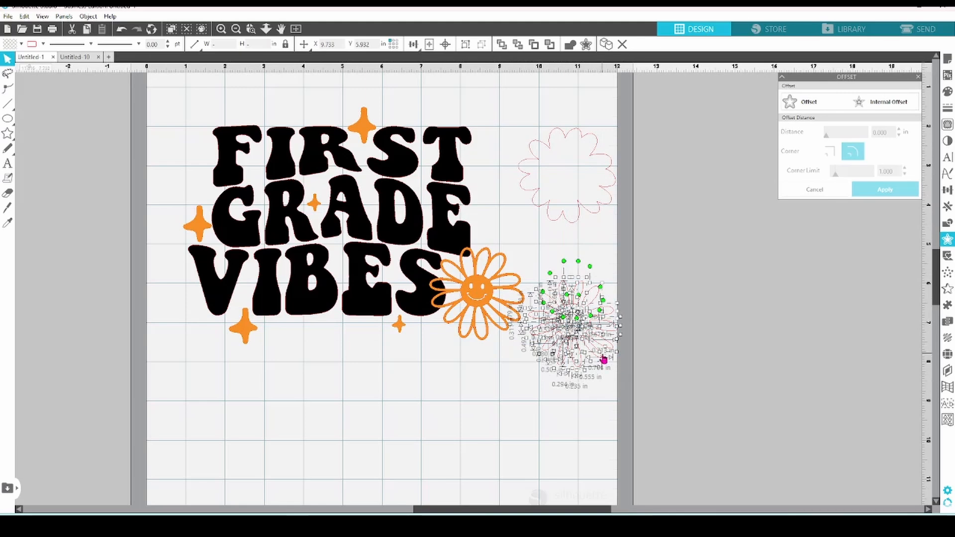
pyautogui.rightClick(603, 360)
pyautogui.click(646, 171)
# Move the scalloped outline back over the orange flower and align both shapes to a common centre.
pyautogui.moveTo(616, 179); pyautogui.dragTo(531, 293)
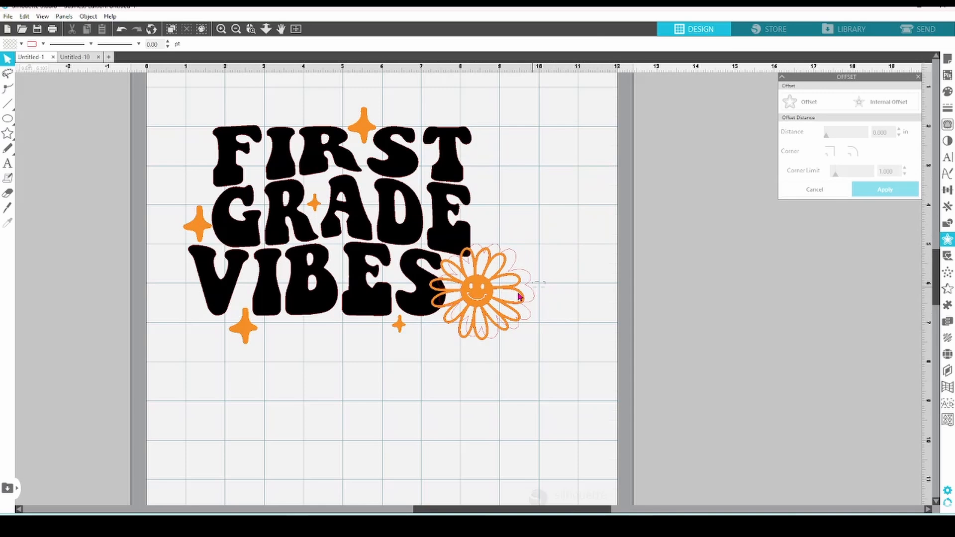
pyautogui.click(521, 296)
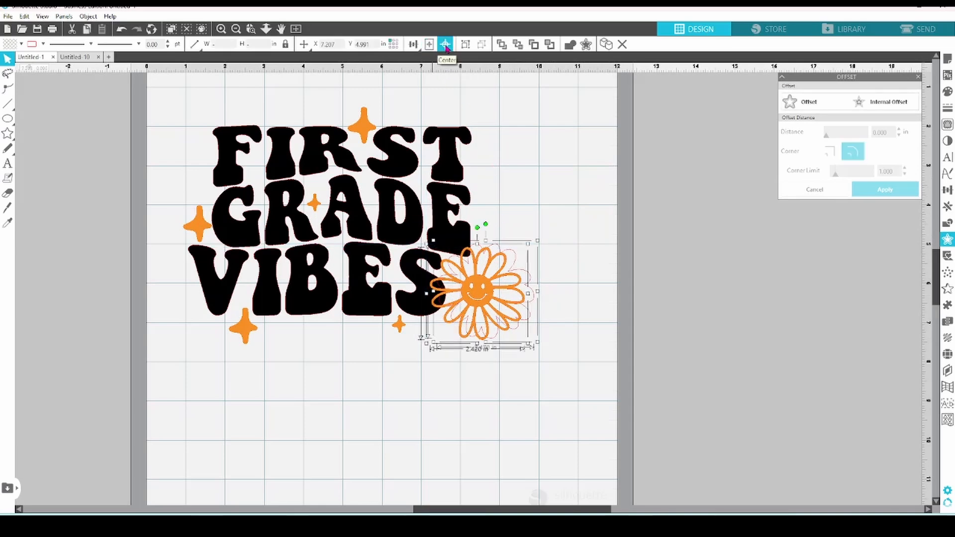
pyautogui.click(445, 45)
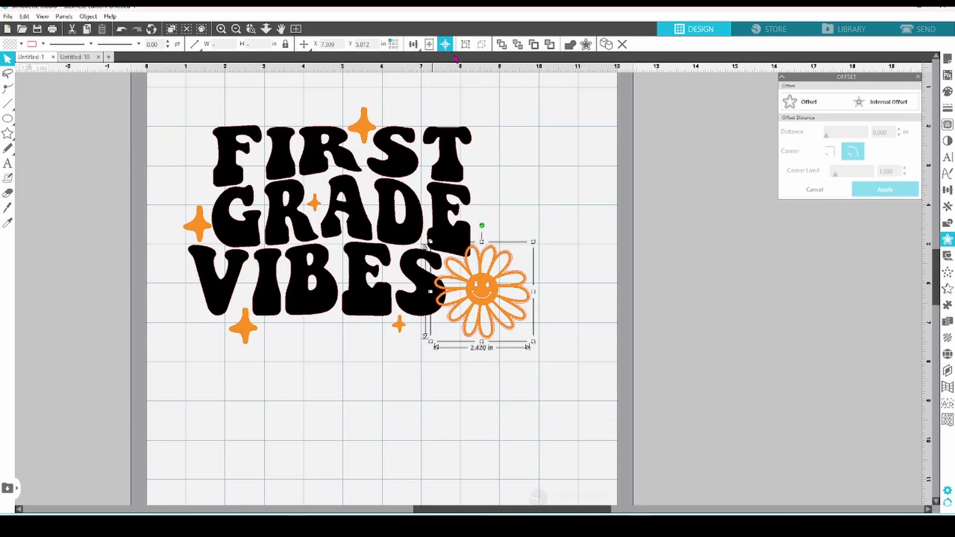
pyautogui.click(546, 198)
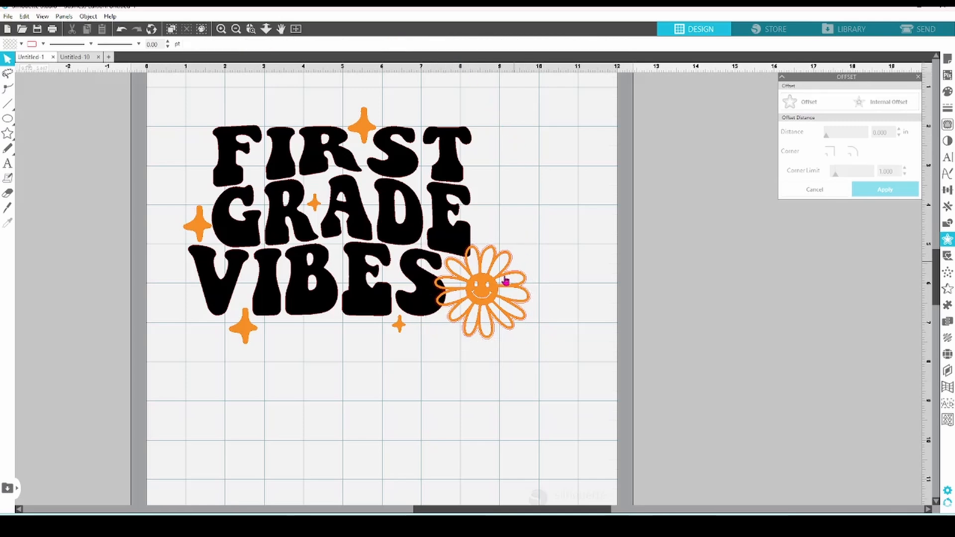
# Move the orange flower off the mat and delete the extra unfilled flower lying within the scalloped outline.
pyautogui.moveTo(506, 296); pyautogui.dragTo(721, 294)
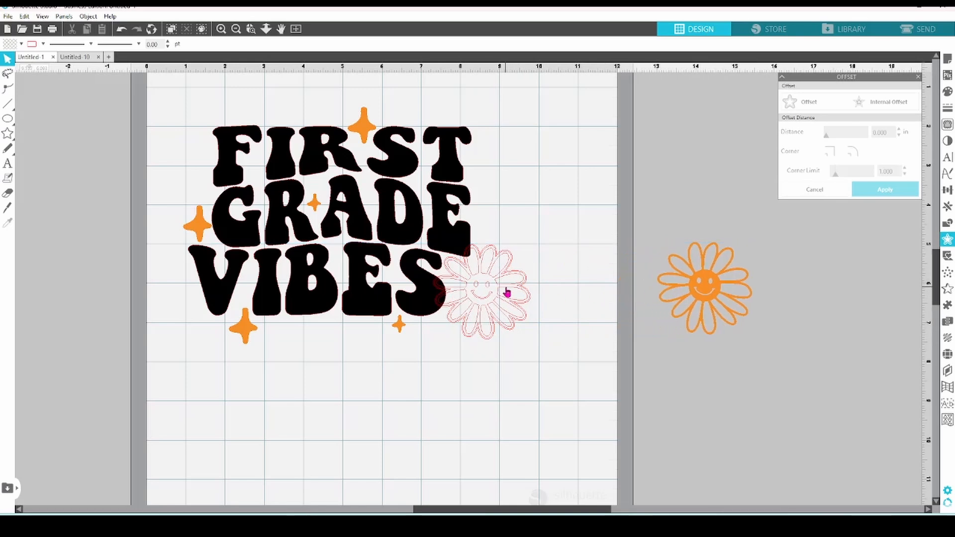
pyautogui.moveTo(506, 292); pyautogui.dragTo(795, 379)
pyautogui.rightClick(795, 380)
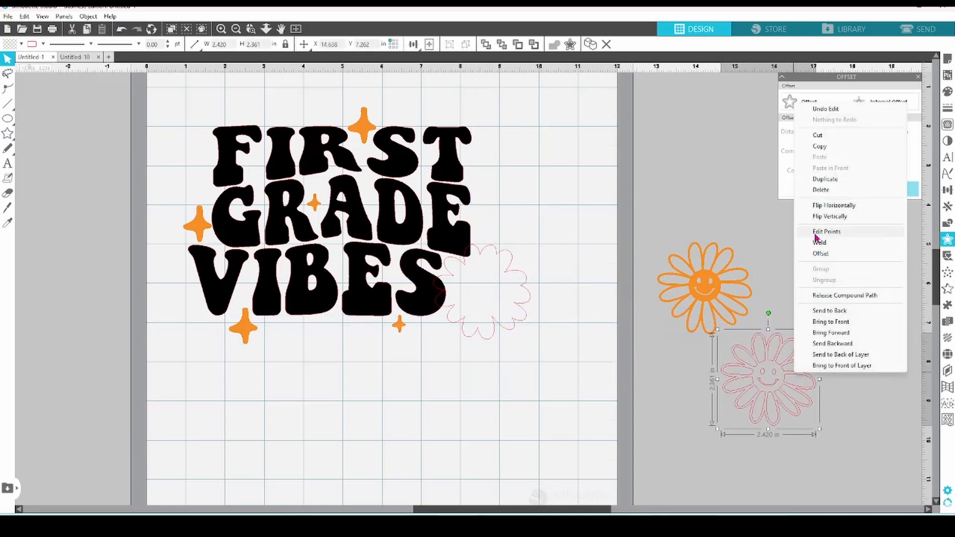
pyautogui.click(815, 191)
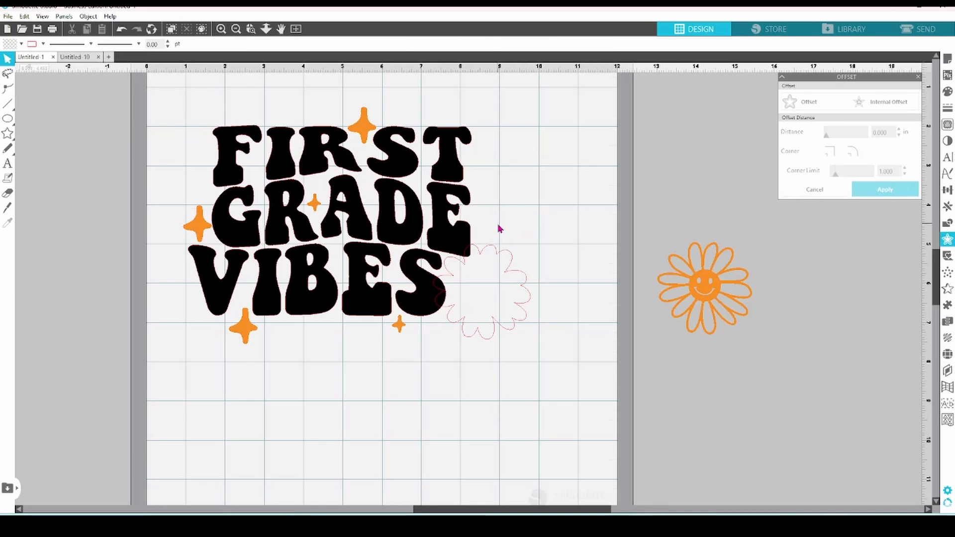
# Cut the scalloped outline's shape out of the E of GRADE and the S of VIBES using Subtract All.
pyautogui.moveTo(500, 228); pyautogui.dragTo(438, 295)
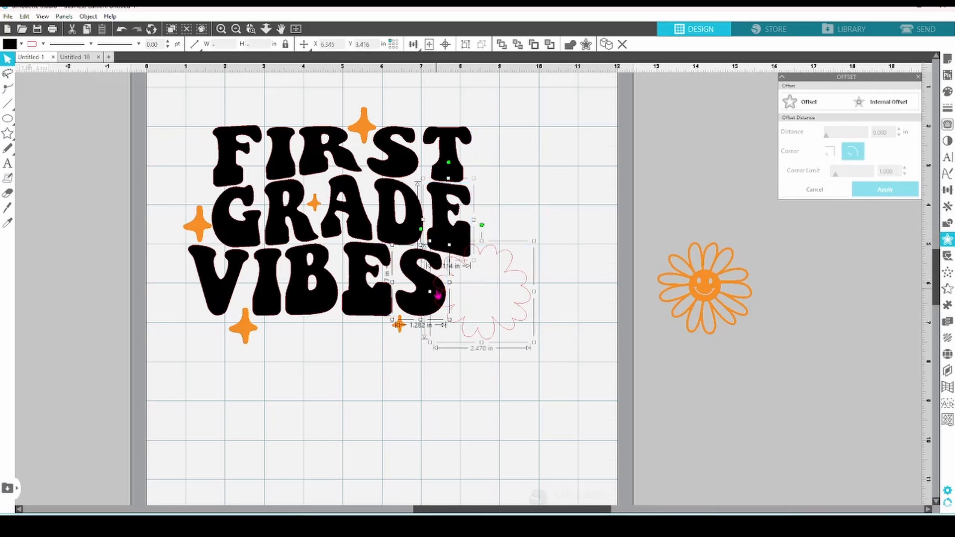
pyautogui.click(949, 225)
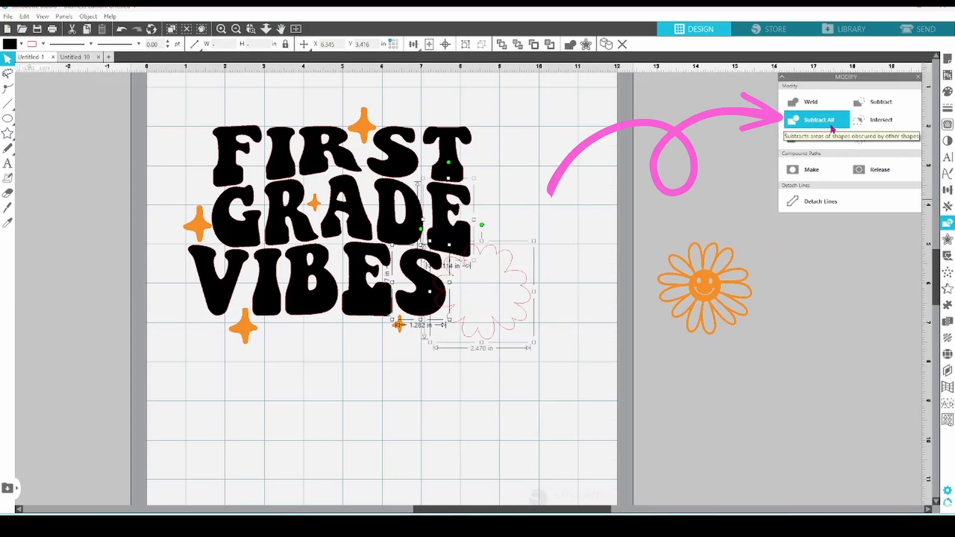
pyautogui.click(832, 129)
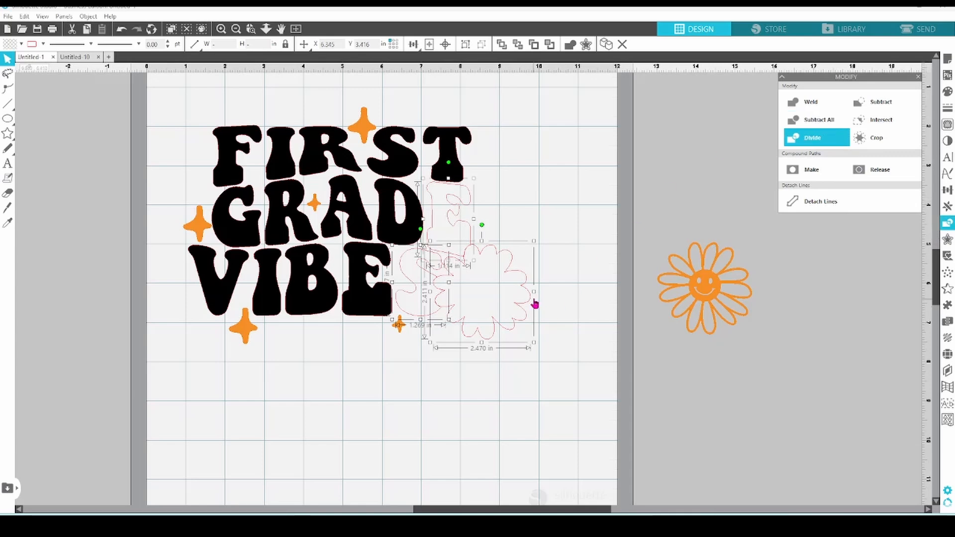
# Move the scalloped outline off the letters beside the orange flower and select the cut E and S.
pyautogui.moveTo(534, 301); pyautogui.dragTo(702, 367)
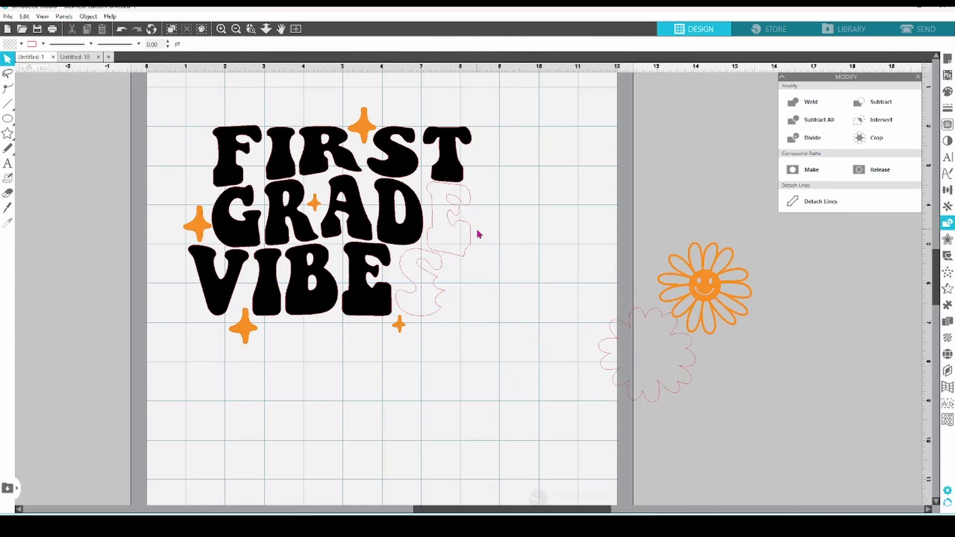
pyautogui.click(437, 271)
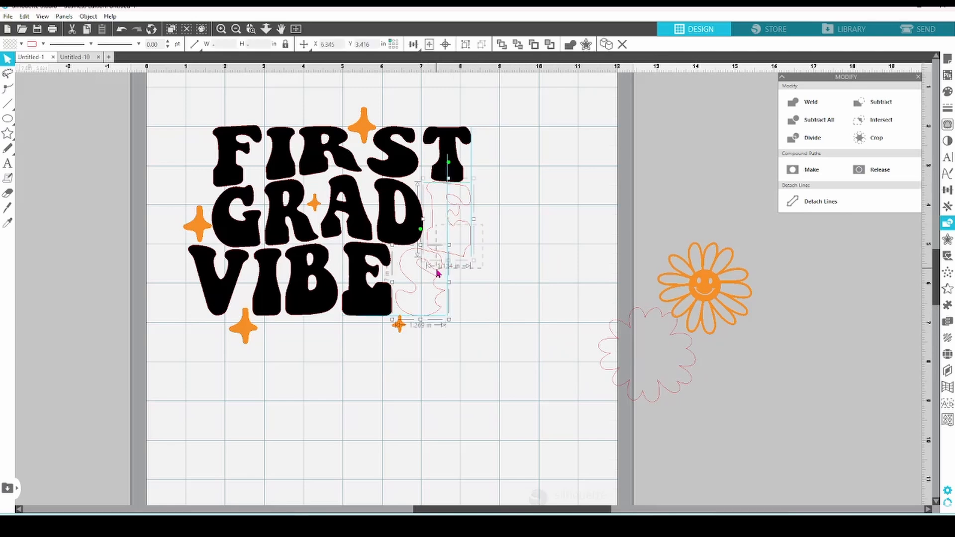
# Fill the cut E of GRADE and S of VIBES with black.
pyautogui.click(21, 43)
pyautogui.click(10, 63)
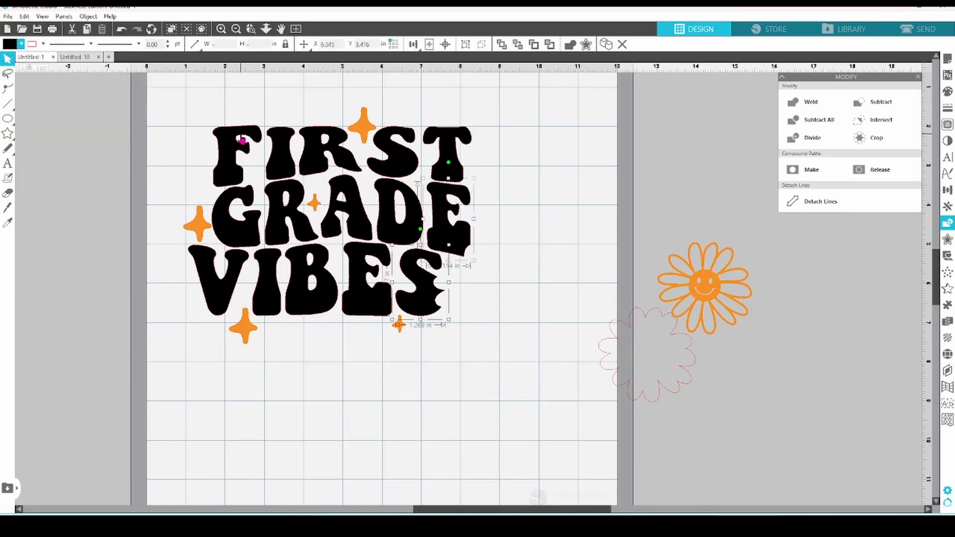
# Delete the unfilled scalloped outline and move the orange flower into the cut-out beside the E of GRADE and S of VIBES.
pyautogui.rightClick(615, 327)
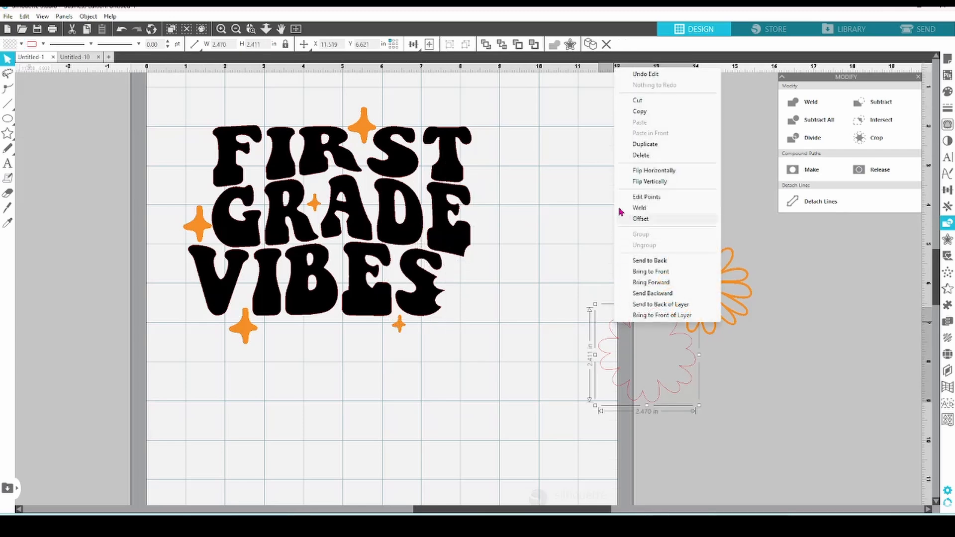
pyautogui.click(633, 155)
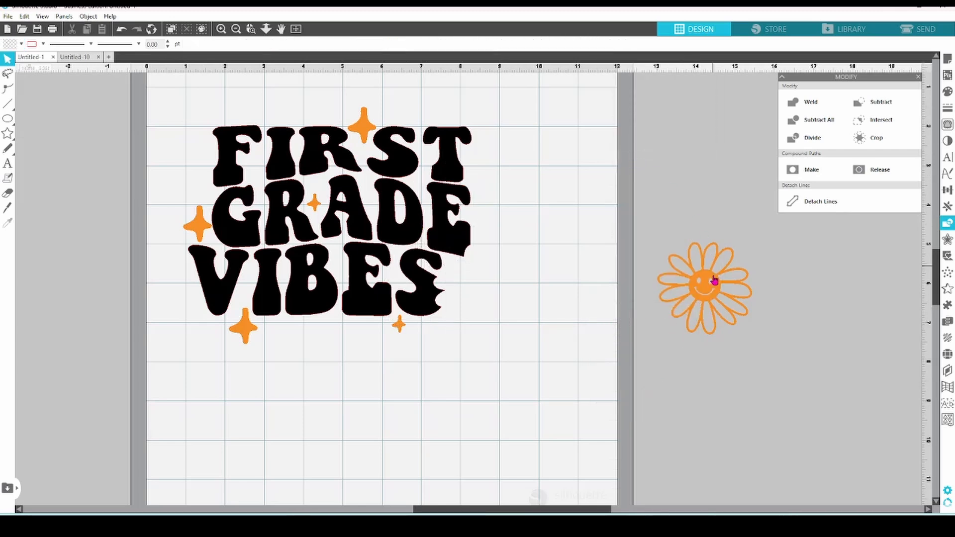
pyautogui.moveTo(712, 282); pyautogui.dragTo(490, 293)
pyautogui.click(554, 291)
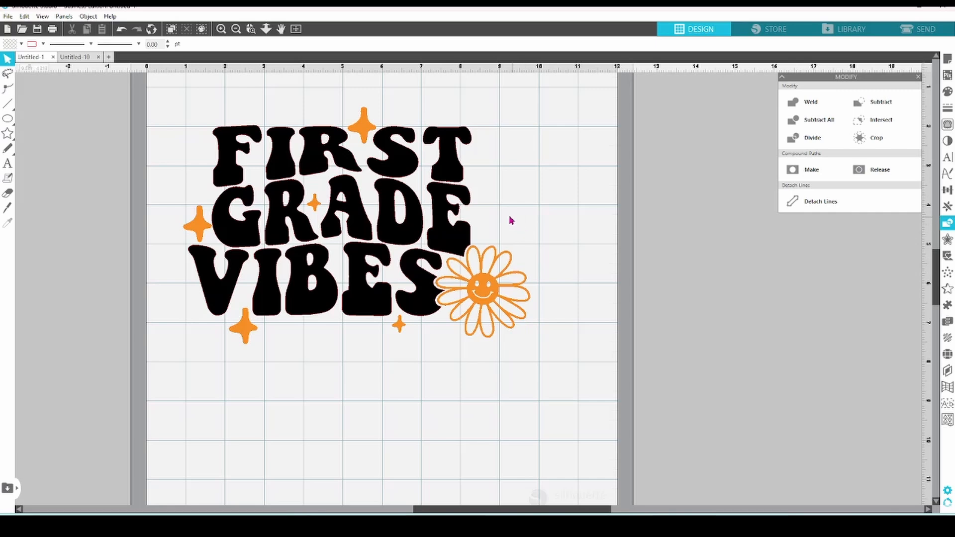
# Fill the F of FIRST with light orange, the I with light yellow and the R with soft green.
pyautogui.click(237, 171)
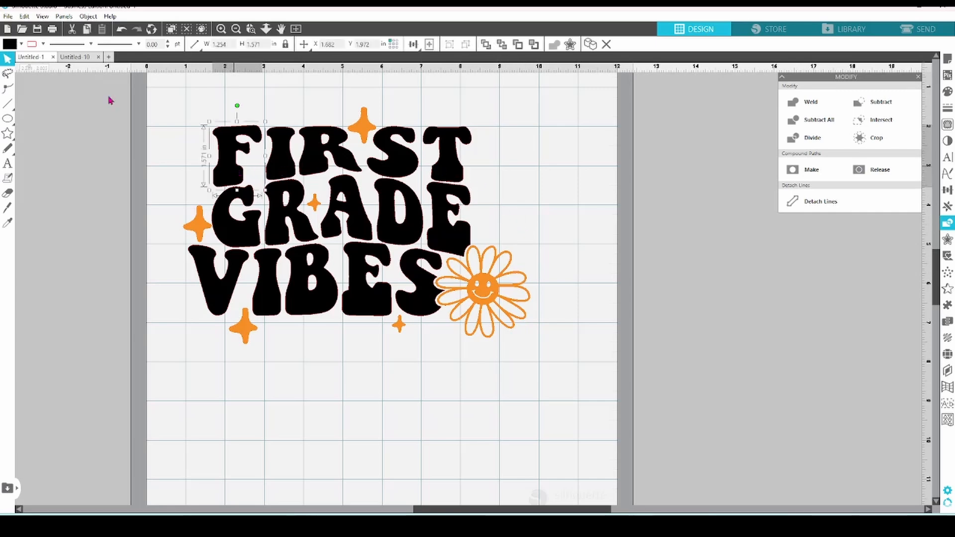
pyautogui.click(22, 44)
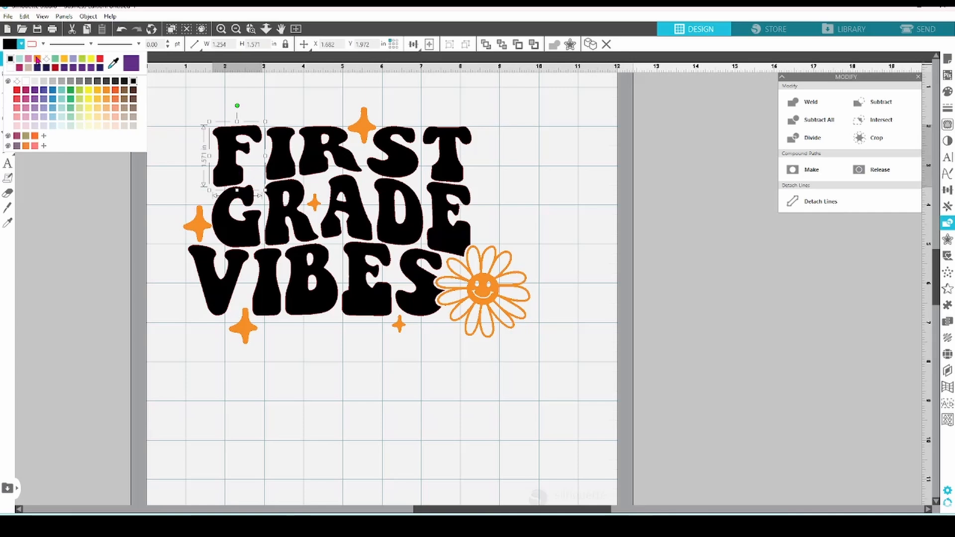
pyautogui.click(110, 112)
pyautogui.press('Tab')
pyautogui.click(21, 44)
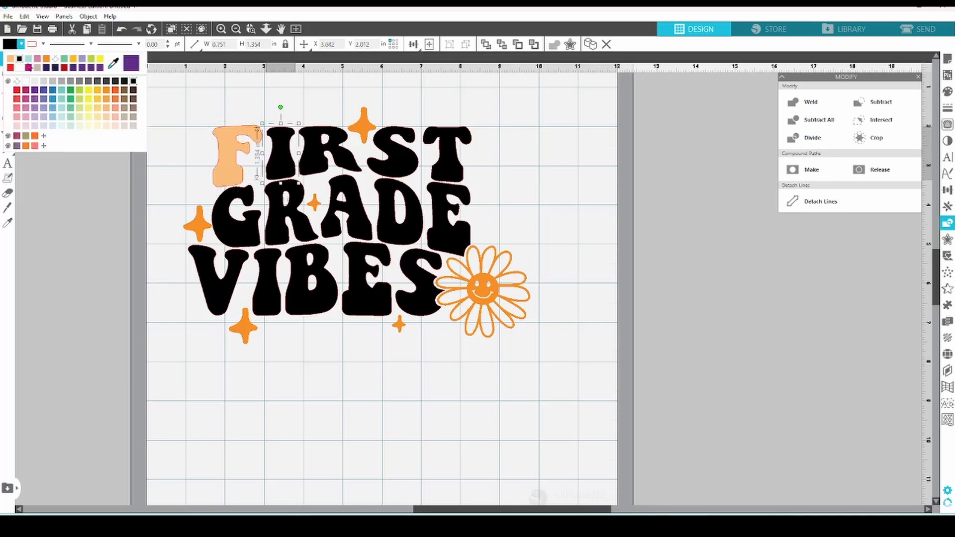
pyautogui.click(86, 112)
pyautogui.press('Tab')
pyautogui.click(21, 44)
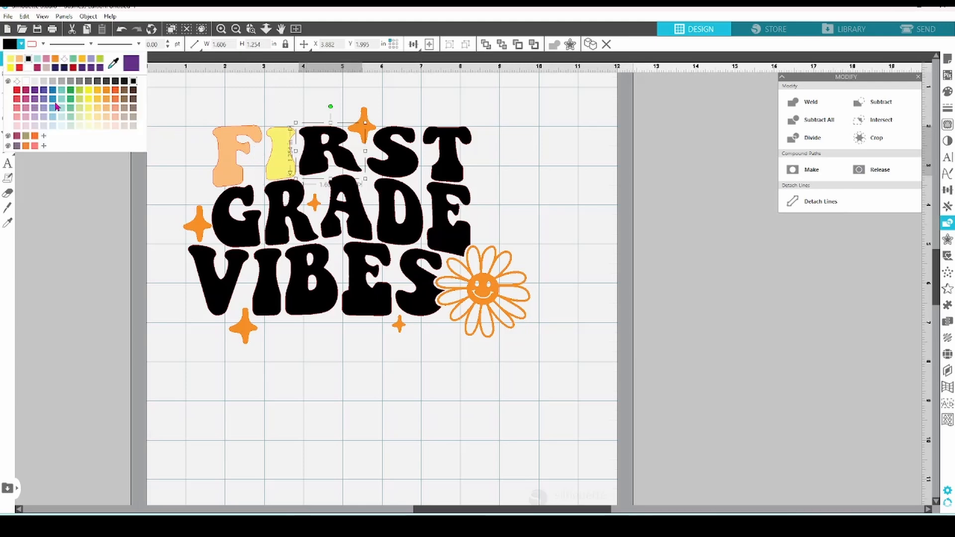
pyautogui.click(72, 110)
# Fill the S of FIRST with soft blue and the T with light purple.
pyautogui.press('Tab')
pyautogui.click(21, 44)
pyautogui.click(52, 112)
pyautogui.press('Tab')
pyautogui.click(22, 44)
pyautogui.click(34, 110)
# Fill the G of GRADE with coral pink, the R with light orange and the A with light yellow.
pyautogui.press('Tab')
pyautogui.click(22, 44)
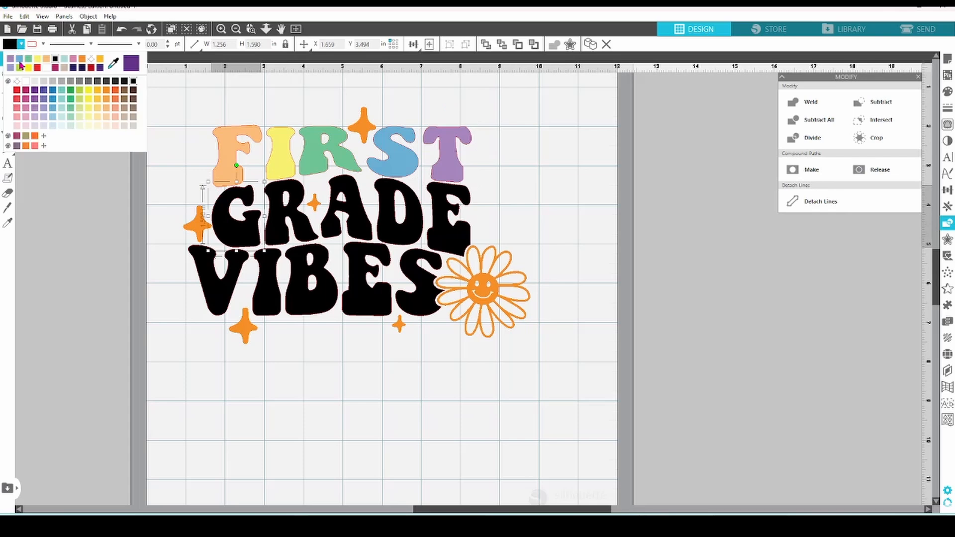
pyautogui.click(17, 117)
pyautogui.press('Tab')
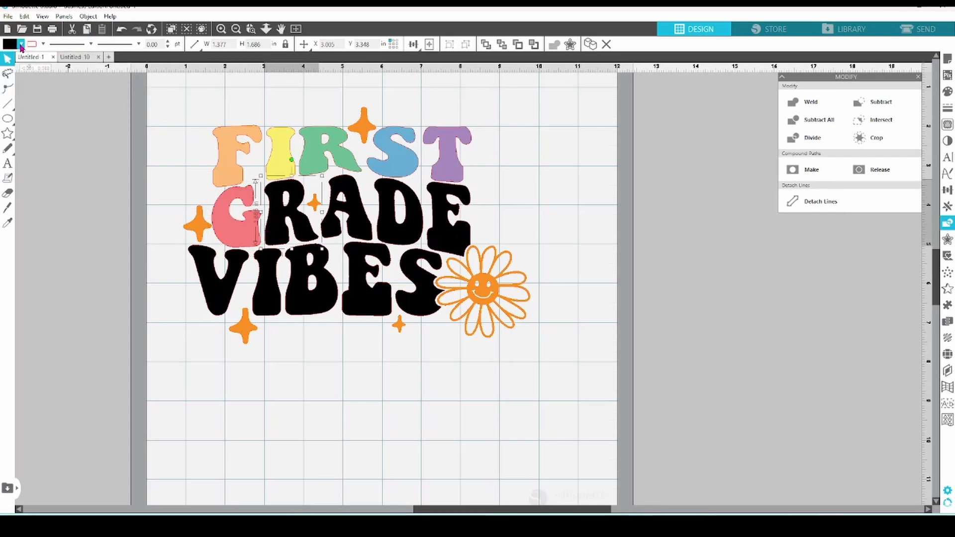
pyautogui.click(21, 44)
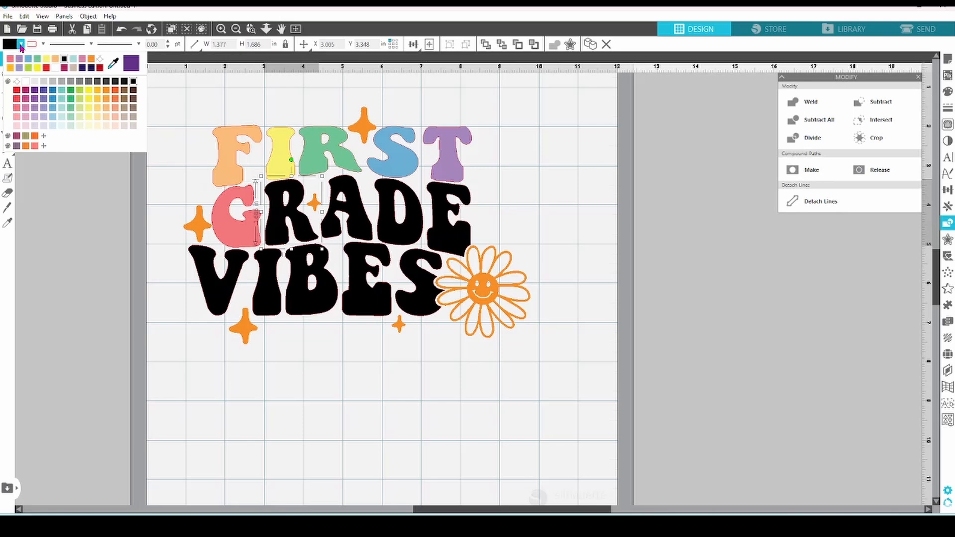
pyautogui.click(56, 60)
pyautogui.press('Tab')
pyautogui.click(56, 60)
# Fill the D of GRADE with soft green and the cut E with soft blue.
pyautogui.press('Tab')
pyautogui.click(21, 44)
pyautogui.click(46, 60)
pyautogui.press('Tab')
pyautogui.click(21, 44)
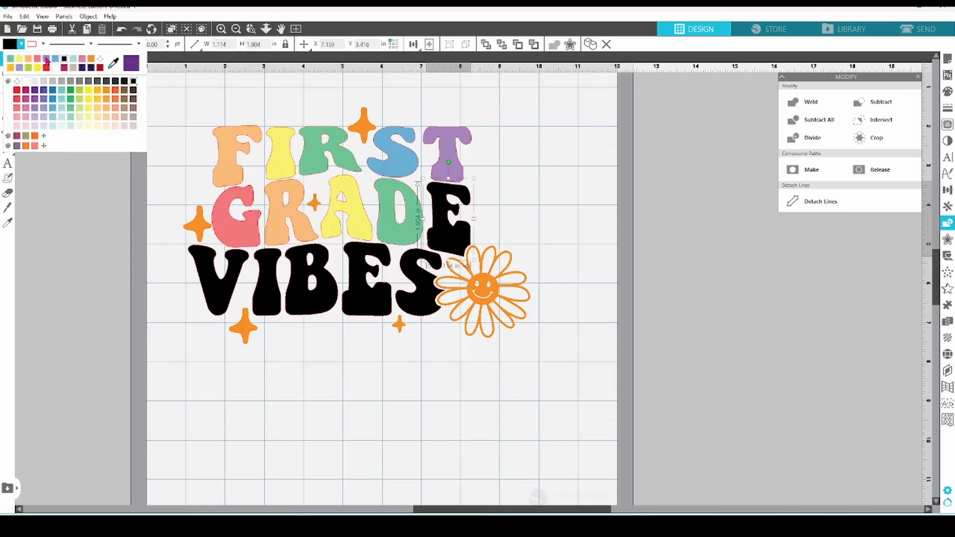
pyautogui.click(55, 61)
# Fill the V of VIBES with light purple and the I with coral pink.
pyautogui.click(226, 284)
pyautogui.click(21, 45)
pyautogui.click(56, 60)
pyautogui.press('Tab')
pyautogui.click(21, 44)
pyautogui.click(55, 60)
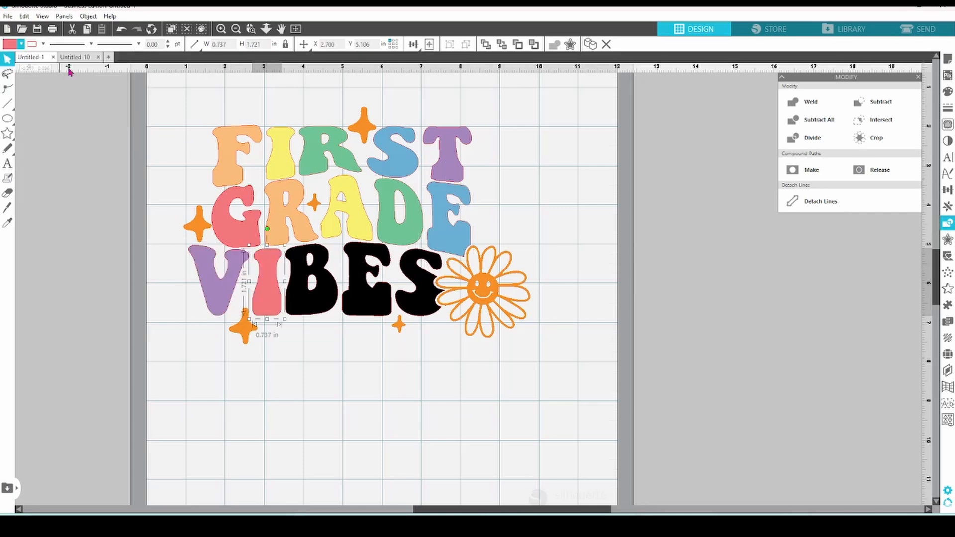
# Fill the B of VIBES with light orange, the E with light yellow and the cut S with soft green.
pyautogui.click(297, 262)
pyautogui.click(22, 45)
pyautogui.click(56, 60)
pyautogui.click(359, 261)
pyautogui.click(21, 44)
pyautogui.click(56, 60)
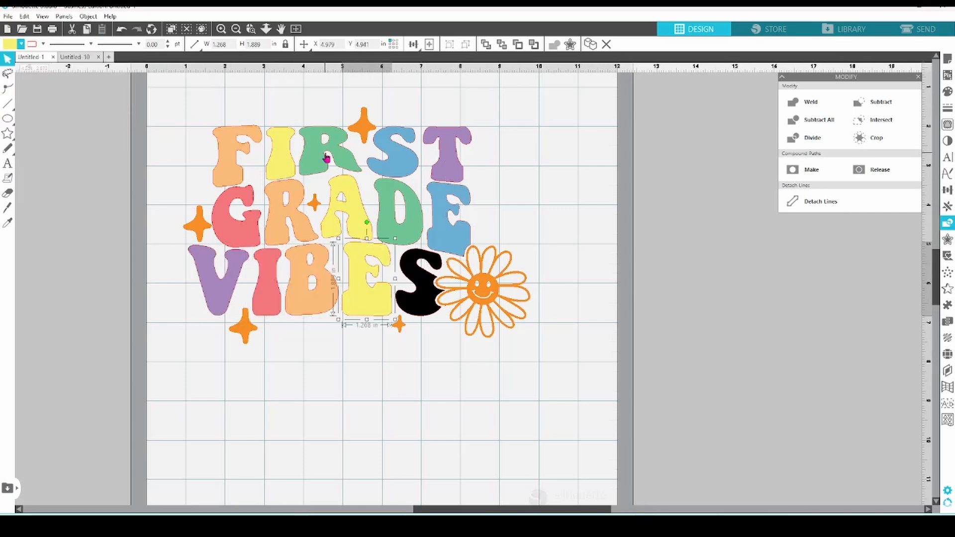
pyautogui.press('Tab')
pyautogui.click(22, 44)
pyautogui.click(46, 60)
pyautogui.click(151, 119)
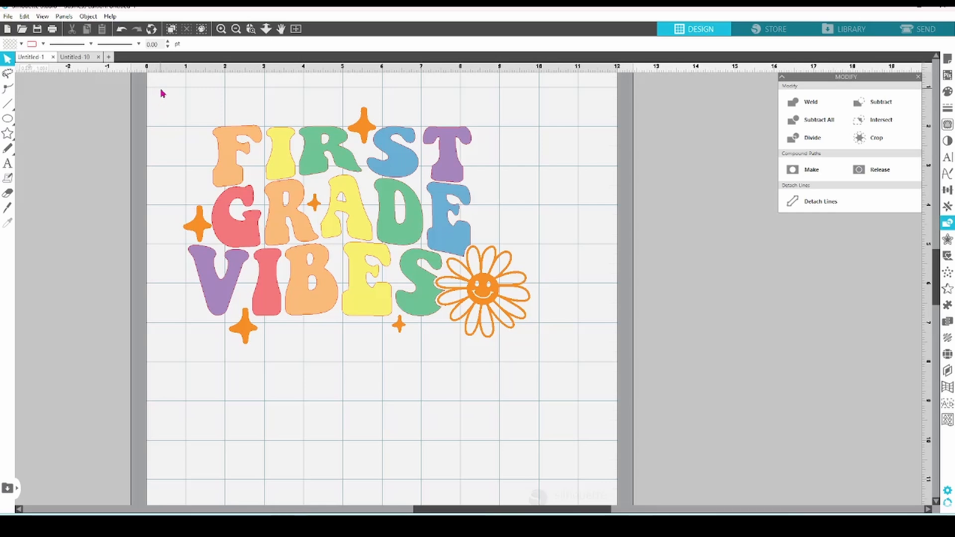
# Group all the letters, stars and flower and move the finished design off the mat to its left.
pyautogui.moveTo(228, 126); pyautogui.dragTo(531, 391)
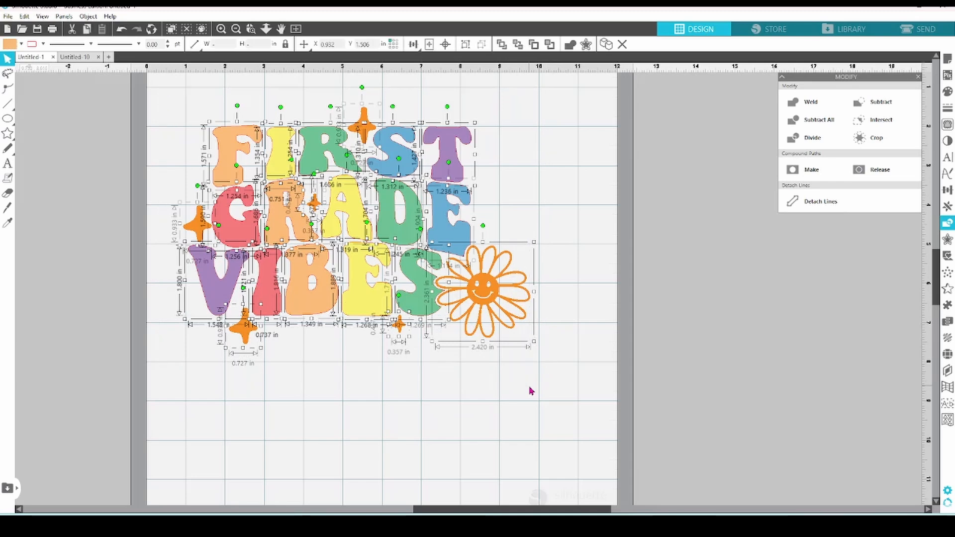
pyautogui.rightClick(491, 303)
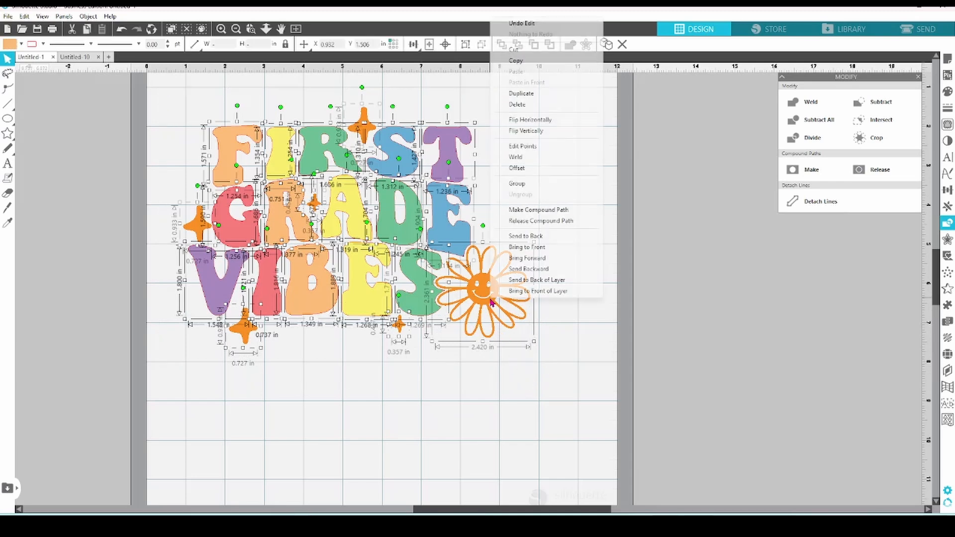
pyautogui.click(517, 185)
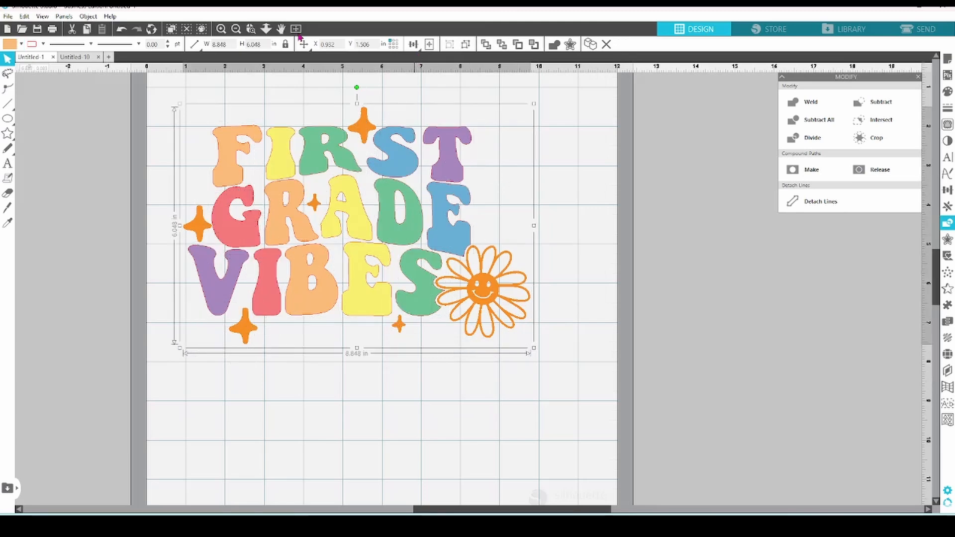
pyautogui.click(251, 29)
pyautogui.moveTo(434, 196); pyautogui.dragTo(168, 122)
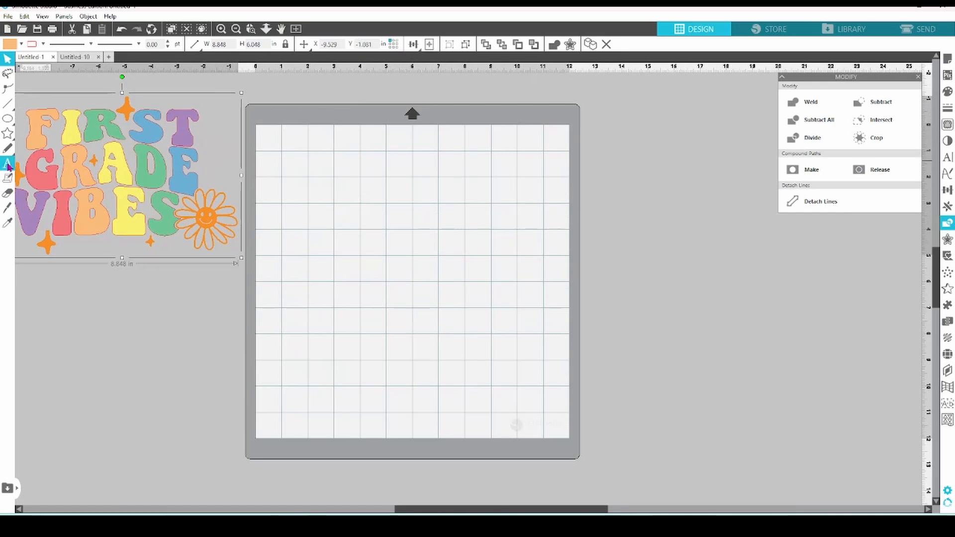
# Add the words FIRST, GRADE and VIBES as text on three separate lines on the empty mat.
pyautogui.click(8, 164)
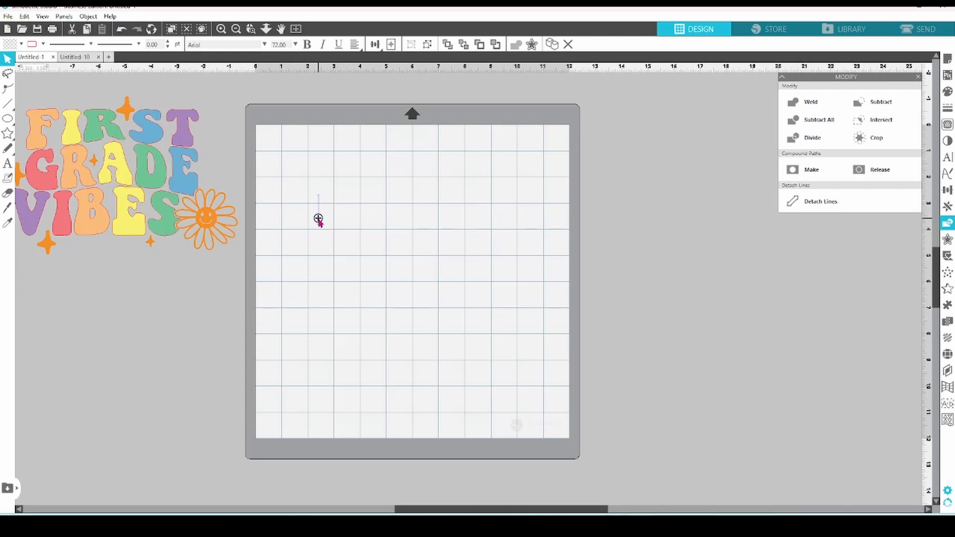
pyautogui.write('FIRST')
pyautogui.press('Return')
pyautogui.write('GRADE')
pyautogui.press('Return')
pyautogui.write('VIBES')
pyautogui.press('Escape')
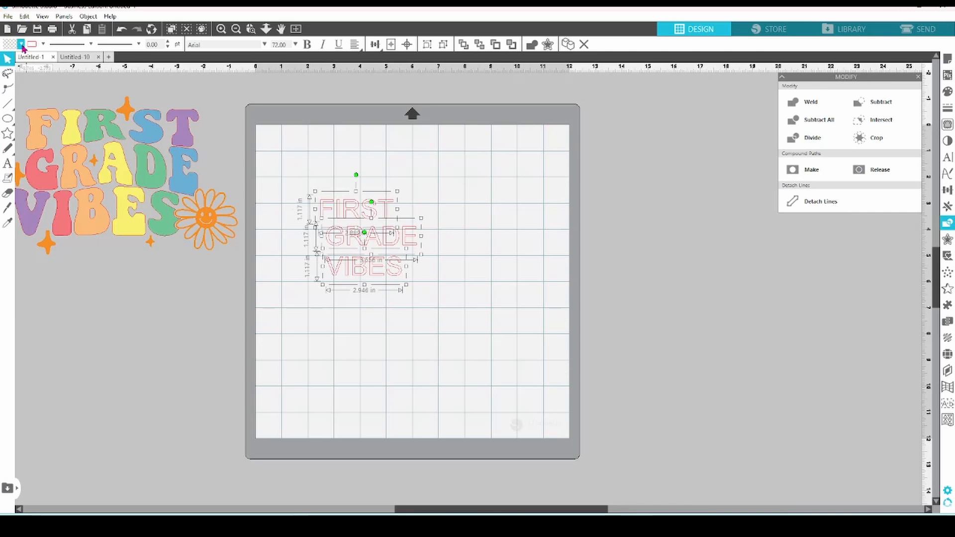
# Fill the three words with black and set their font to PN Boogie Woogie.
pyautogui.click(21, 44)
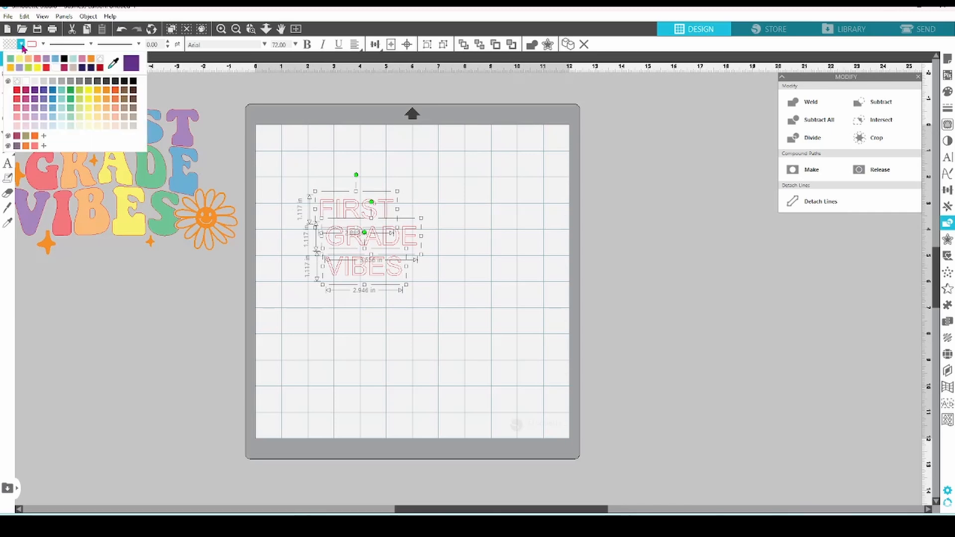
pyautogui.click(64, 58)
pyautogui.click(947, 157)
pyautogui.click(821, 193)
# Align the three words along their left edges and enlarge them together until GRADE is about 7.44 in wide.
pyautogui.click(375, 44)
pyautogui.click(375, 60)
pyautogui.moveTo(363, 240); pyautogui.dragTo(354, 240)
pyautogui.moveTo(384, 286); pyautogui.dragTo(512, 290)
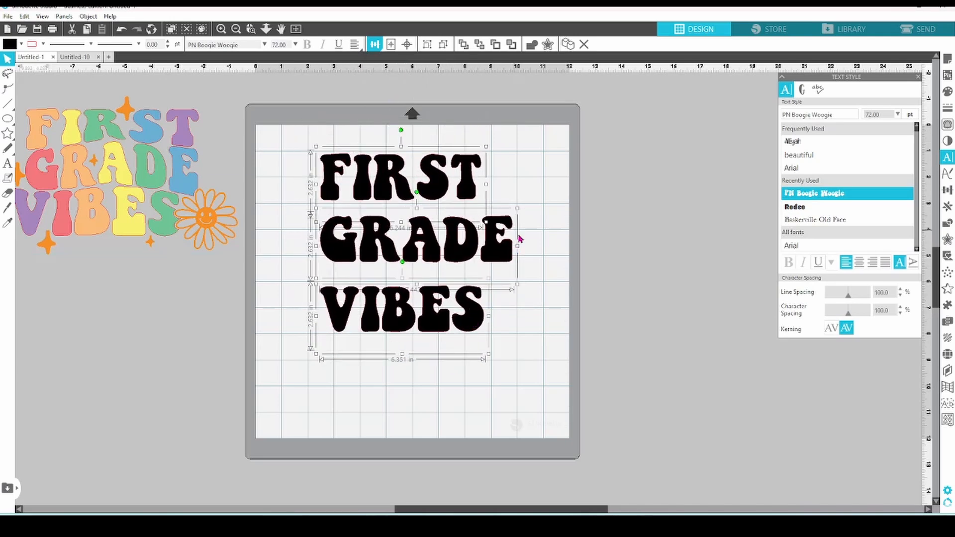
# Widen FIRST and VIBES to match the width of GRADE, making VIBES about 7.47 in wide.
pyautogui.click(518, 261)
pyautogui.click(473, 195)
pyautogui.moveTo(486, 185); pyautogui.dragTo(518, 189)
pyautogui.click(479, 314)
pyautogui.moveTo(495, 317); pyautogui.dragTo(518, 315)
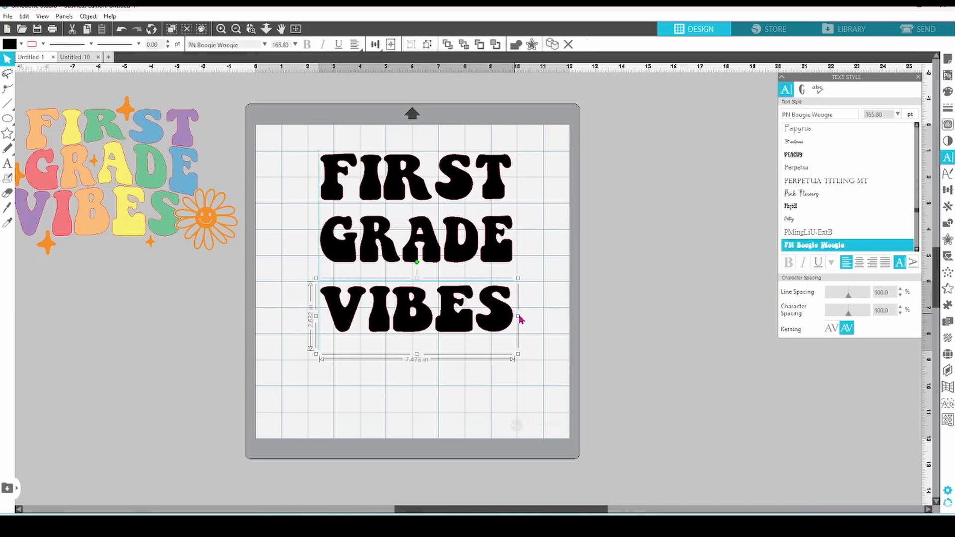
pyautogui.click(531, 319)
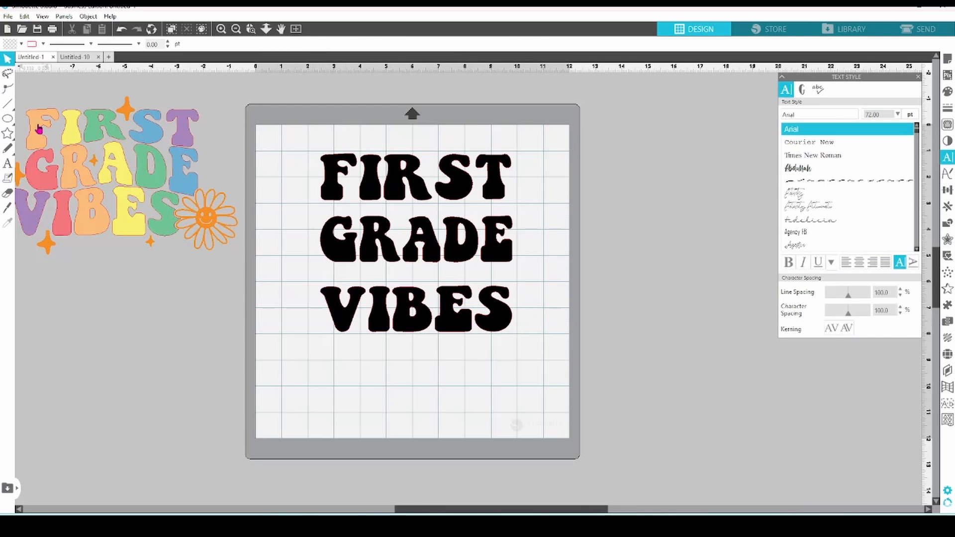
# Draw a circle about 7.58 in across over the three words.
pyautogui.click(8, 118)
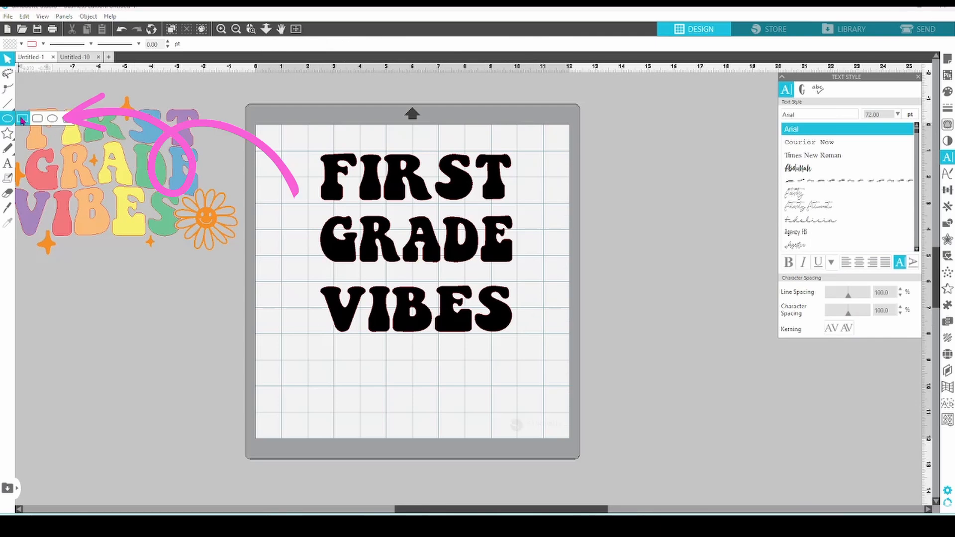
pyautogui.click(50, 120)
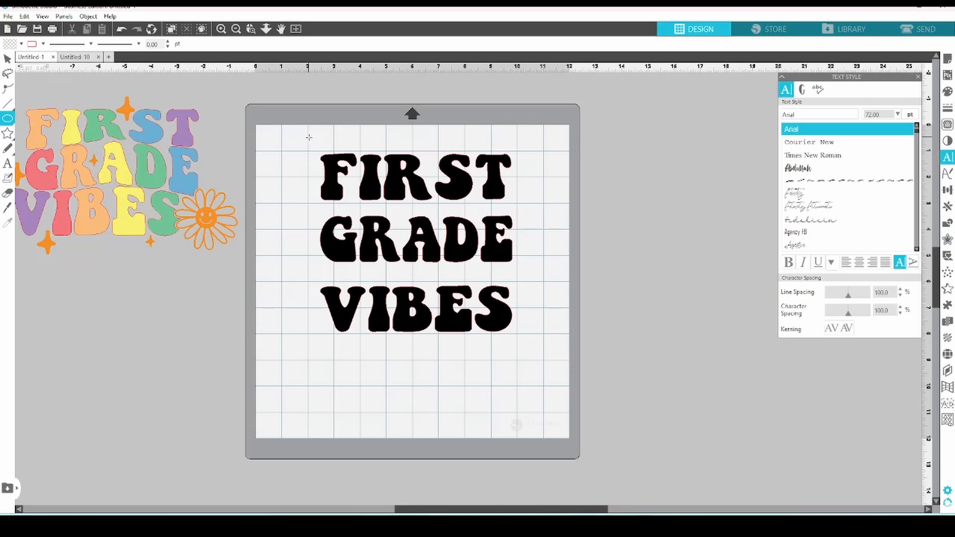
pyautogui.moveTo(309, 138); pyautogui.dragTo(527, 365)
pyautogui.moveTo(519, 358); pyautogui.dragTo(502, 341)
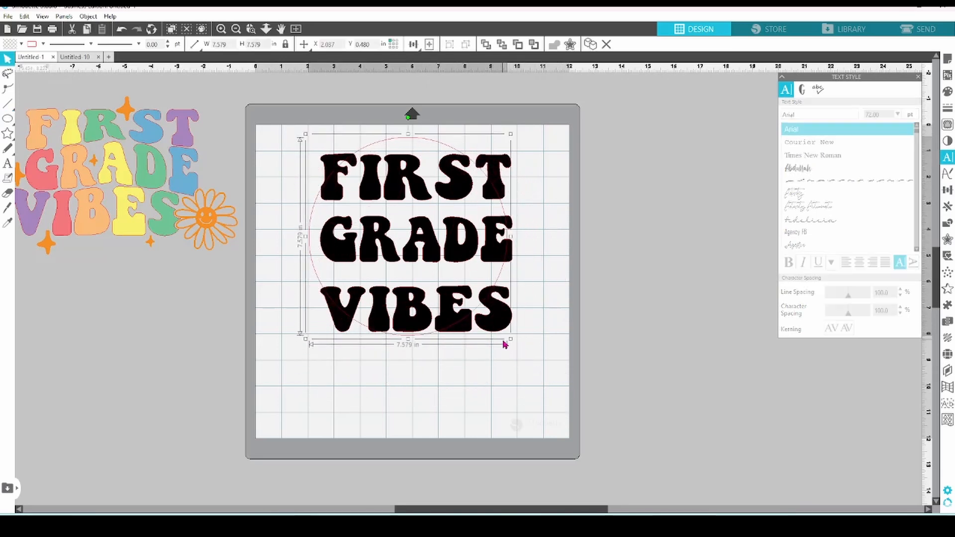
# Align GRADE and the circle to a common centre and shift VIBES slightly to line up with GRADE.
pyautogui.moveTo(266, 233); pyautogui.dragTo(344, 244)
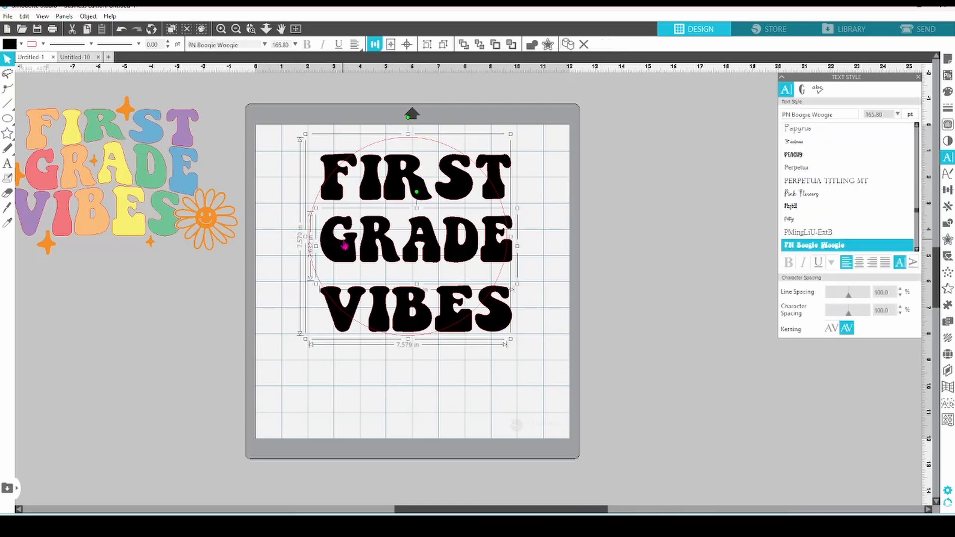
pyautogui.click(407, 45)
pyautogui.moveTo(507, 315)
pyautogui.mouseDown()
pyautogui.moveTo(503, 290)
pyautogui.moveTo(502, 320)
pyautogui.mouseUp()
pyautogui.click(498, 269)
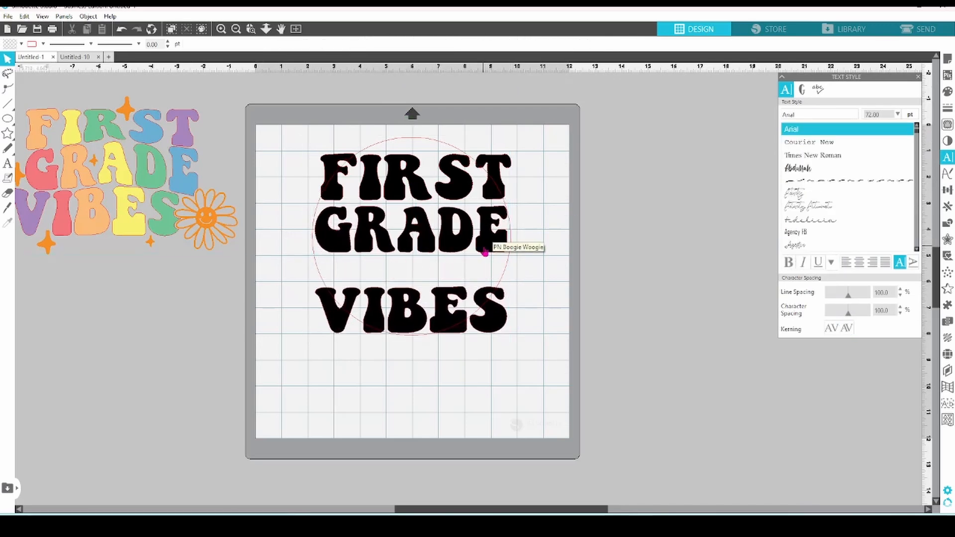
# Stretch GRADE vertically to a text box about 4 in high and centre it with the circle again.
pyautogui.click(485, 252)
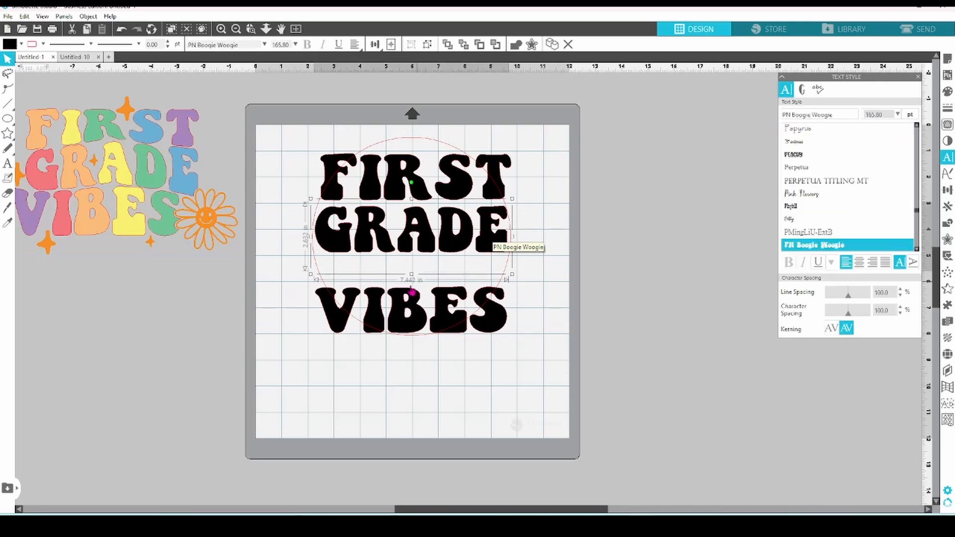
pyautogui.moveTo(410, 274); pyautogui.dragTo(412, 315)
pyautogui.moveTo(277, 249); pyautogui.dragTo(339, 254)
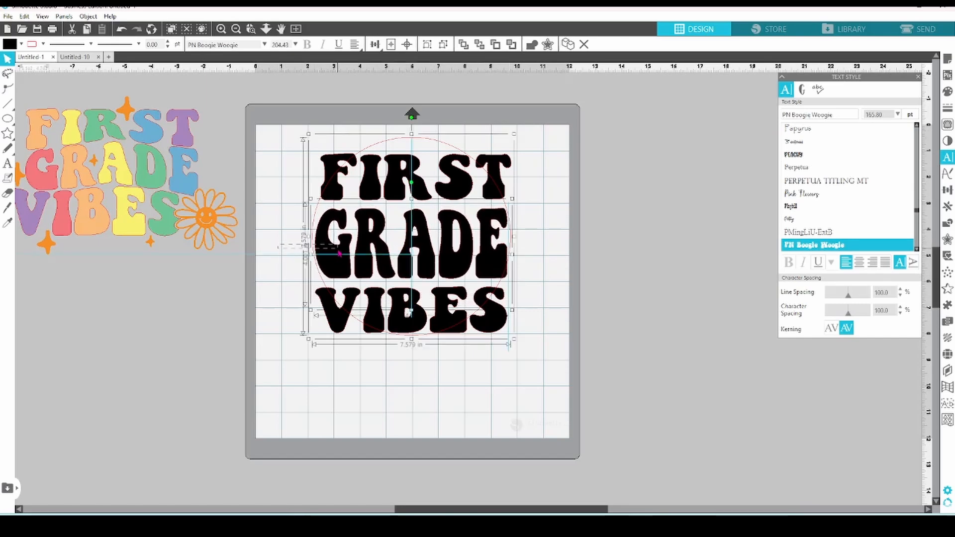
pyautogui.click(407, 46)
pyautogui.click(548, 202)
# Move VIBES below the circle and FIRST above it, then position GRADE across the circle's middle and select it.
pyautogui.moveTo(499, 324); pyautogui.dragTo(505, 405)
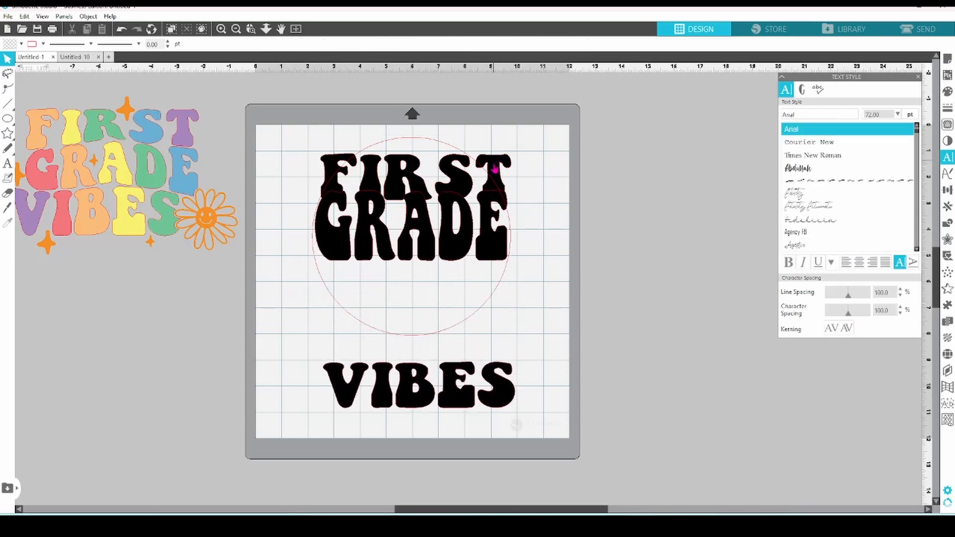
pyautogui.moveTo(495, 169); pyautogui.dragTo(490, 106)
pyautogui.moveTo(493, 251); pyautogui.dragTo(480, 263)
pyautogui.click(518, 207)
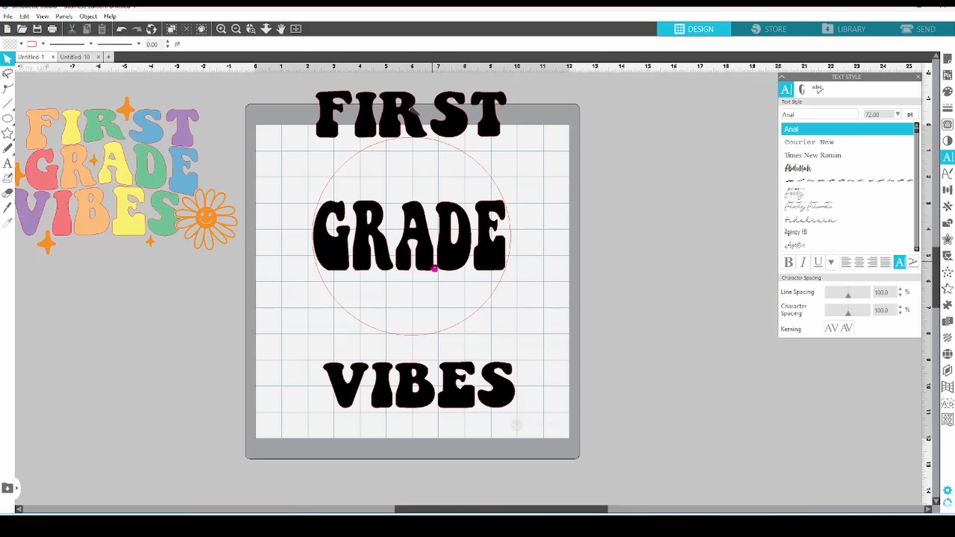
pyautogui.click(491, 256)
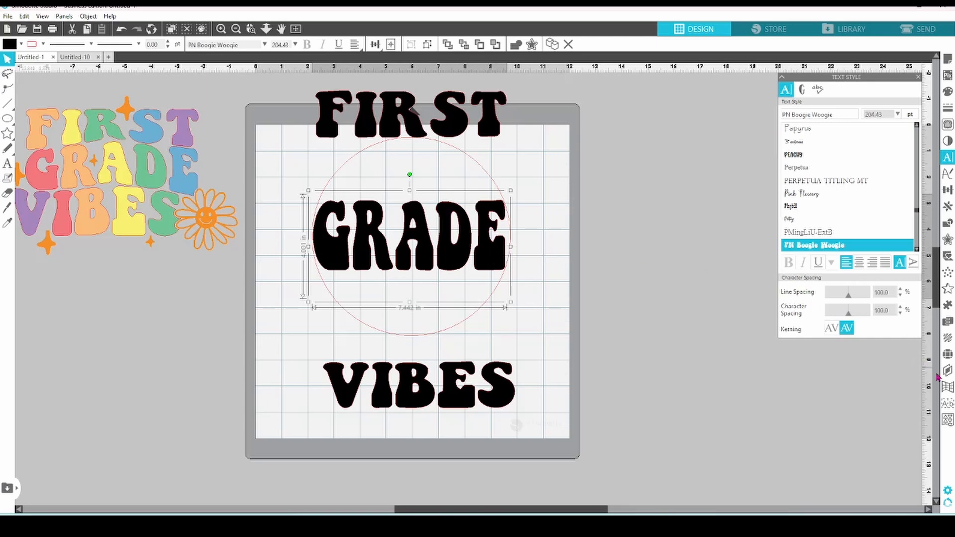
# Apply a warp to GRADE and bulge its right edge slightly outward to follow the circle.
pyautogui.click(945, 386)
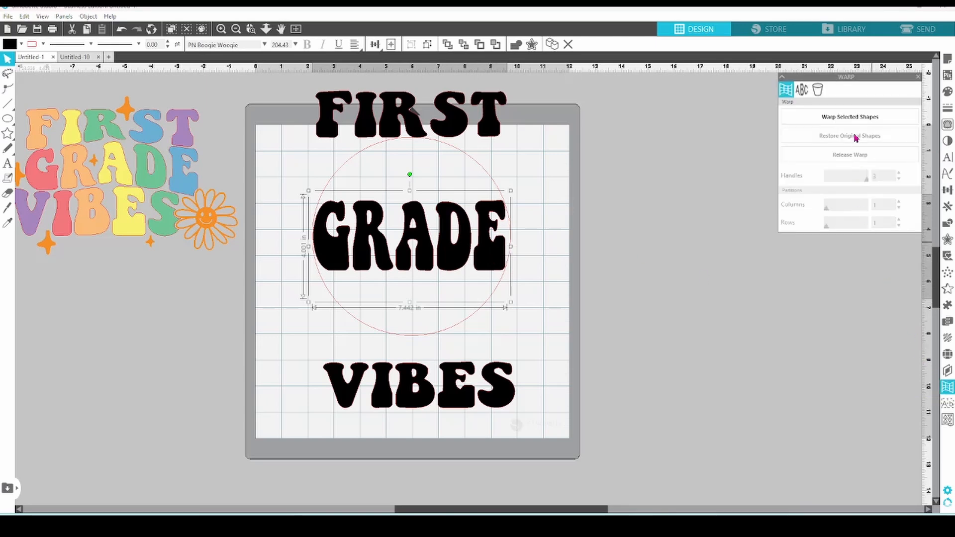
pyautogui.click(855, 117)
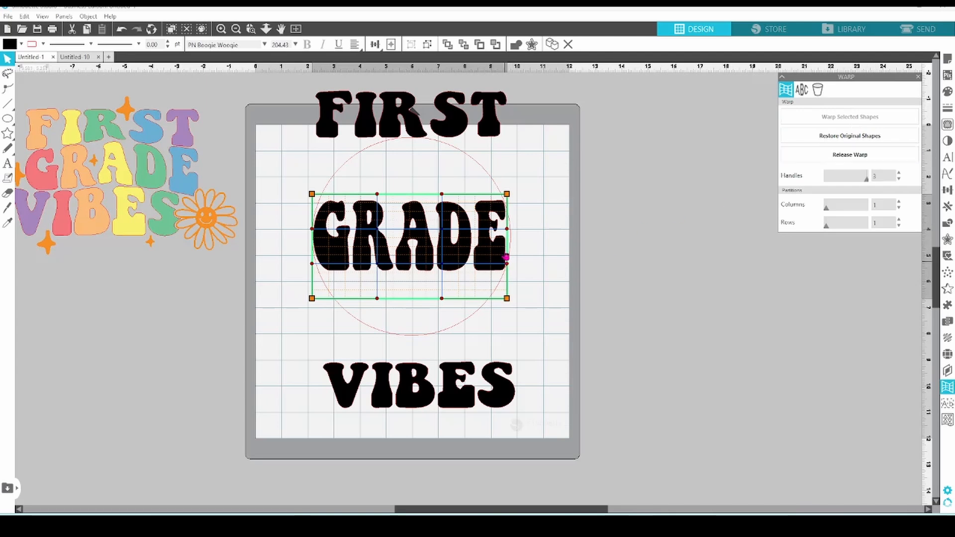
pyautogui.moveTo(508, 229); pyautogui.dragTo(513, 238)
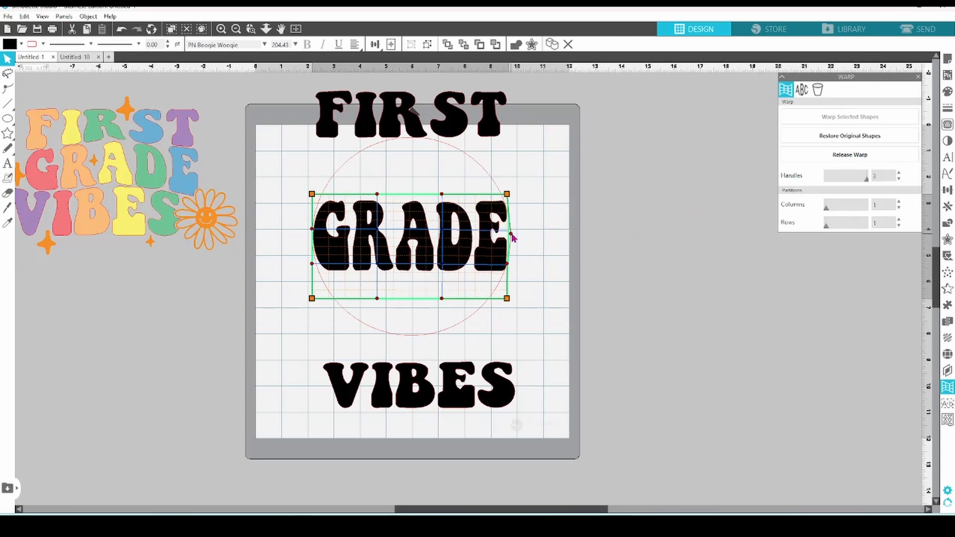
pyautogui.click(507, 264)
pyautogui.click(506, 264)
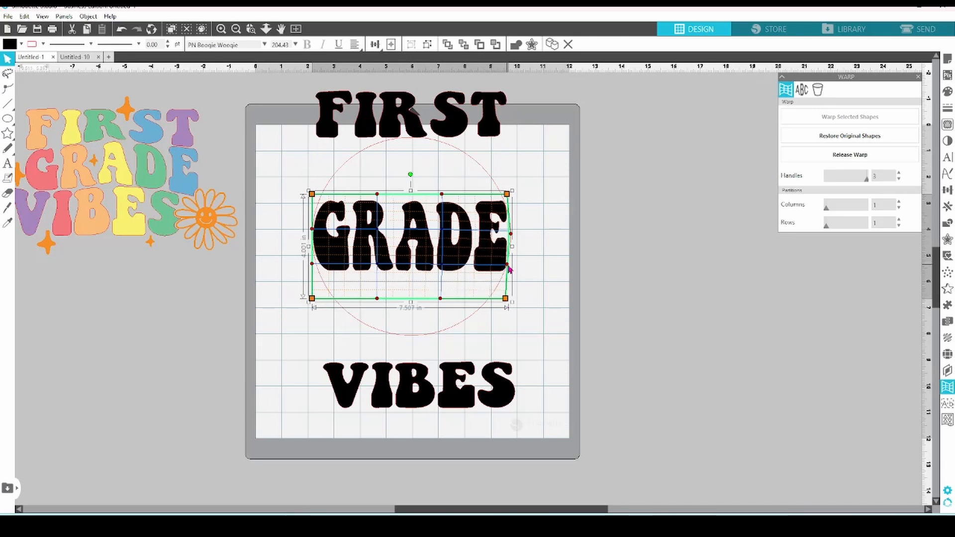
pyautogui.click(531, 247)
# Move FIRST down into the circle just above GRADE and apply a warp with 2 columns.
pyautogui.moveTo(501, 136); pyautogui.dragTo(506, 199)
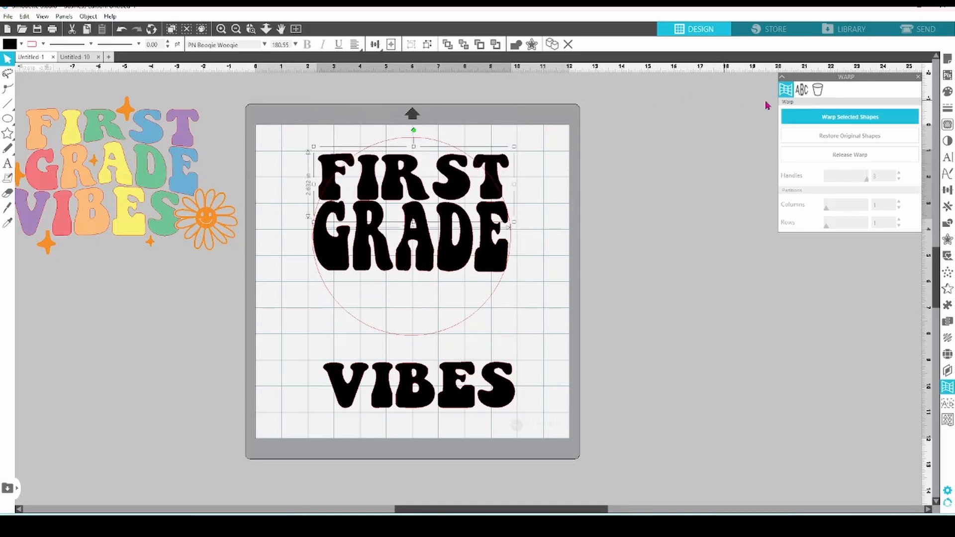
pyautogui.click(792, 118)
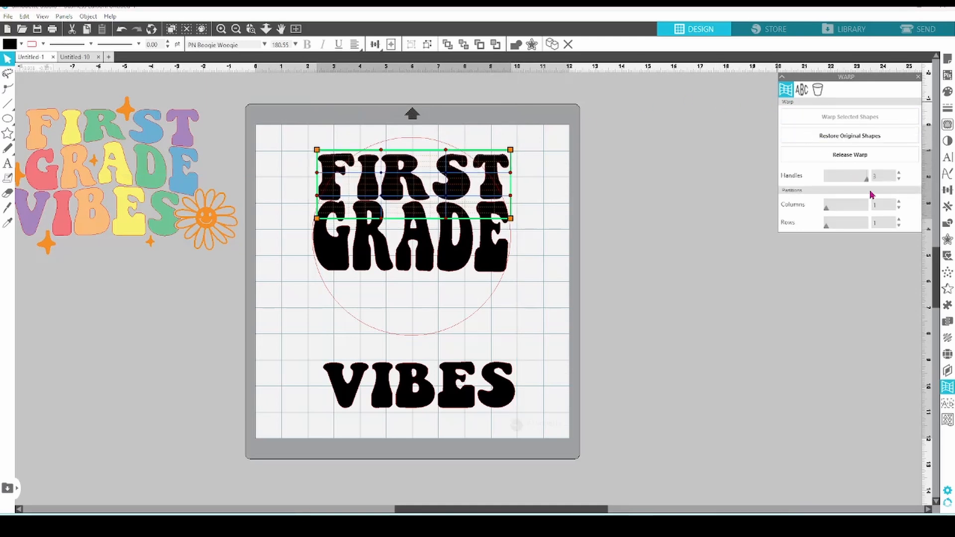
pyautogui.click(900, 202)
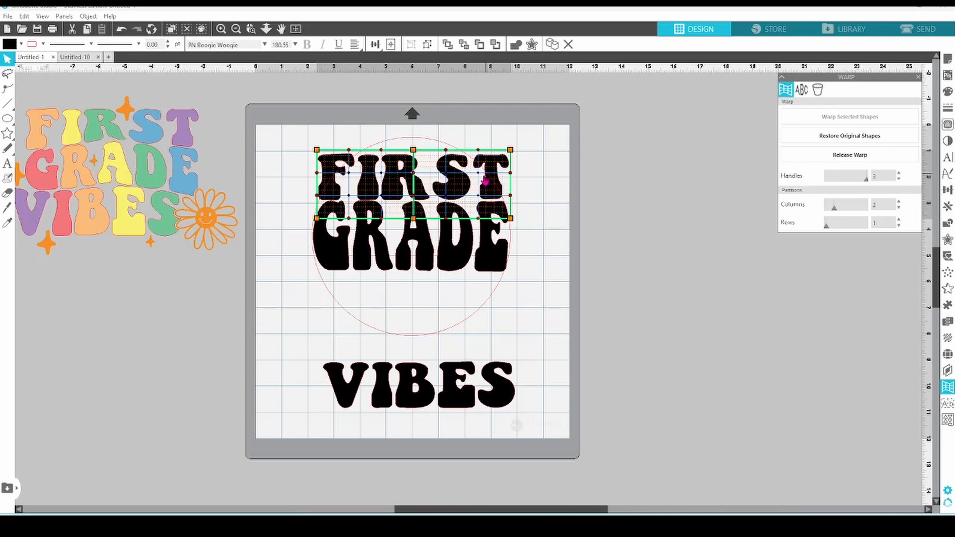
# Reshape FIRST's warp mesh by pulling both upper corners inward and raising the middle so the word fills the circle's upper arc.
pyautogui.moveTo(320, 221); pyautogui.dragTo(323, 222)
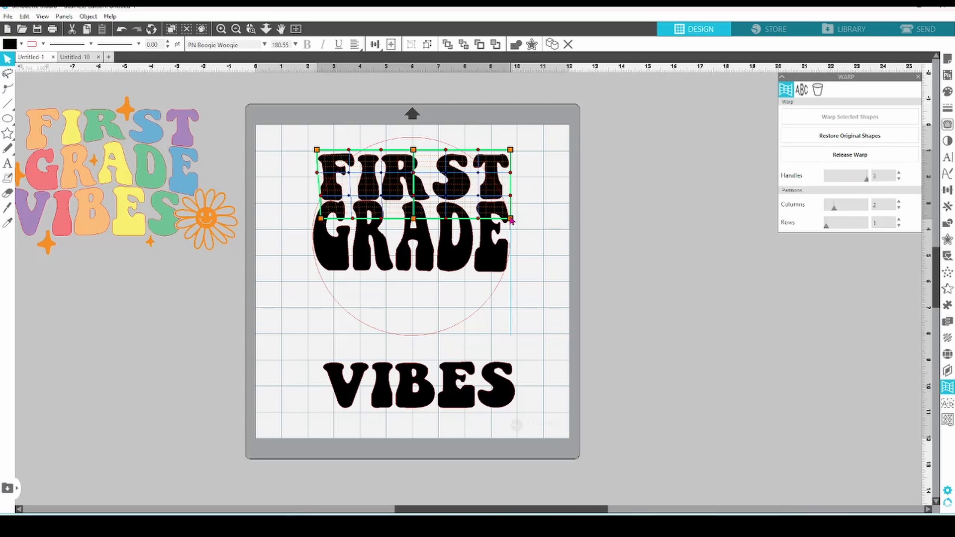
pyautogui.moveTo(510, 149); pyautogui.dragTo(484, 159)
pyautogui.moveTo(319, 151); pyautogui.dragTo(346, 158)
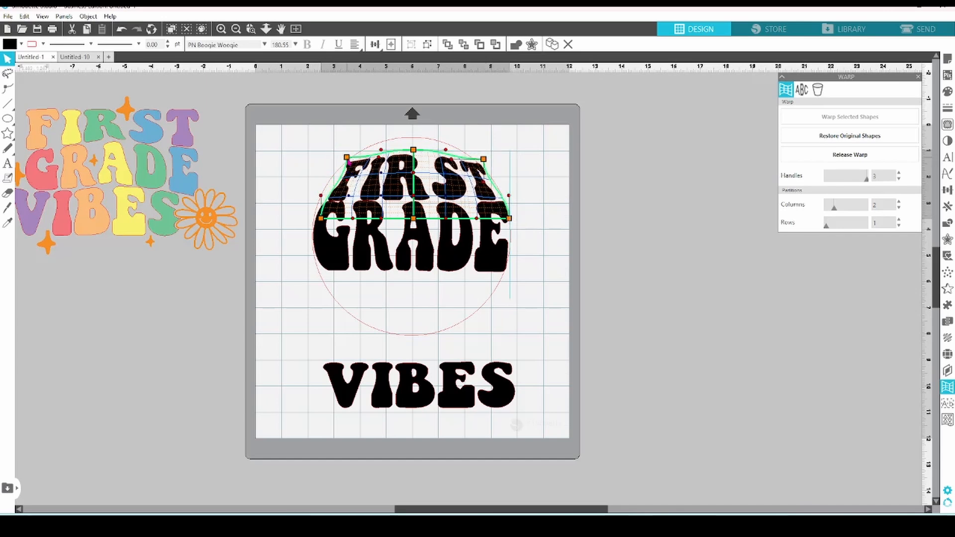
pyautogui.moveTo(413, 150); pyautogui.dragTo(382, 129)
pyautogui.moveTo(455, 162); pyautogui.dragTo(448, 136)
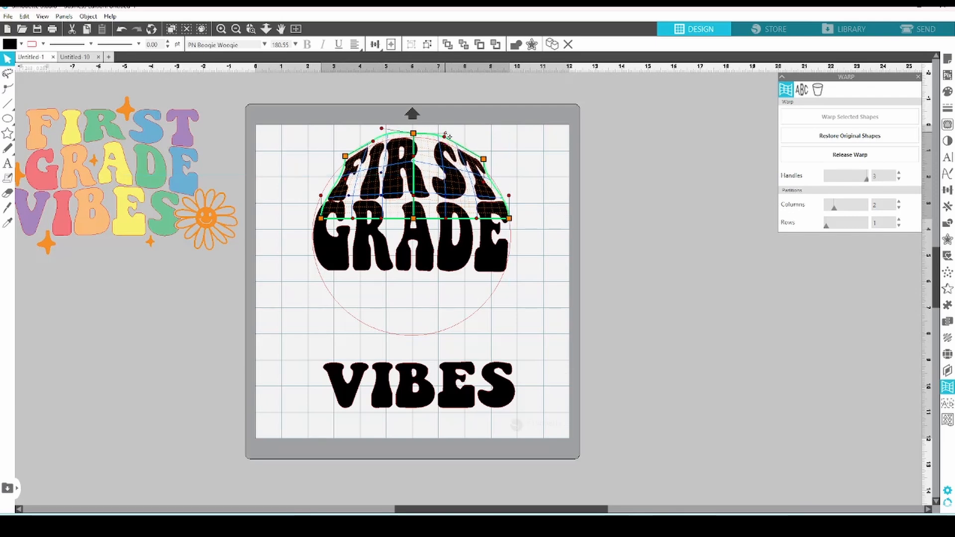
pyautogui.click(537, 186)
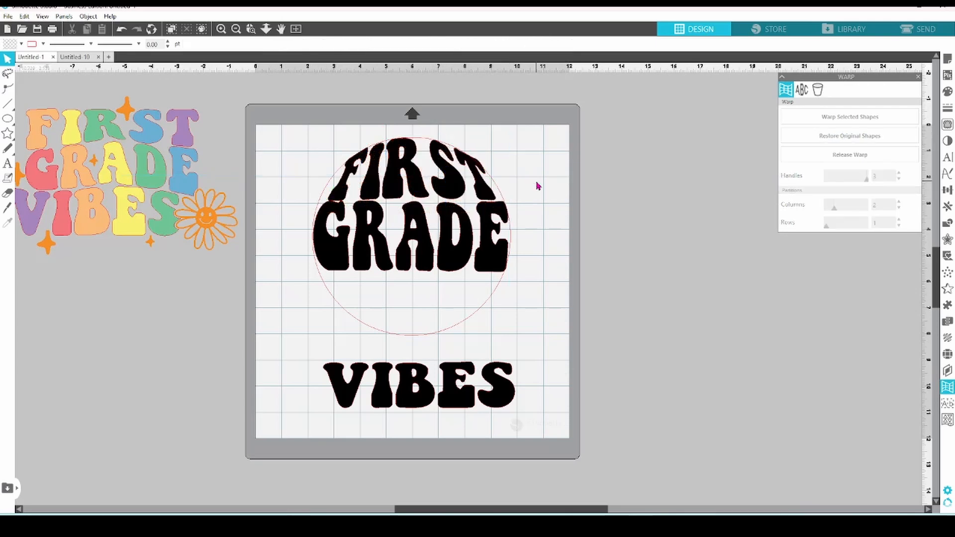
# Move VIBES up into the circle directly beneath GRADE.
pyautogui.moveTo(506, 398); pyautogui.dragTo(503, 311)
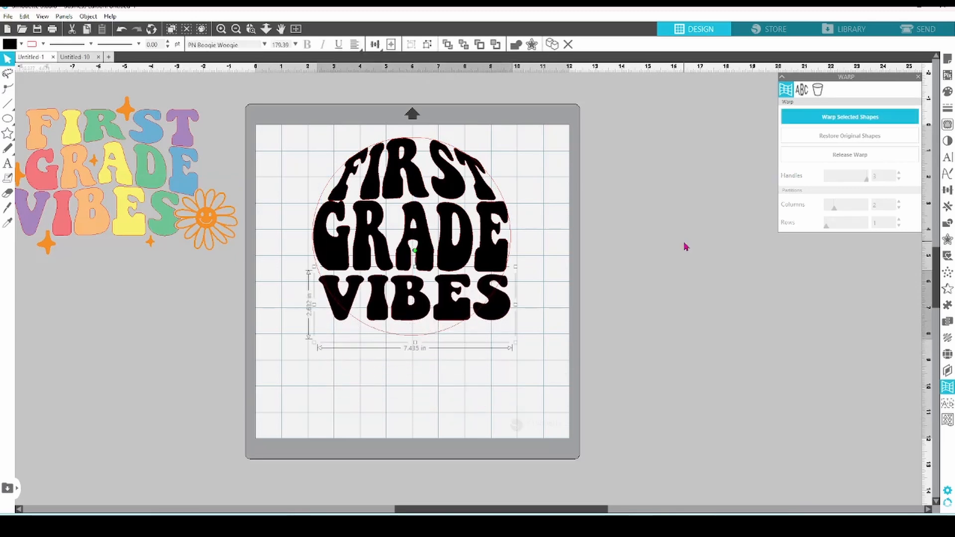
pyautogui.click(810, 118)
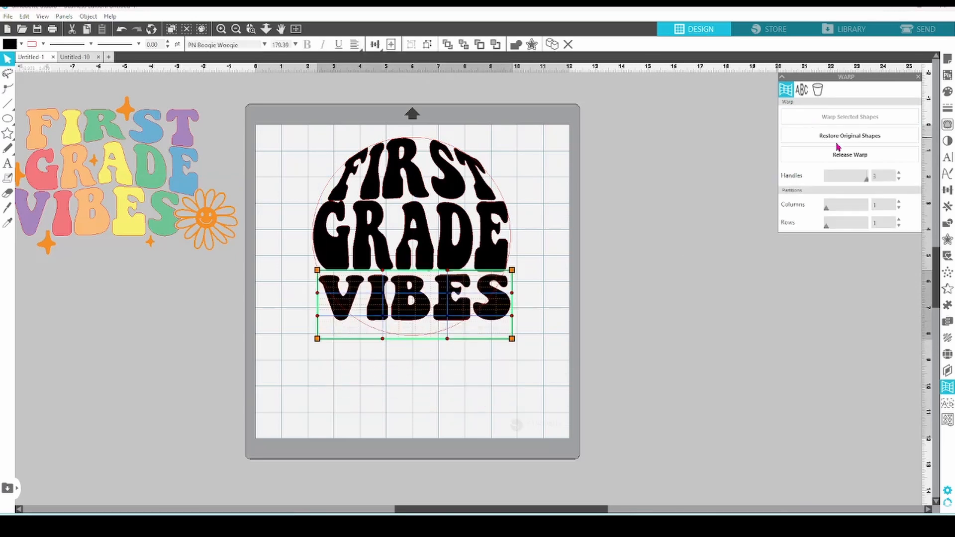
pyautogui.click(898, 201)
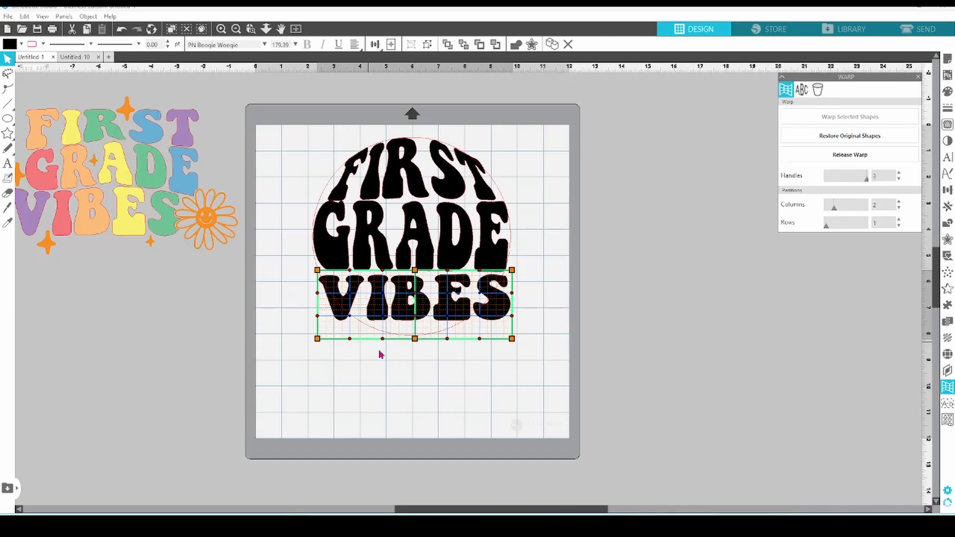
pyautogui.click(398, 363)
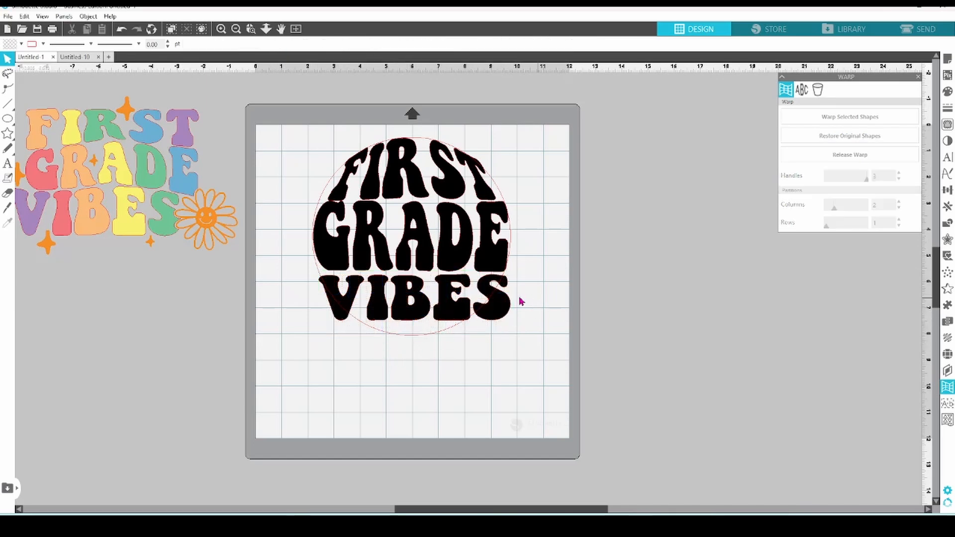
pyautogui.click(498, 304)
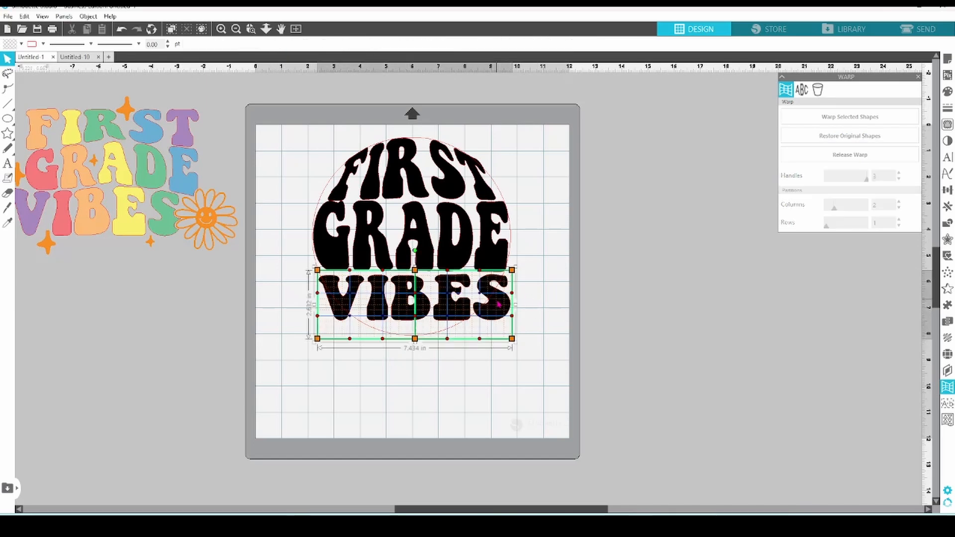
pyautogui.click(806, 141)
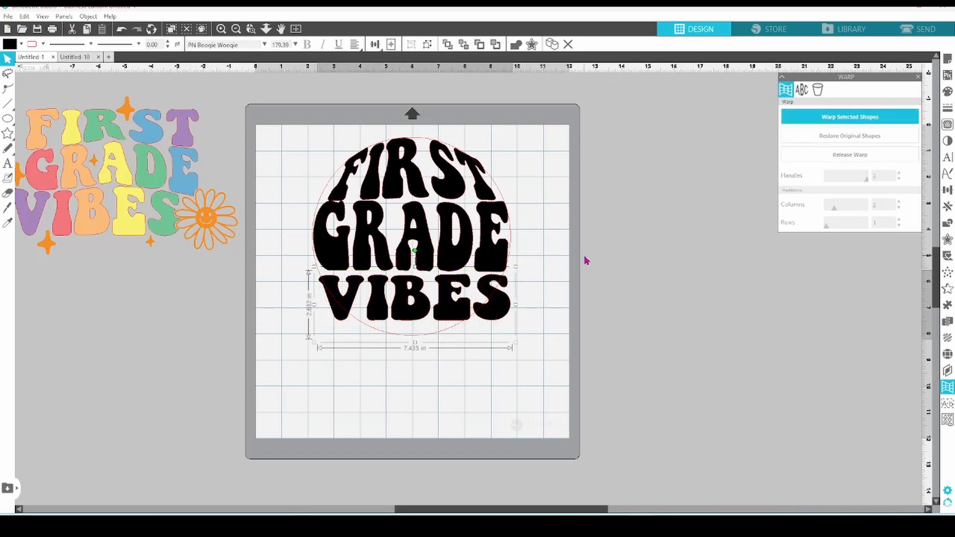
# Nudge VIBES slightly closer to GRADE and apply a warp with 2 columns to it.
pyautogui.moveTo(501, 312); pyautogui.dragTo(501, 310)
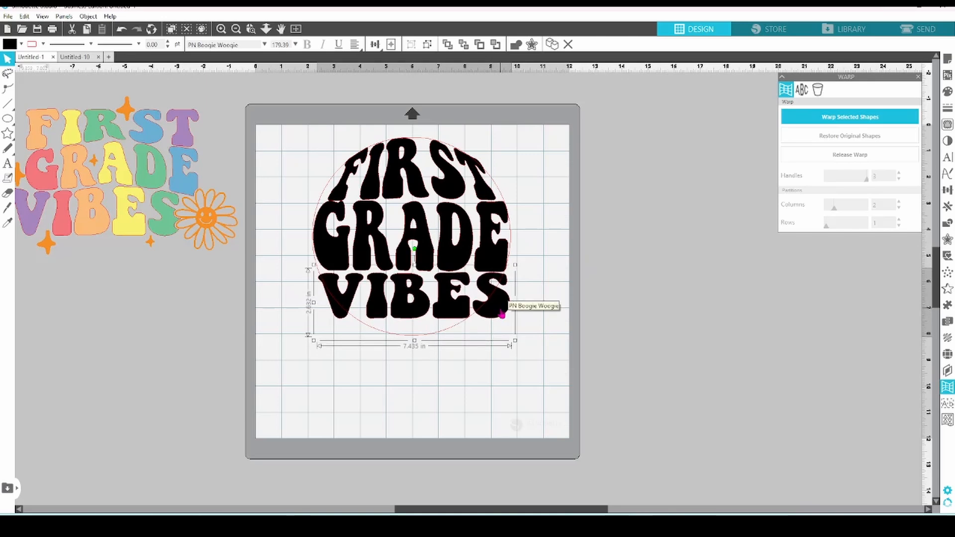
pyautogui.click(824, 118)
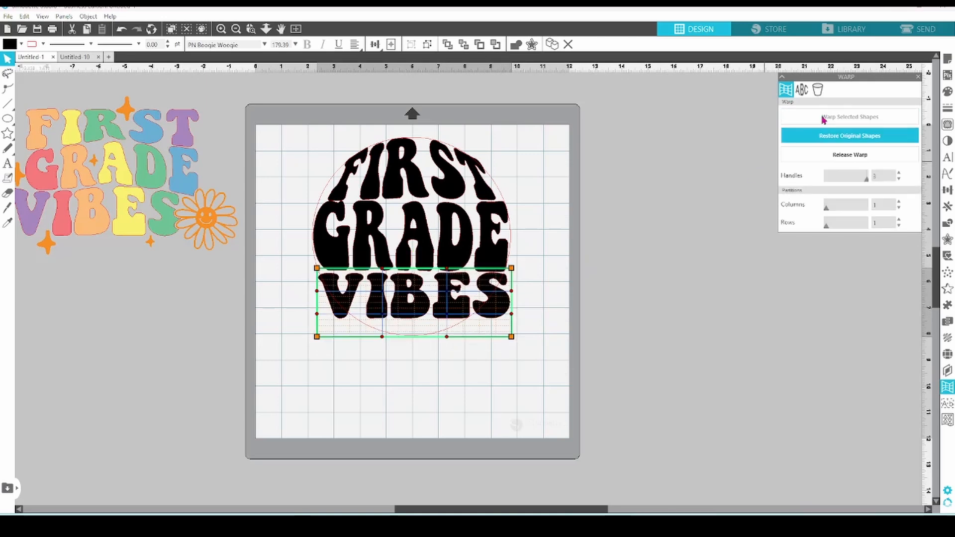
pyautogui.click(899, 202)
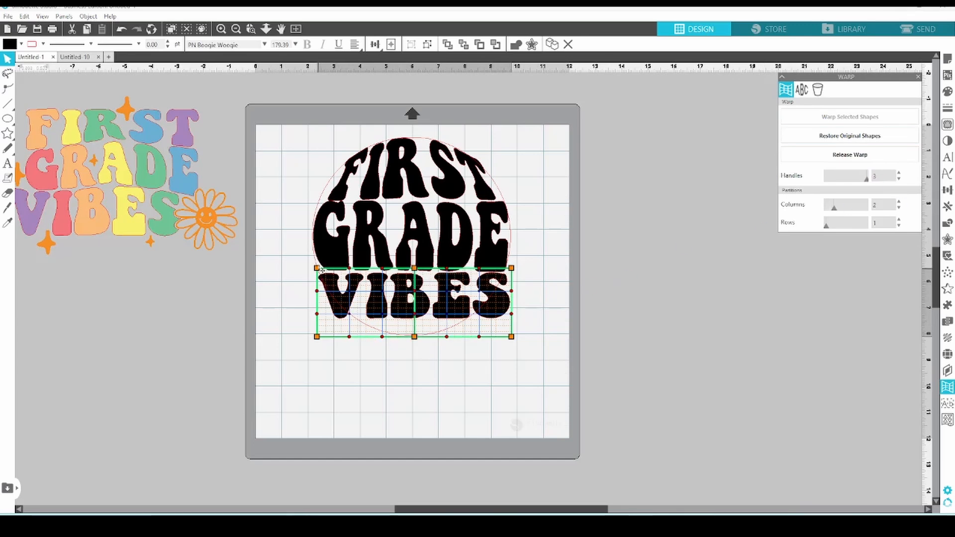
# Reshape VIBES's warp mesh by narrowing its lower corners and pulling the bottom middle down so the word fills the circle's lower arc.
pyautogui.moveTo(321, 270); pyautogui.dragTo(325, 268)
pyautogui.moveTo(507, 272); pyautogui.dragTo(506, 268)
pyautogui.moveTo(510, 338); pyautogui.dragTo(474, 341)
pyautogui.moveTo(415, 338)
pyautogui.mouseDown()
pyautogui.moveTo(417, 366)
pyautogui.moveTo(417, 356)
pyautogui.mouseUp()
pyautogui.moveTo(318, 338); pyautogui.dragTo(358, 380)
pyautogui.moveTo(438, 334); pyautogui.dragTo(443, 378)
pyautogui.click(450, 363)
pyautogui.click(449, 359)
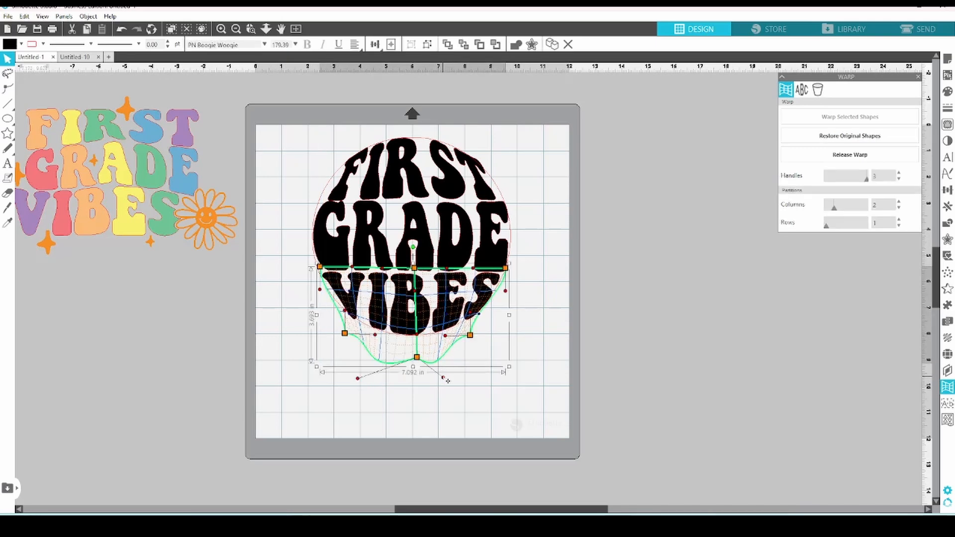
pyautogui.click(536, 353)
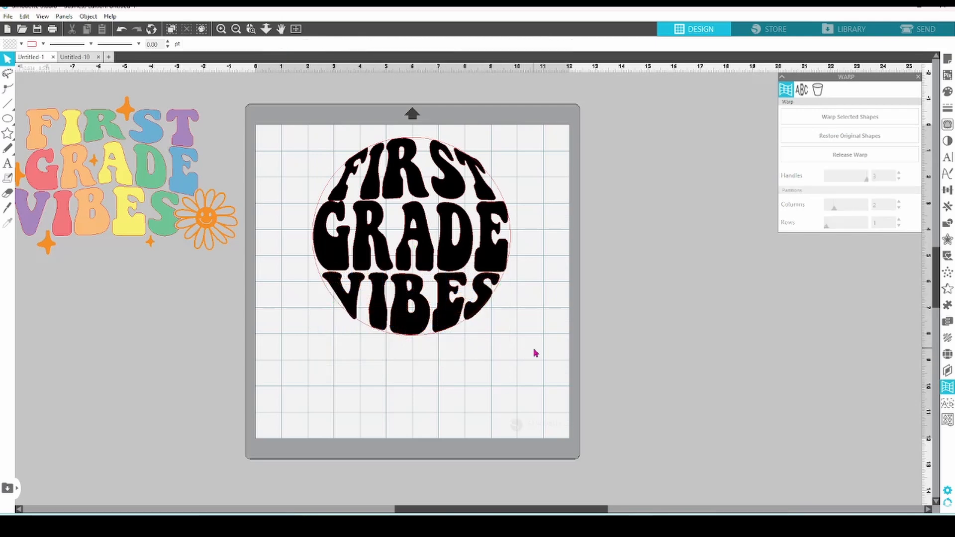
# Fine-tune FIRST's warp by raising its lower-left corner slightly and adjusting the upper-right corner and curve to follow the circle.
pyautogui.click(371, 195)
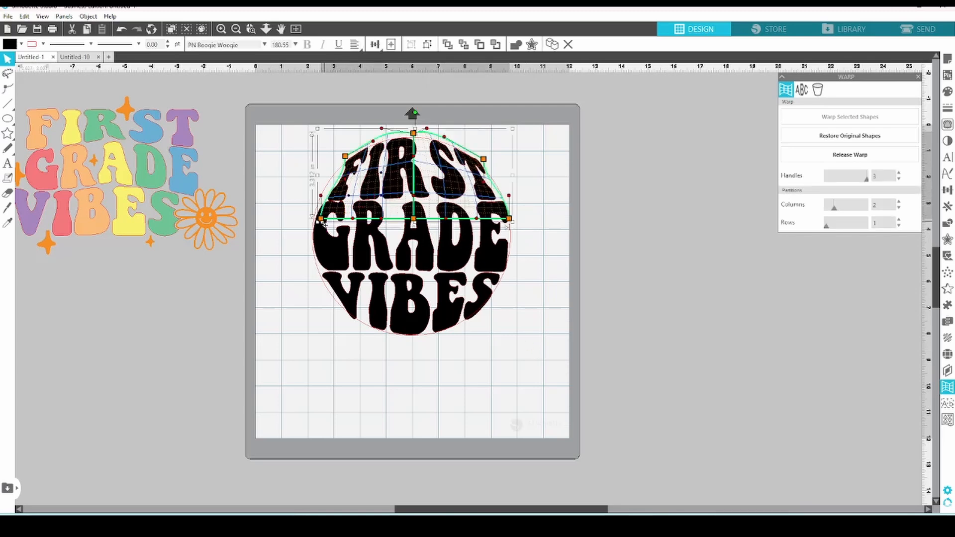
pyautogui.moveTo(321, 219); pyautogui.dragTo(320, 215)
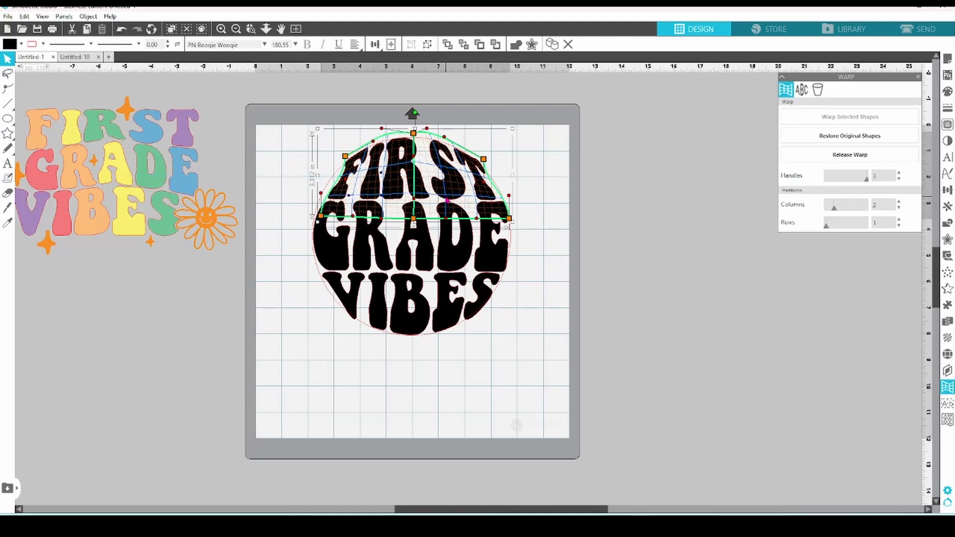
pyautogui.click(512, 320)
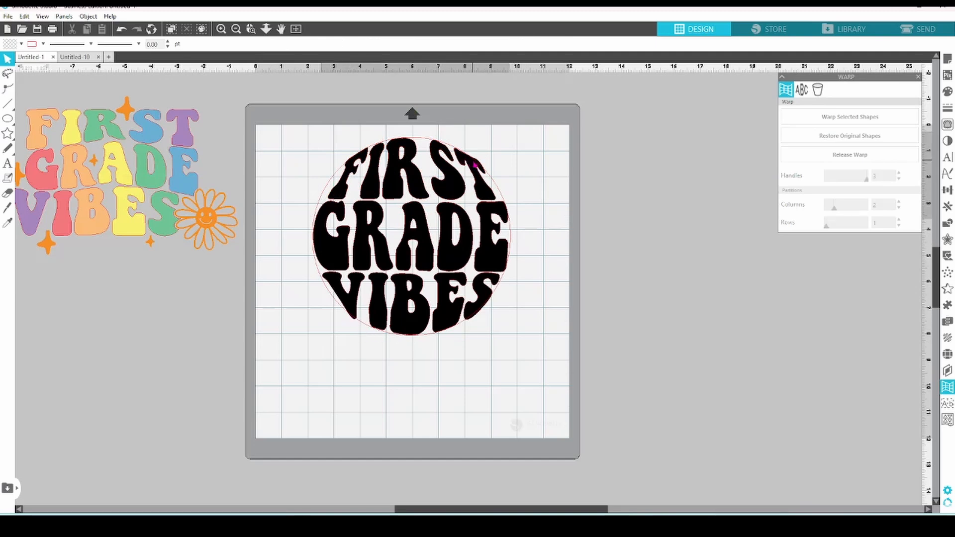
pyautogui.click(475, 166)
pyautogui.moveTo(484, 160); pyautogui.dragTo(453, 136)
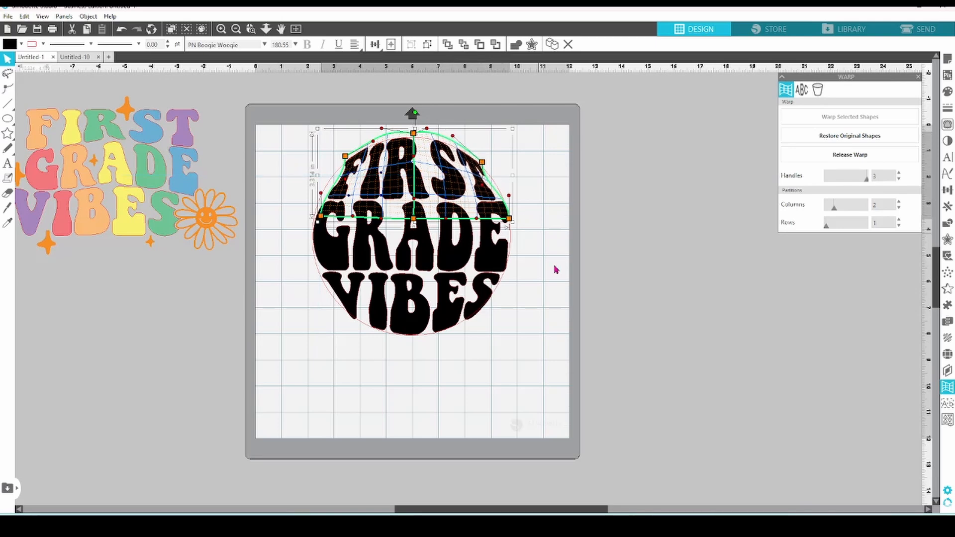
# Raise the lower-left corner of VIBES's warp slightly so the V stays within the circle.
pyautogui.click(373, 337)
pyautogui.moveTo(347, 336)
pyautogui.mouseDown()
pyautogui.moveTo(343, 308)
pyautogui.moveTo(330, 304)
pyautogui.moveTo(348, 328)
pyautogui.mouseUp()
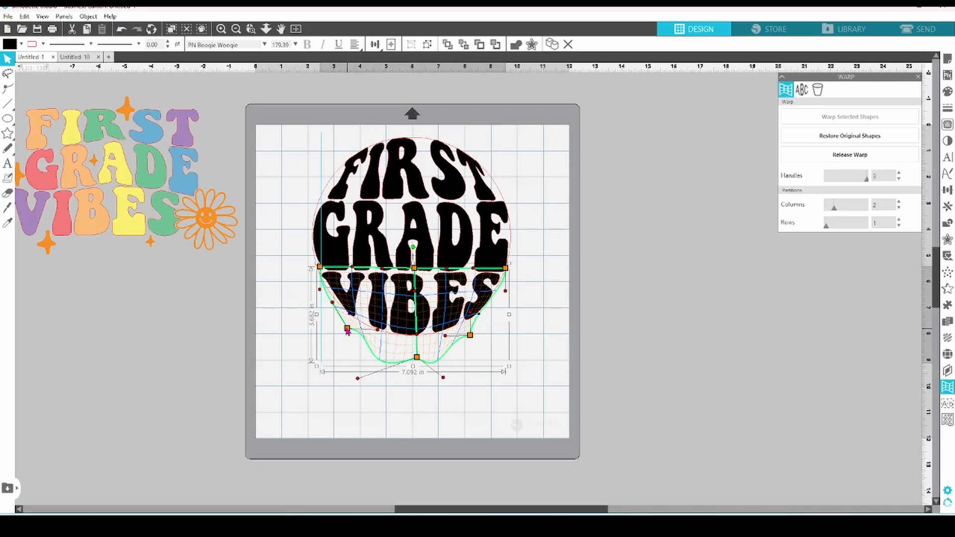
pyautogui.click(490, 403)
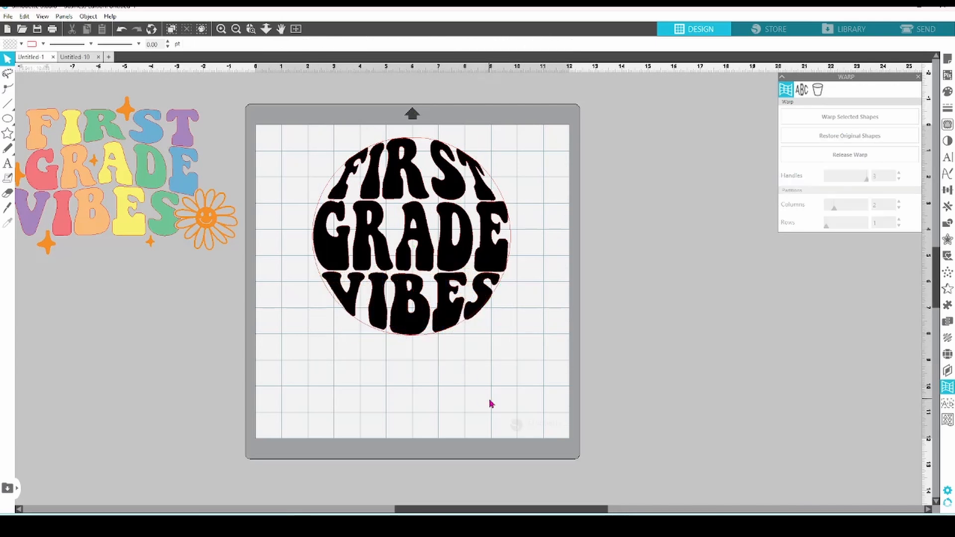
# Move the guide circle away from the words and delete it.
pyautogui.click(500, 288)
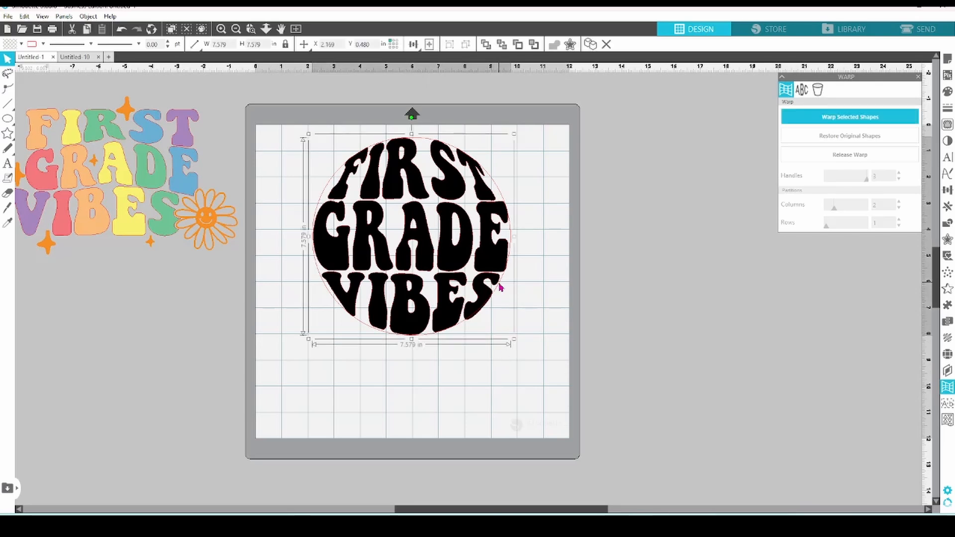
pyautogui.moveTo(500, 287); pyautogui.dragTo(685, 301)
pyautogui.rightClick(685, 300)
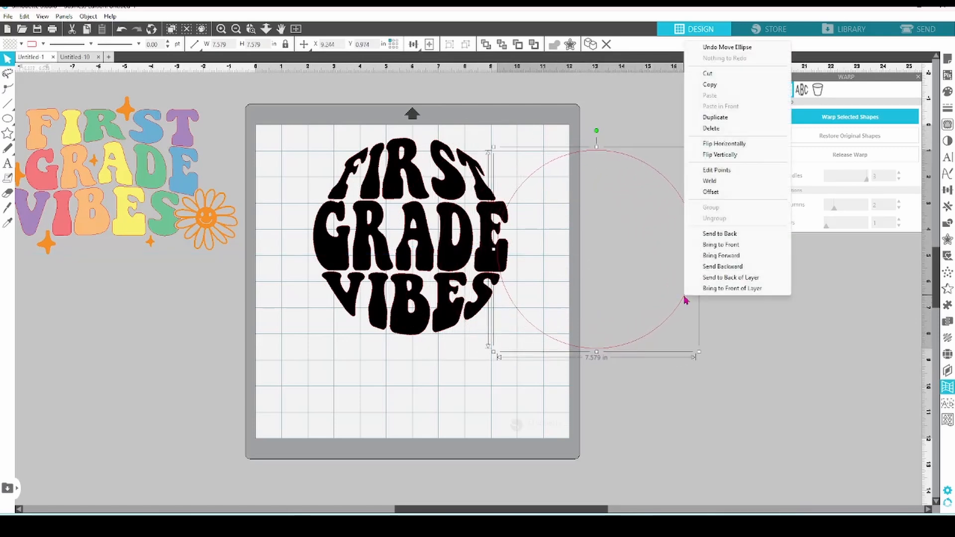
pyautogui.click(712, 129)
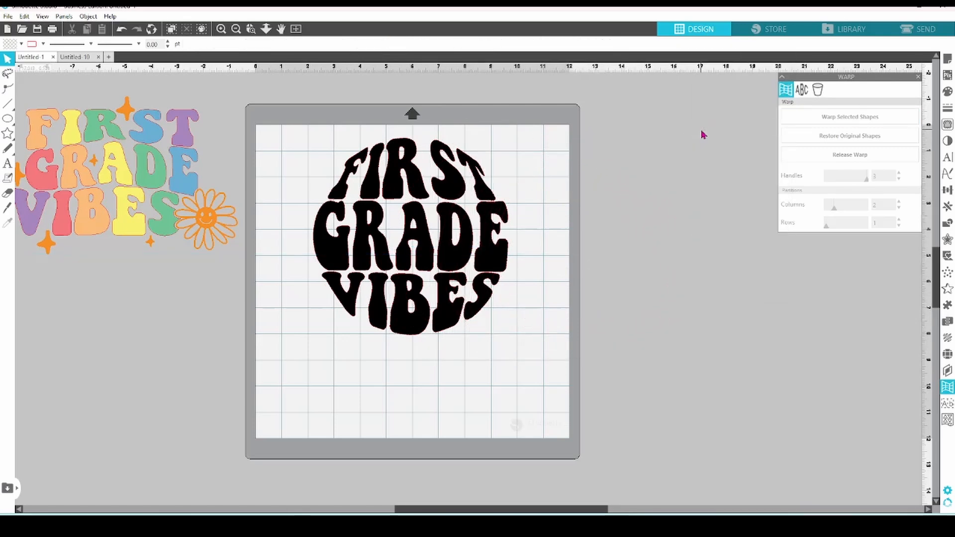
# Release the warp on FIRST, GRADE and VIBES so each becomes ordinary letter shapes.
pyautogui.click(484, 199)
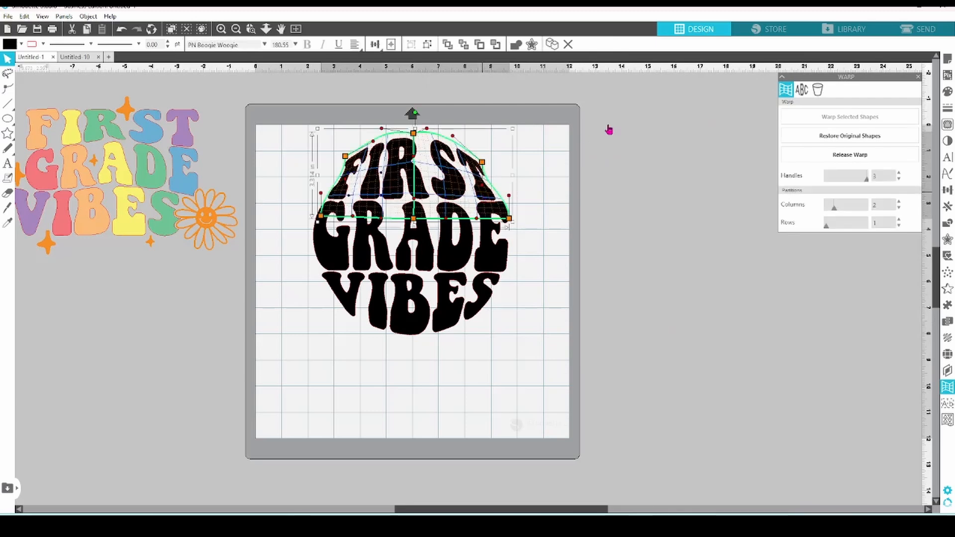
pyautogui.click(850, 155)
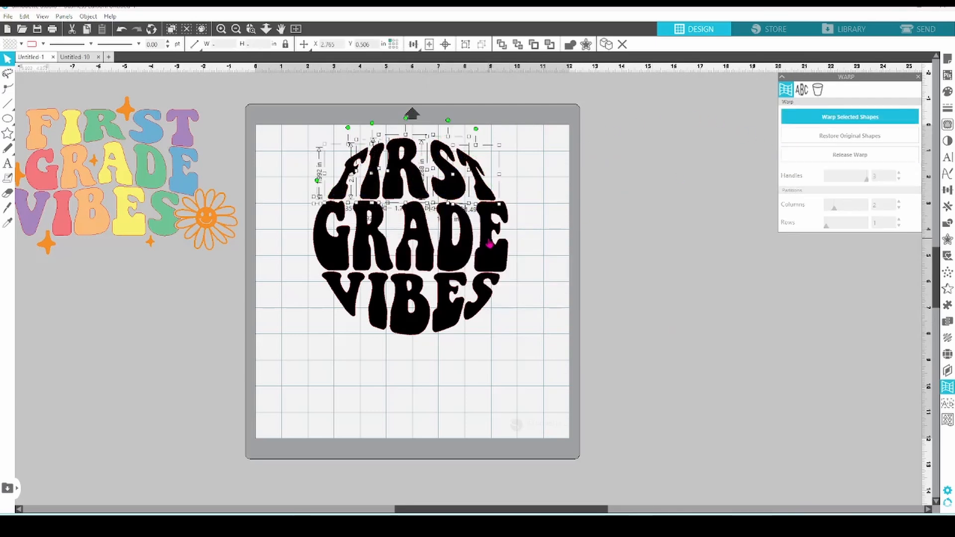
pyautogui.click(489, 245)
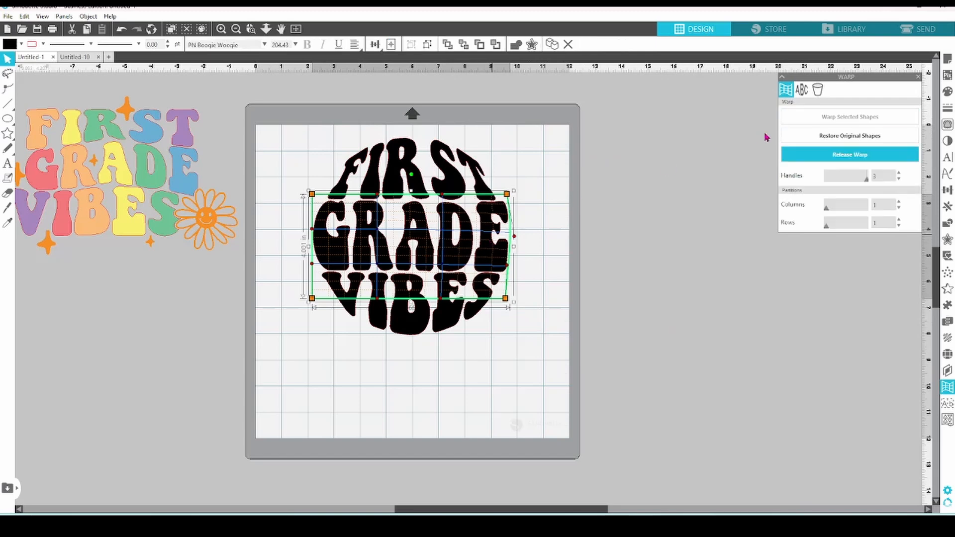
pyautogui.click(821, 156)
pyautogui.click(478, 308)
pyautogui.click(816, 154)
pyautogui.click(549, 282)
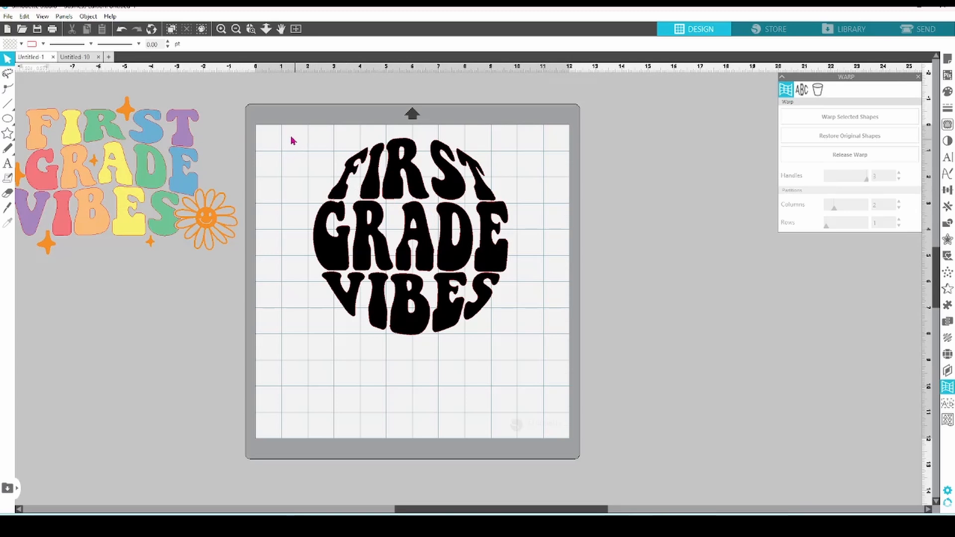
# Group all the letters of the circular FIRST GRADE VIBES design into one object.
pyautogui.moveTo(290, 136); pyautogui.dragTo(531, 360)
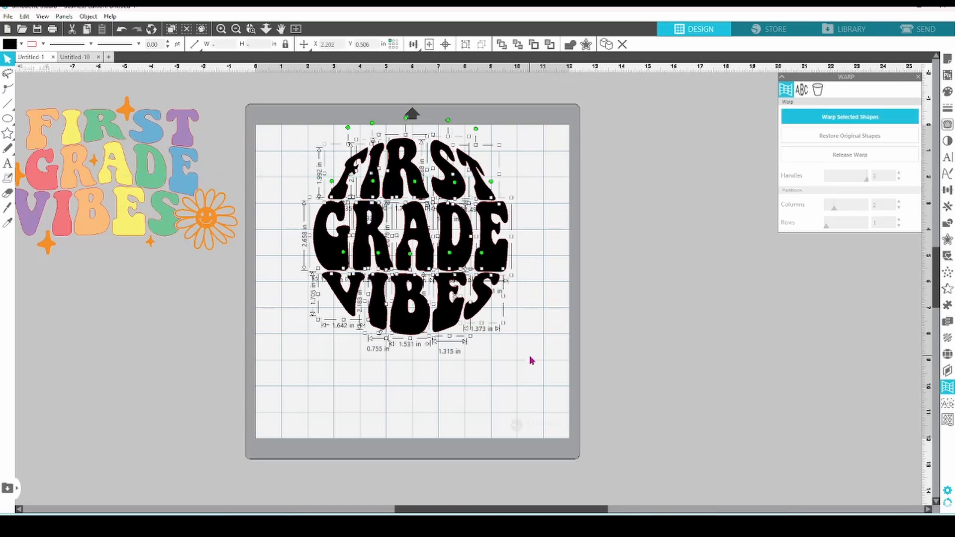
pyautogui.rightClick(482, 308)
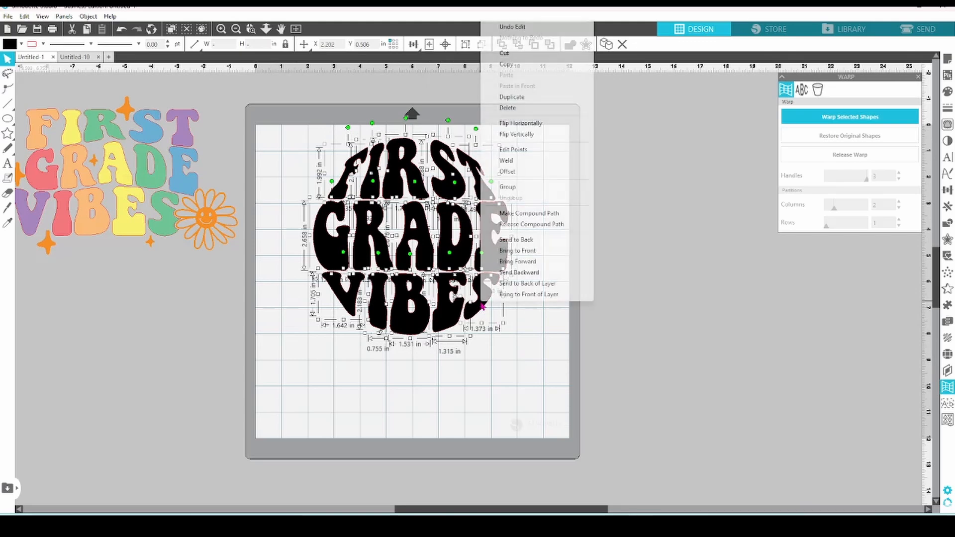
pyautogui.click(507, 187)
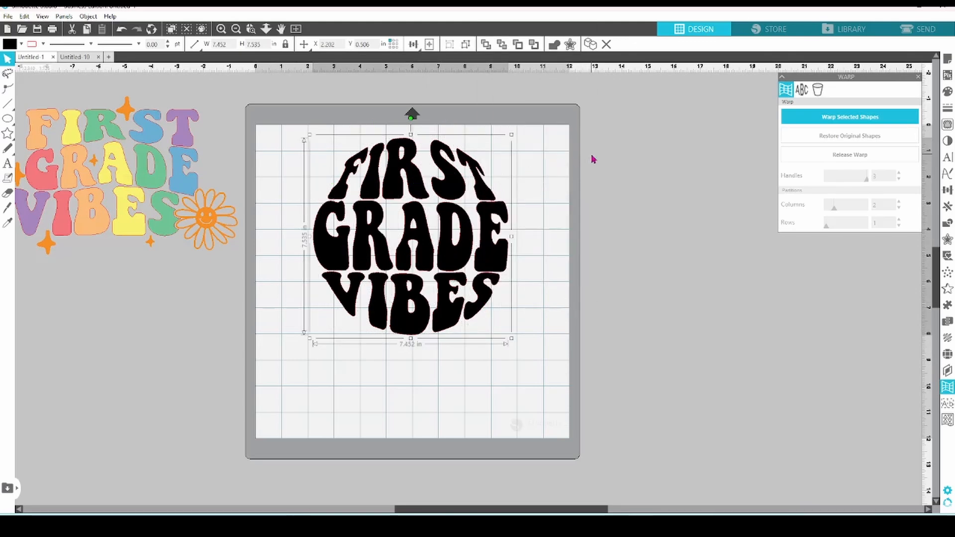
# Move the circular design slightly down the mat and start a conical warp on it, with the whole cup template in view.
pyautogui.click(818, 91)
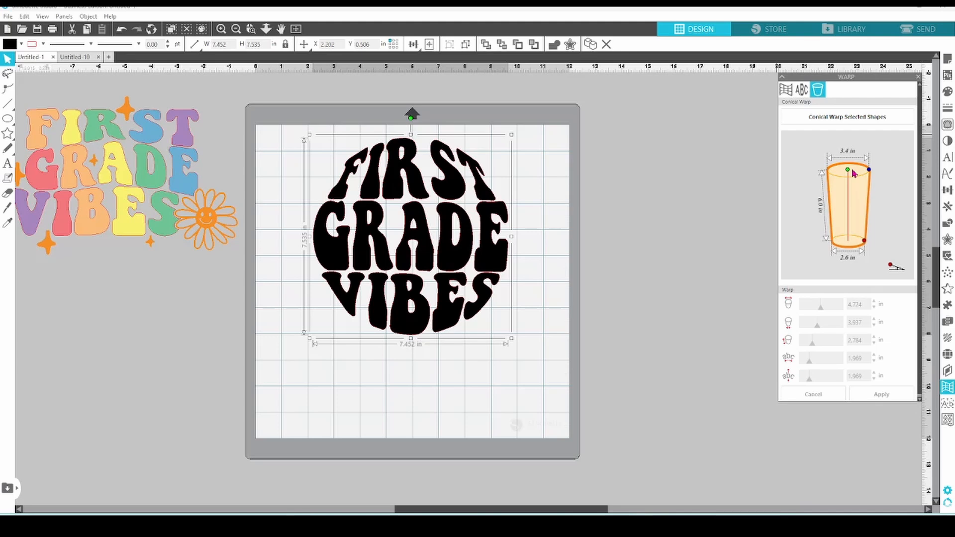
pyautogui.moveTo(497, 272); pyautogui.dragTo(500, 293)
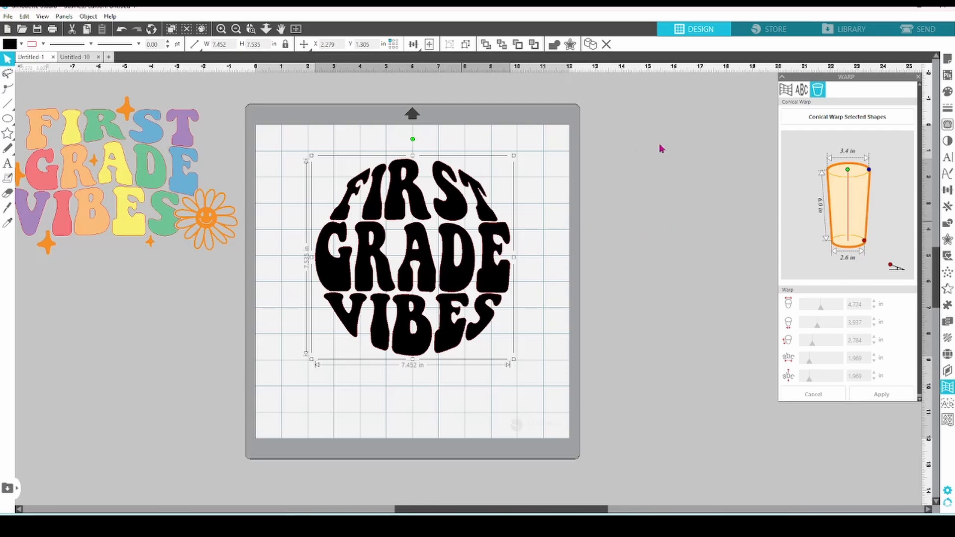
pyautogui.click(816, 119)
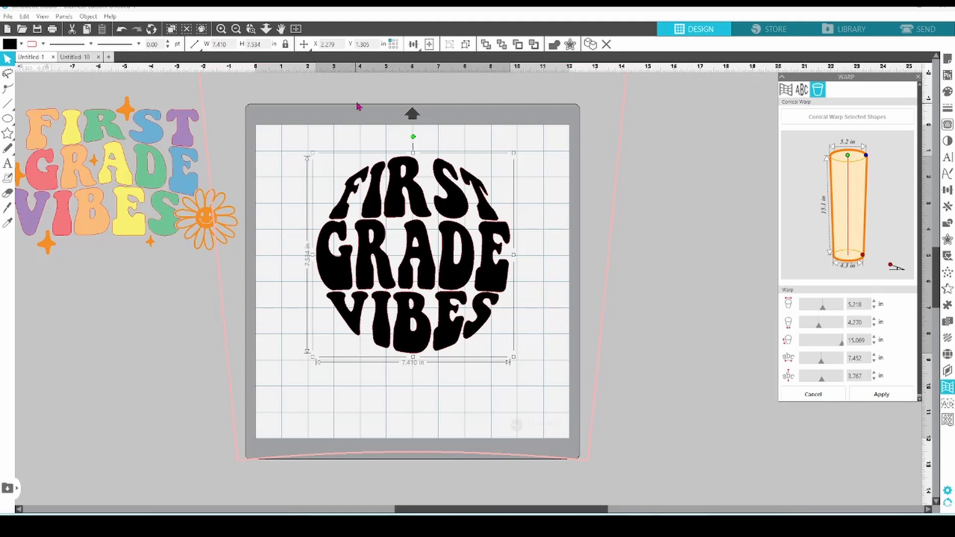
pyautogui.click(237, 33)
pyautogui.moveTo(239, 200); pyautogui.dragTo(145, 211)
pyautogui.click(433, 263)
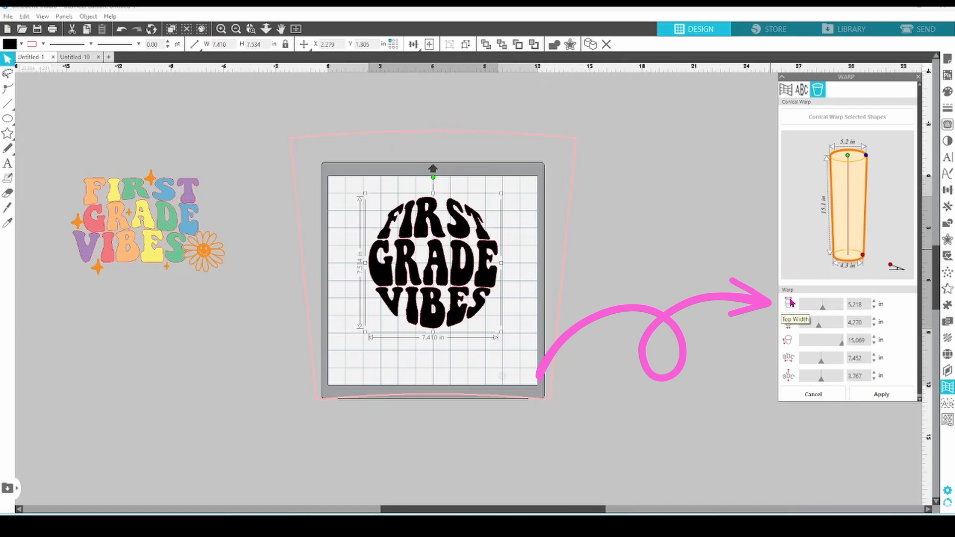
# Set the conical warp's cup dimensions to 3.5 in top width, 2.5 in bottom width and 7 in side height.
pyautogui.doubleClick(865, 304)
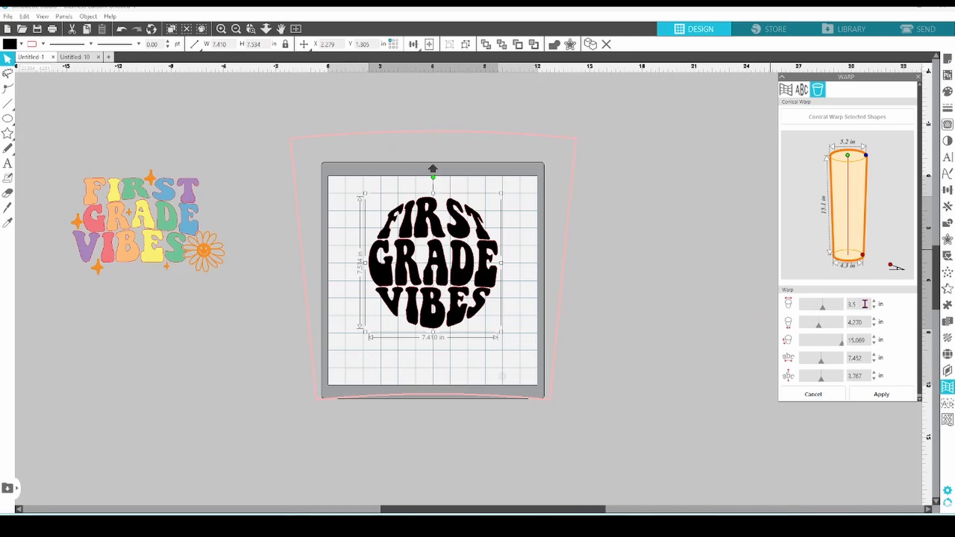
pyautogui.press('Return')
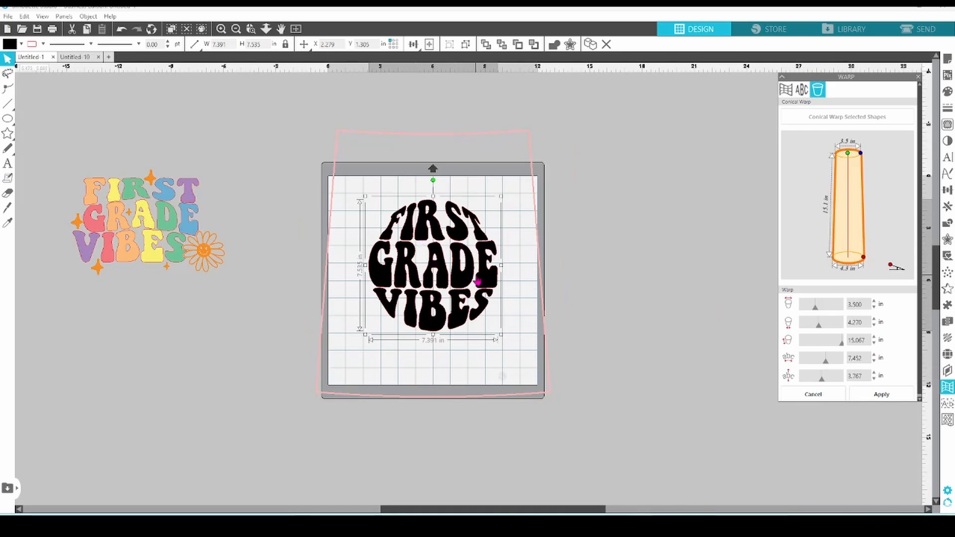
pyautogui.doubleClick(866, 321)
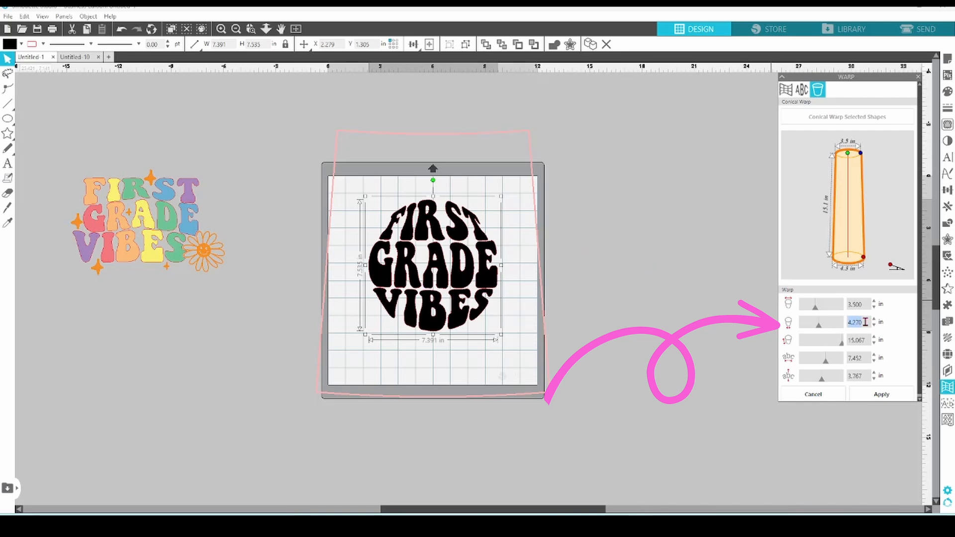
pyautogui.write('2.5')
pyautogui.press('Return')
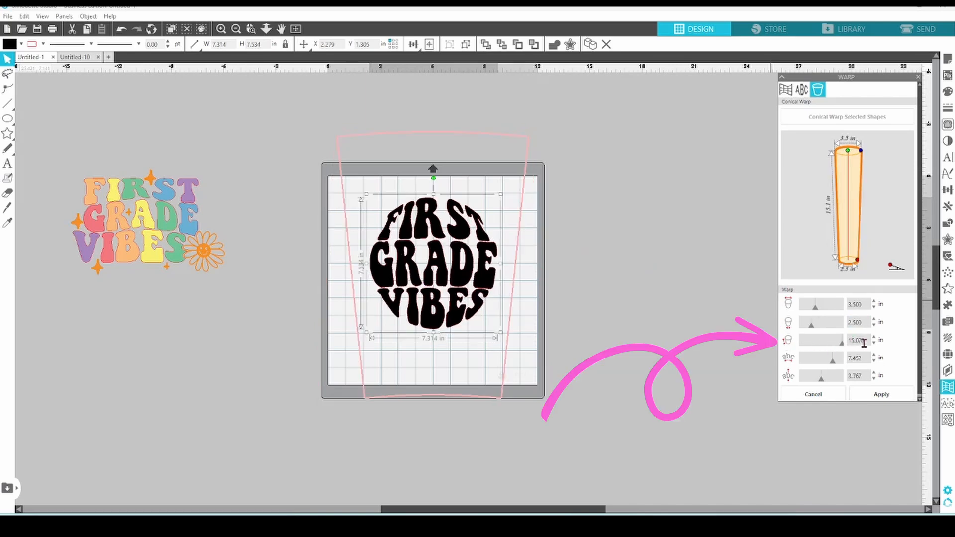
pyautogui.doubleClick(866, 342)
pyautogui.write('7')
pyautogui.press('Return')
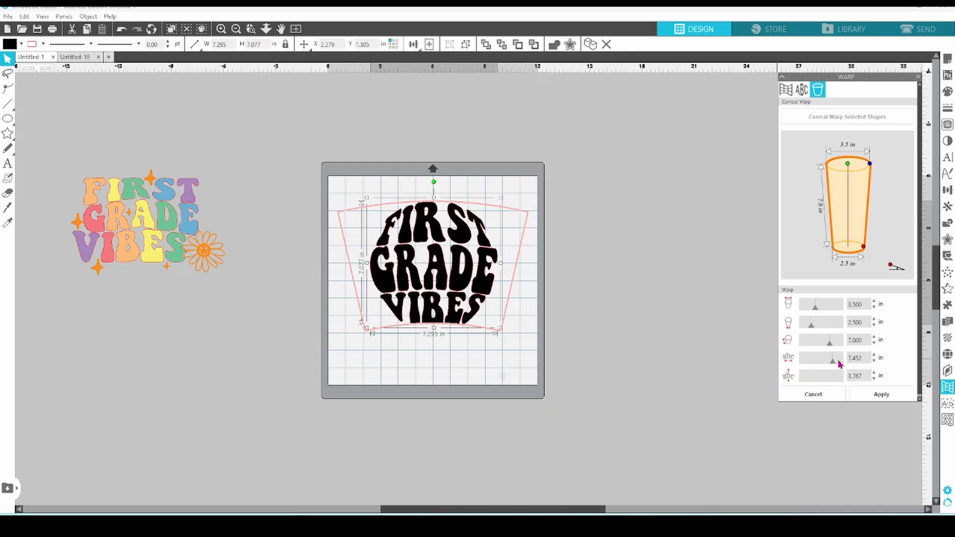
# Reduce the design width to about 3.57 in, set its vertical position to about 1.33 in, and apply the conical warp.
pyautogui.moveTo(833, 365); pyautogui.dragTo(817, 371)
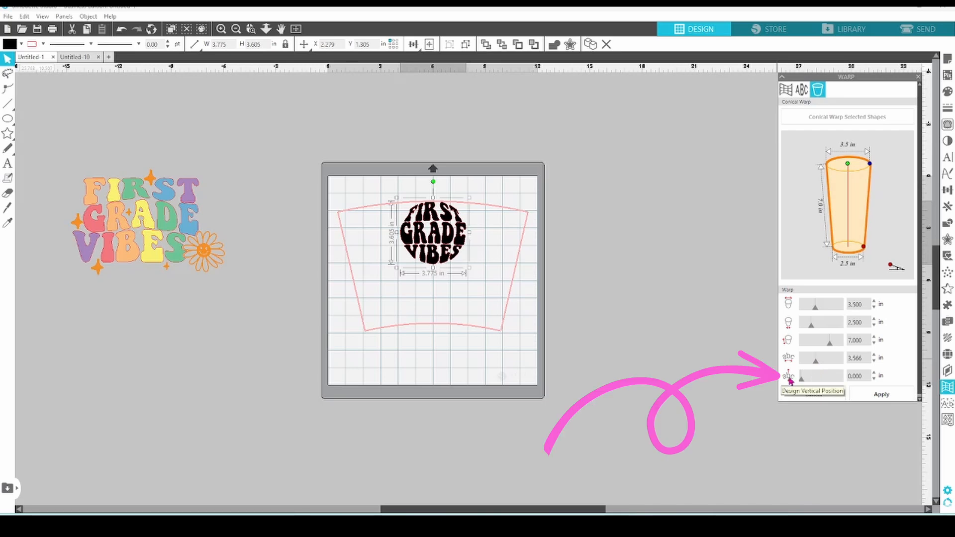
pyautogui.moveTo(800, 379); pyautogui.dragTo(818, 383)
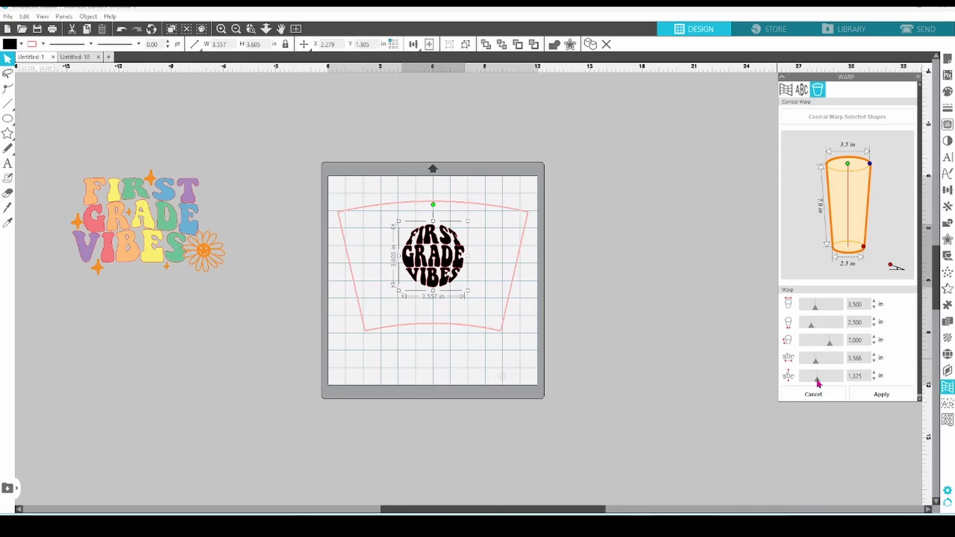
pyautogui.click(862, 396)
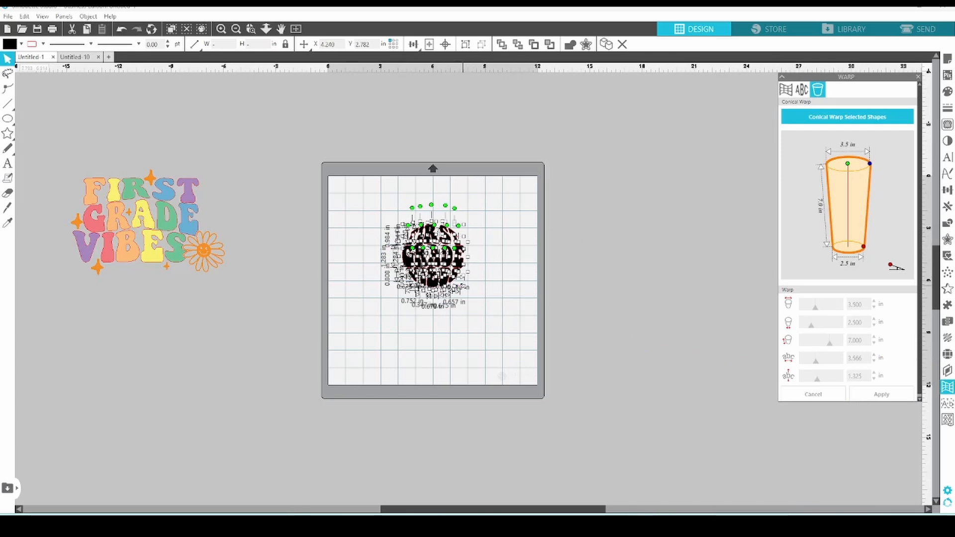
# Group the conically warped letters and move them off the mat beneath the multicoloured design.
pyautogui.rightClick(463, 287)
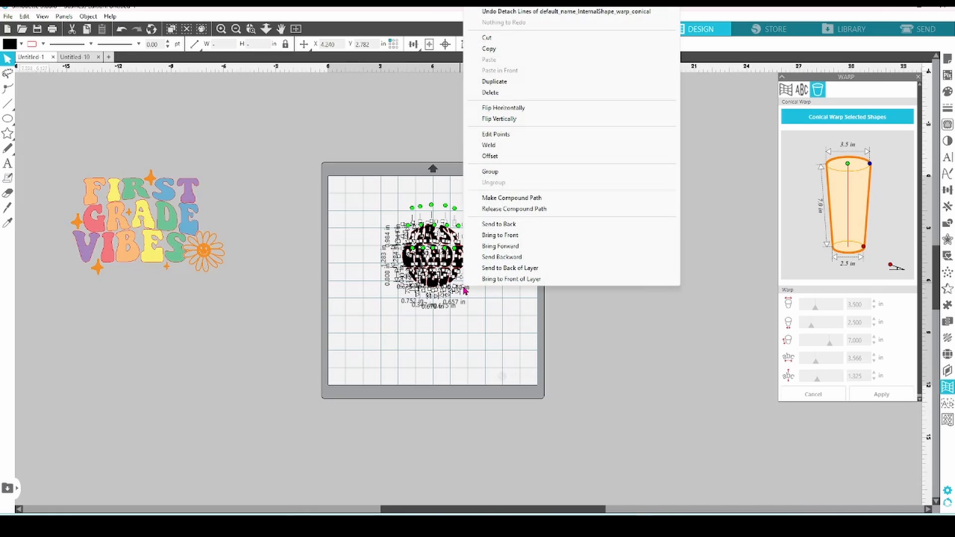
pyautogui.click(485, 172)
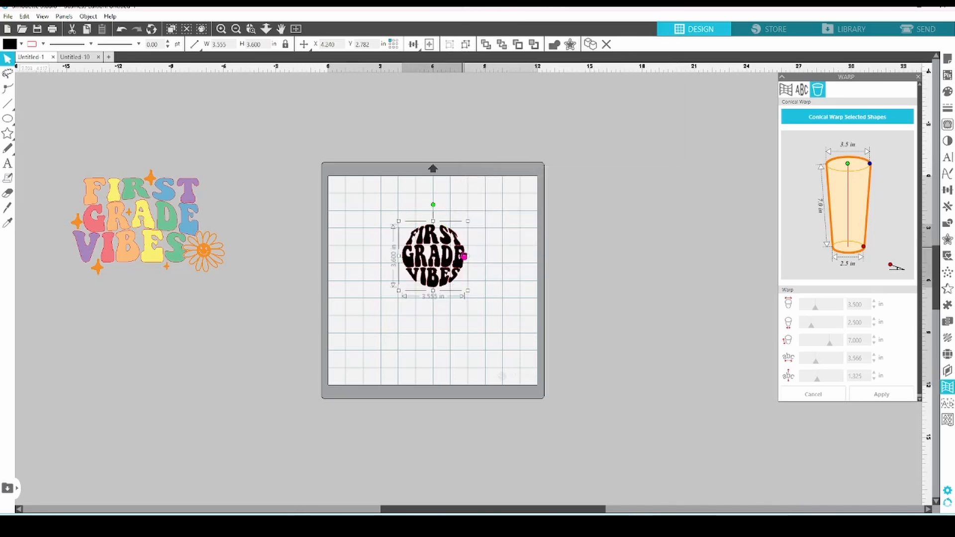
pyautogui.moveTo(464, 255); pyautogui.dragTo(187, 337)
# Add the text "BACK TO SCHOOL" to the empty mat and select it as an object.
pyautogui.click(8, 164)
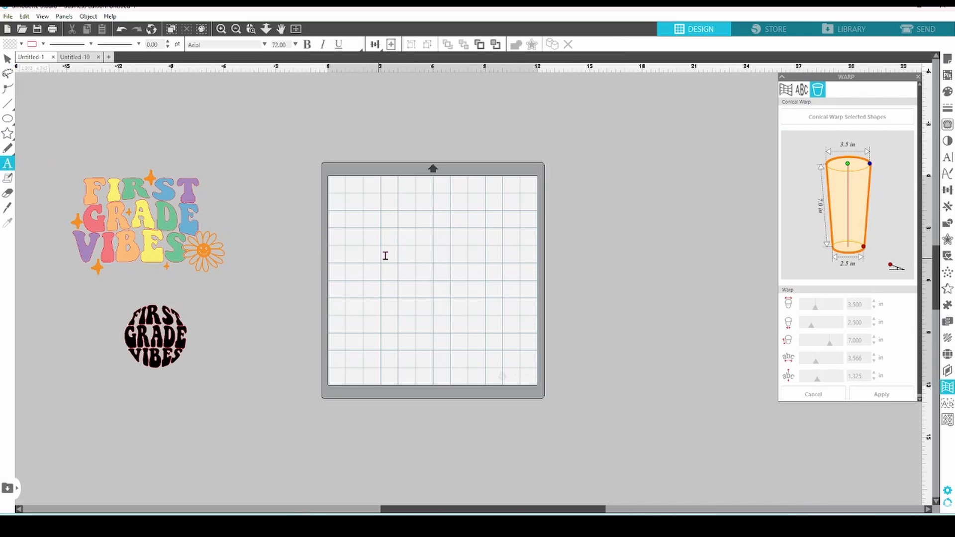
pyautogui.click(395, 239)
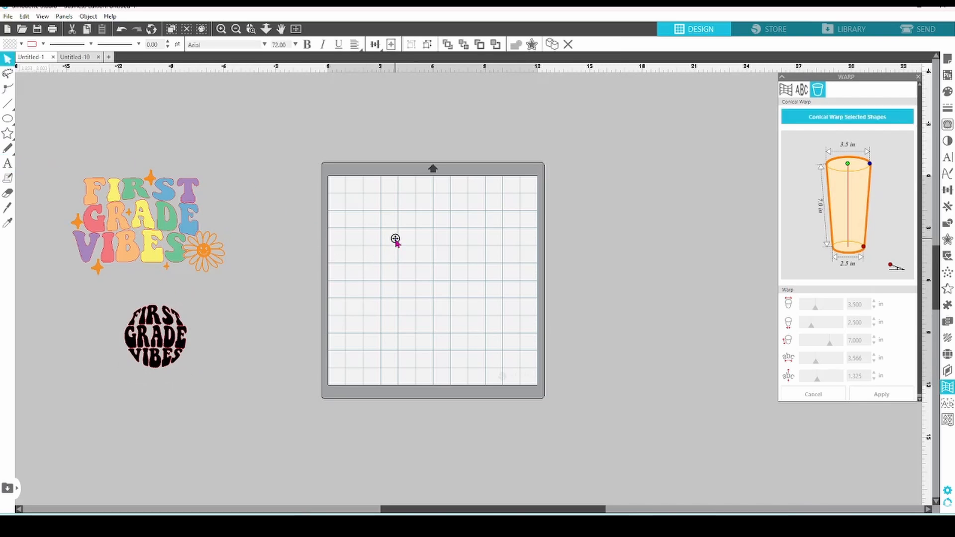
pyautogui.write('bA')
pyautogui.press('BackSpace')
pyautogui.press('BackSpace')
pyautogui.write('BACK TO ')
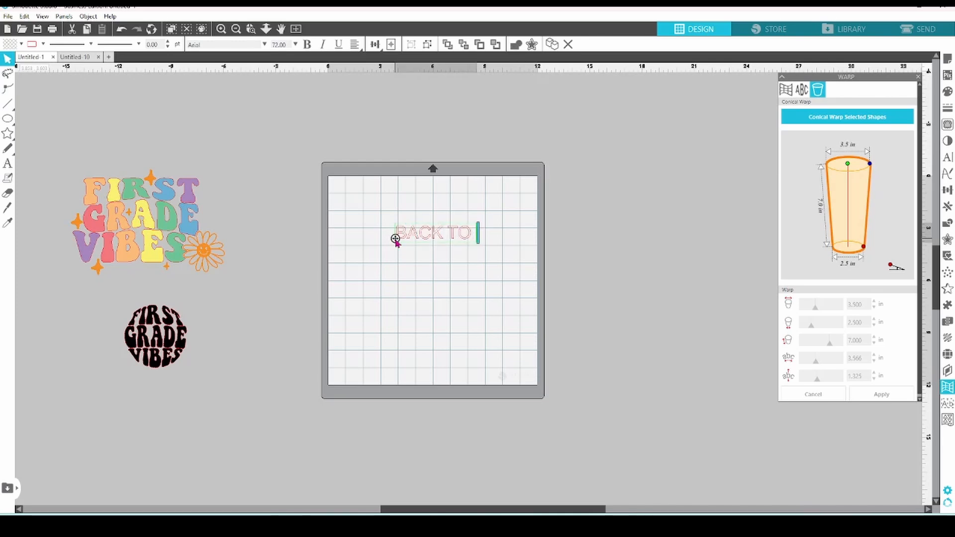
pyautogui.write('SCHOOL')
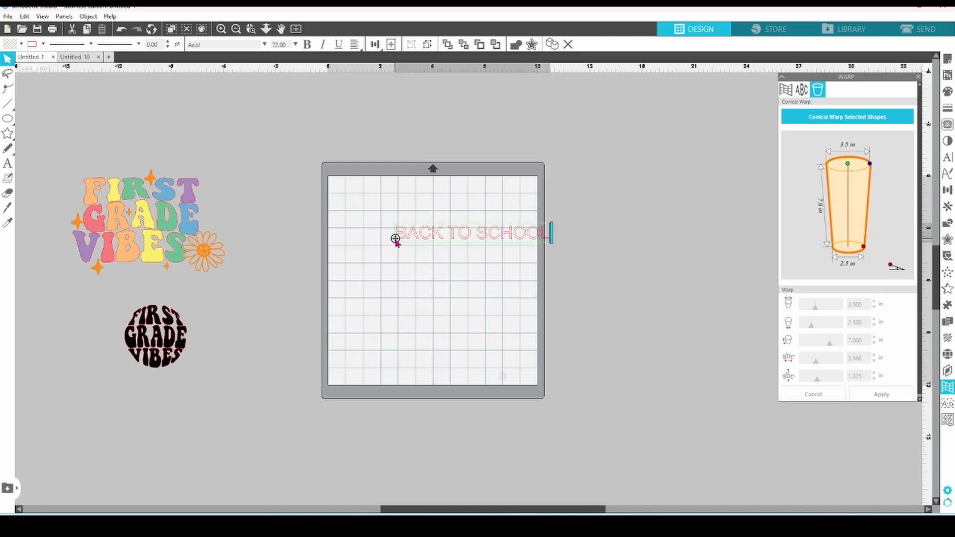
pyautogui.click(411, 253)
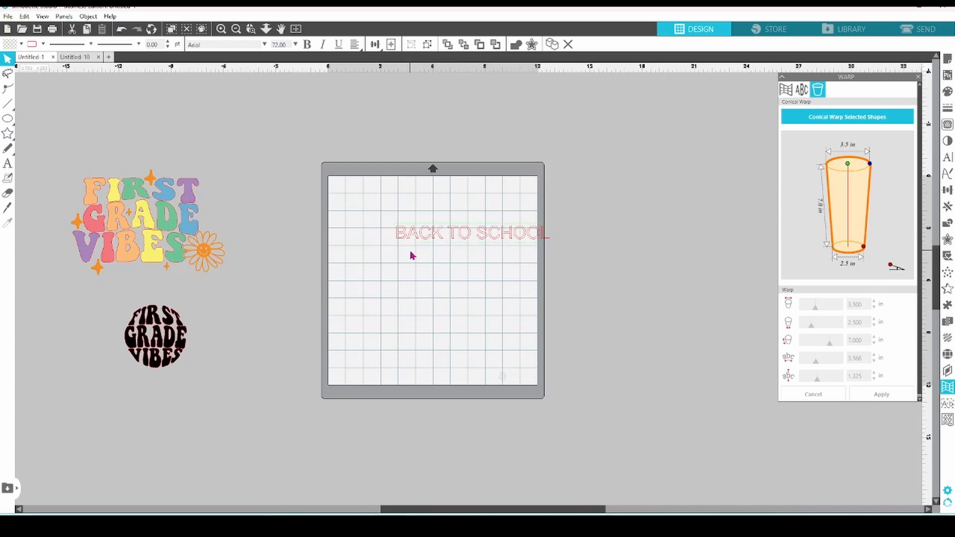
pyautogui.click(413, 243)
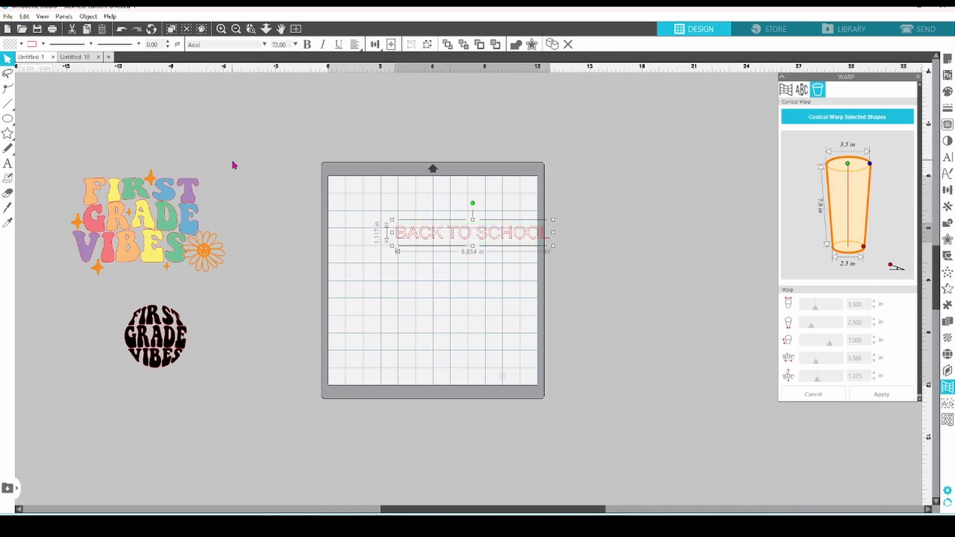
# Format BACK TO SCHOOL with a black fill and the Rodeo font, and enlarge it to about 9.7 in wide within the mat.
pyautogui.click(21, 45)
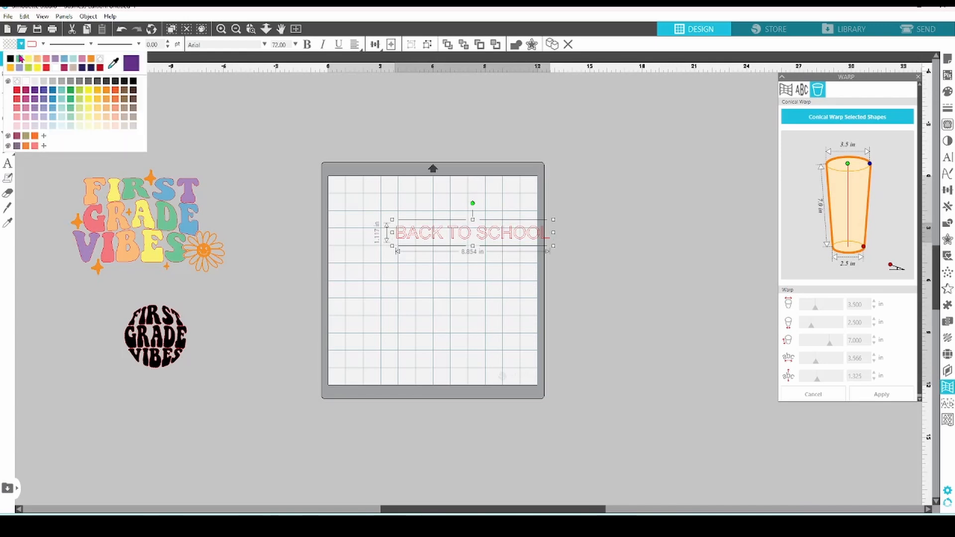
pyautogui.click(10, 59)
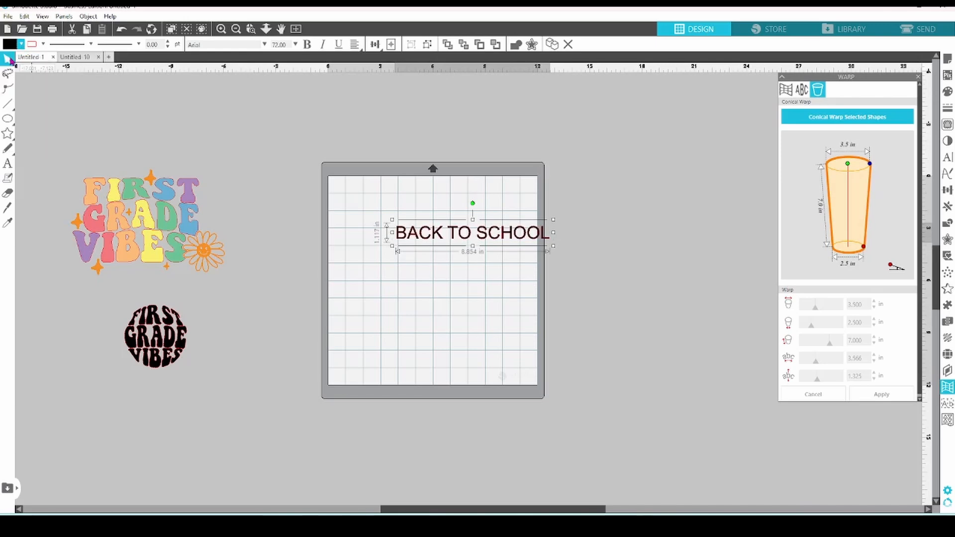
pyautogui.click(948, 157)
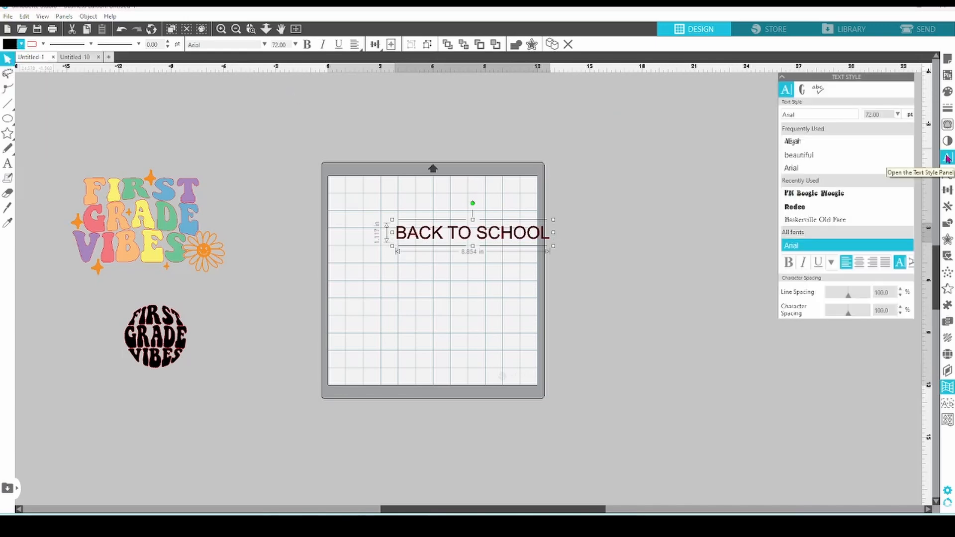
pyautogui.click(855, 209)
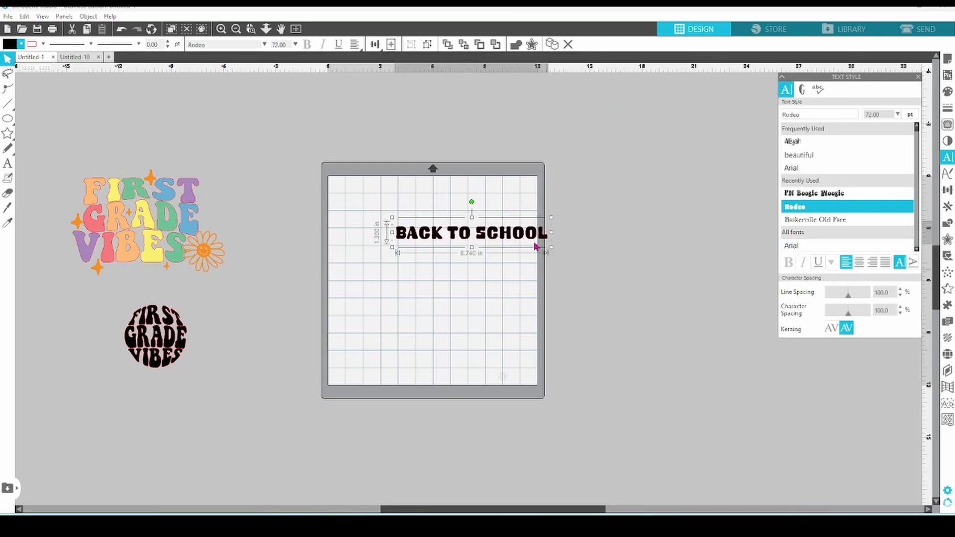
pyautogui.moveTo(529, 241)
pyautogui.mouseDown()
pyautogui.moveTo(505, 251)
pyautogui.moveTo(532, 277)
pyautogui.moveTo(518, 247)
pyautogui.mouseUp()
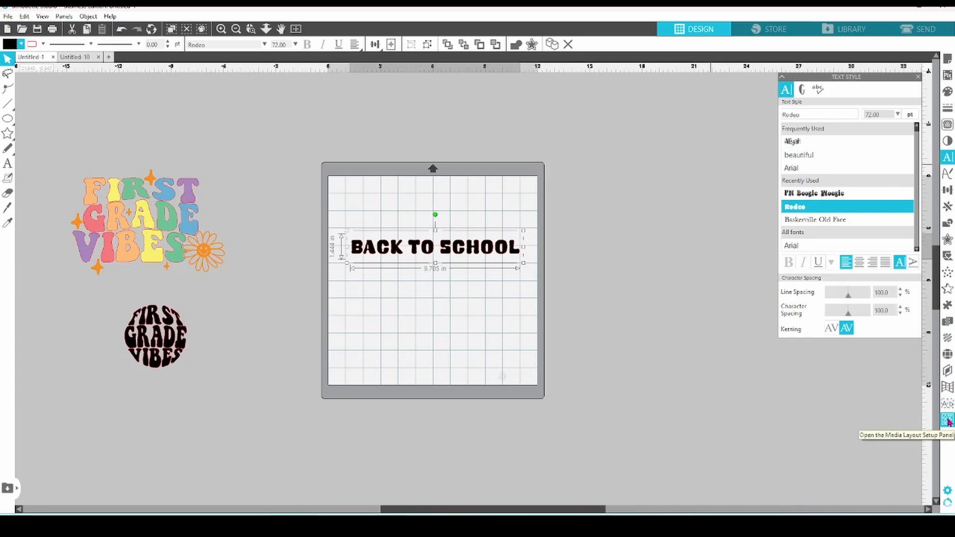
# Apply the warp template that tapers from left to right to BACK TO SCHOOL and raise its upper-left corner to strengthen the taper.
pyautogui.click(948, 387)
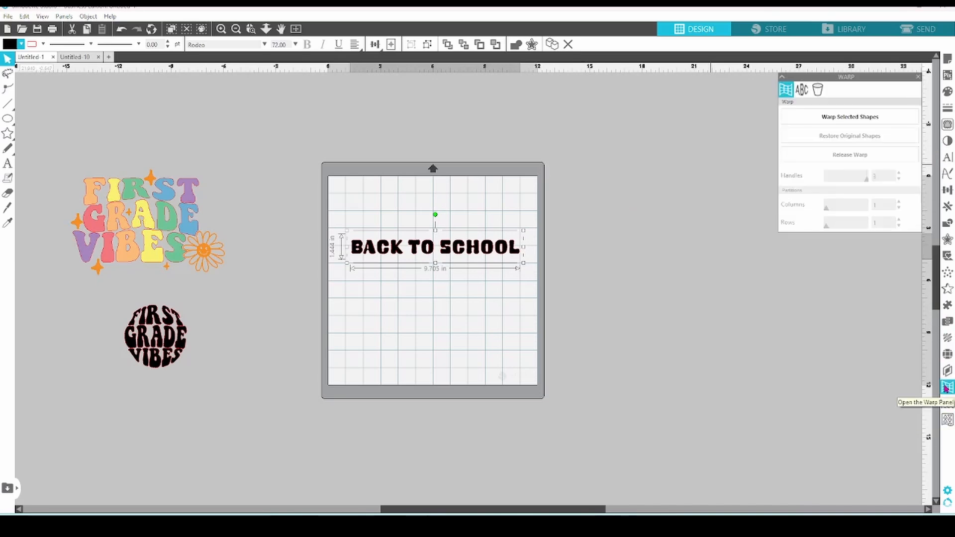
pyautogui.click(802, 90)
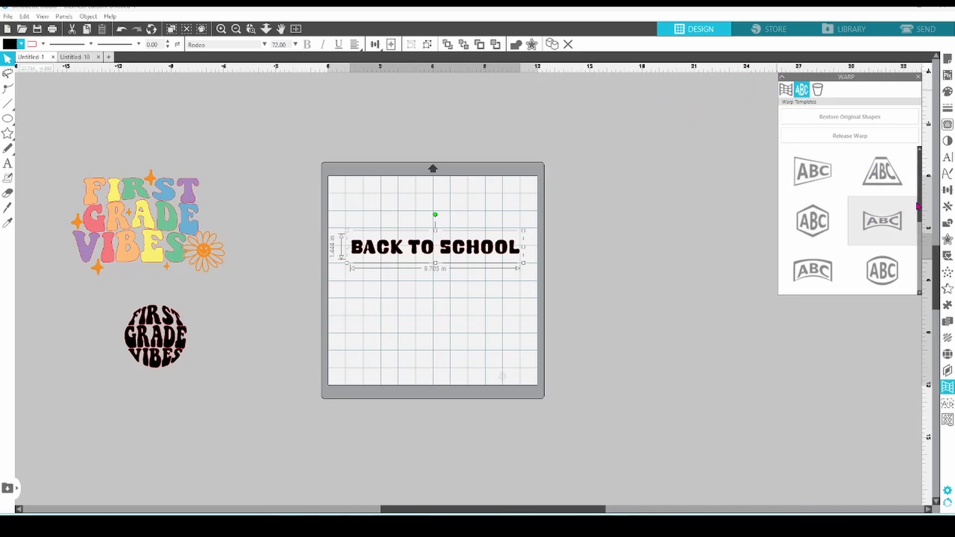
pyautogui.moveTo(921, 208); pyautogui.dragTo(904, 188)
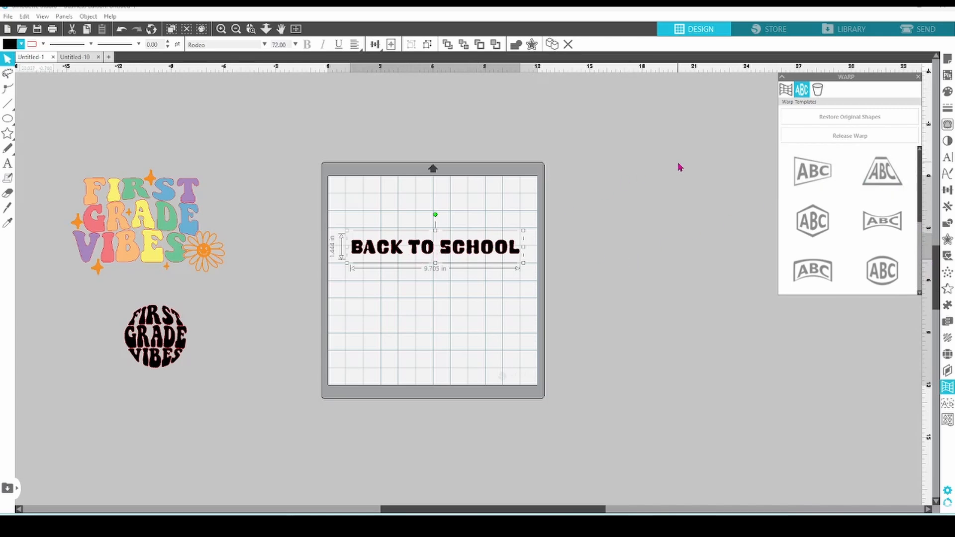
pyautogui.click(810, 171)
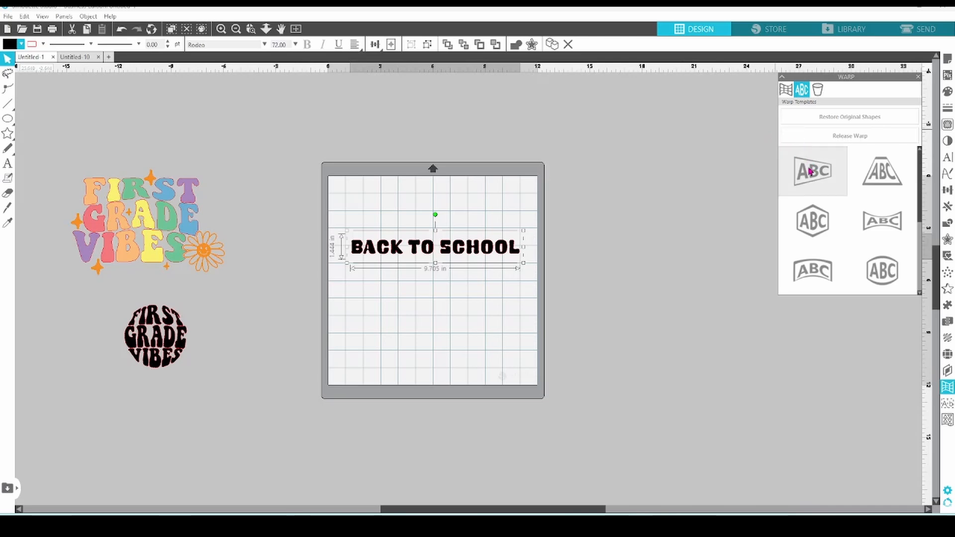
pyautogui.click(501, 284)
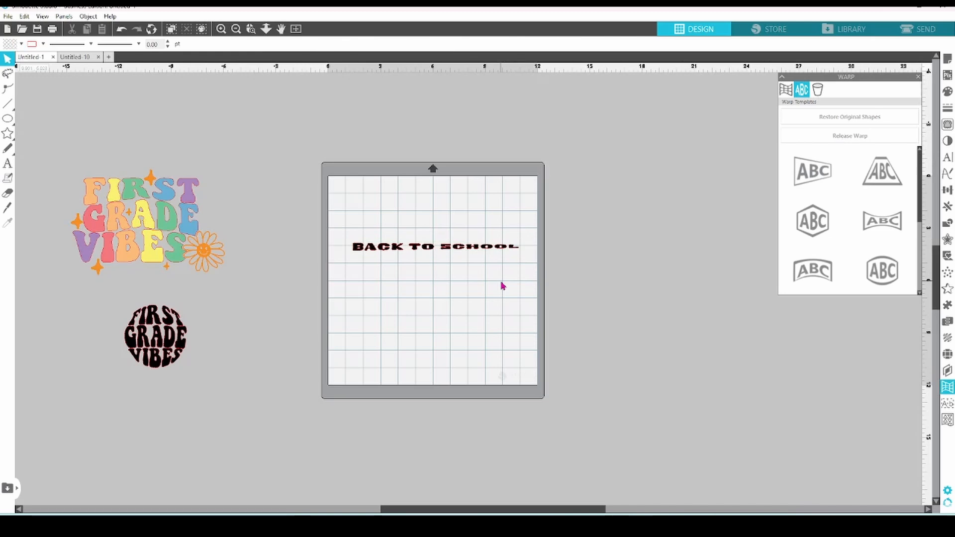
pyautogui.click(495, 249)
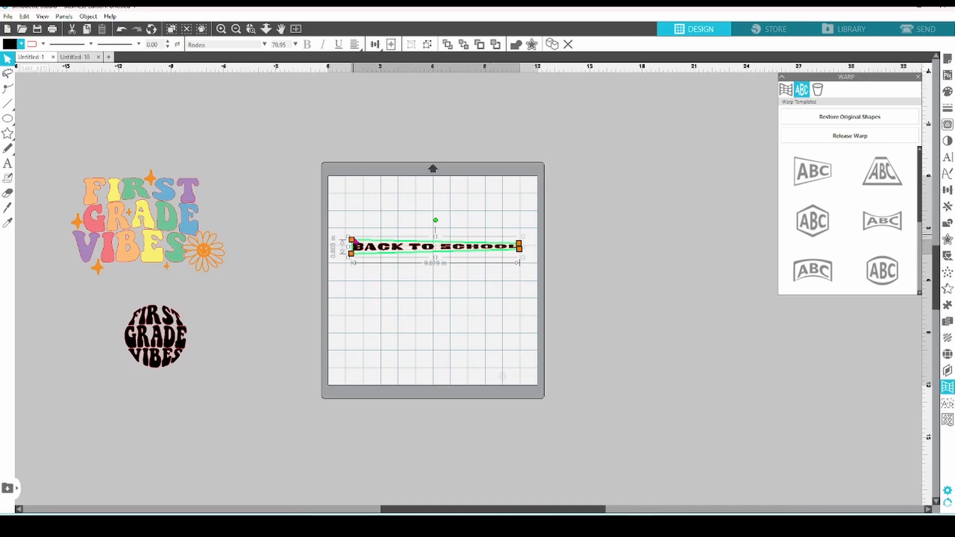
pyautogui.moveTo(352, 240); pyautogui.dragTo(351, 218)
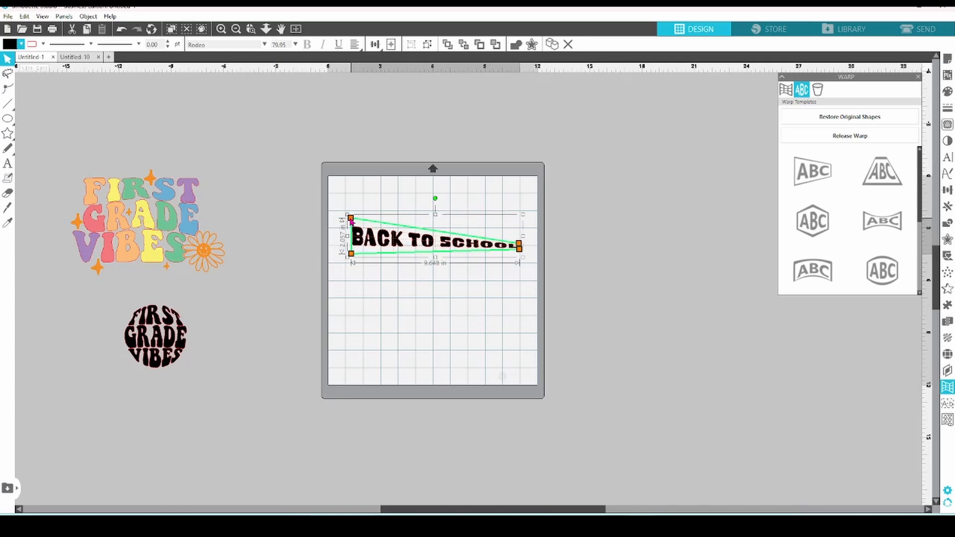
# Lower the lower-left corner of the tapered BACK TO SCHOOL warp, and restore the text's original shape.
pyautogui.moveTo(351, 254); pyautogui.dragTo(350, 294)
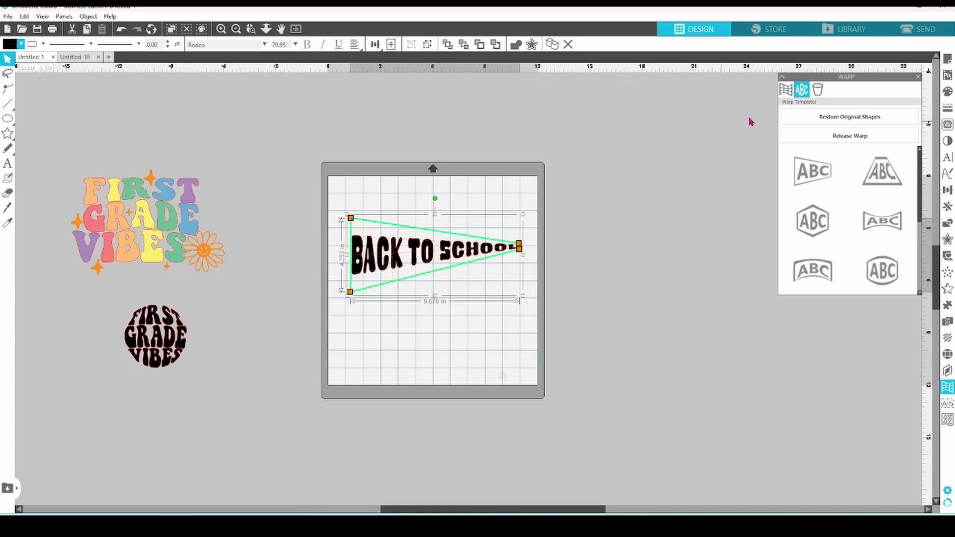
pyautogui.click(797, 119)
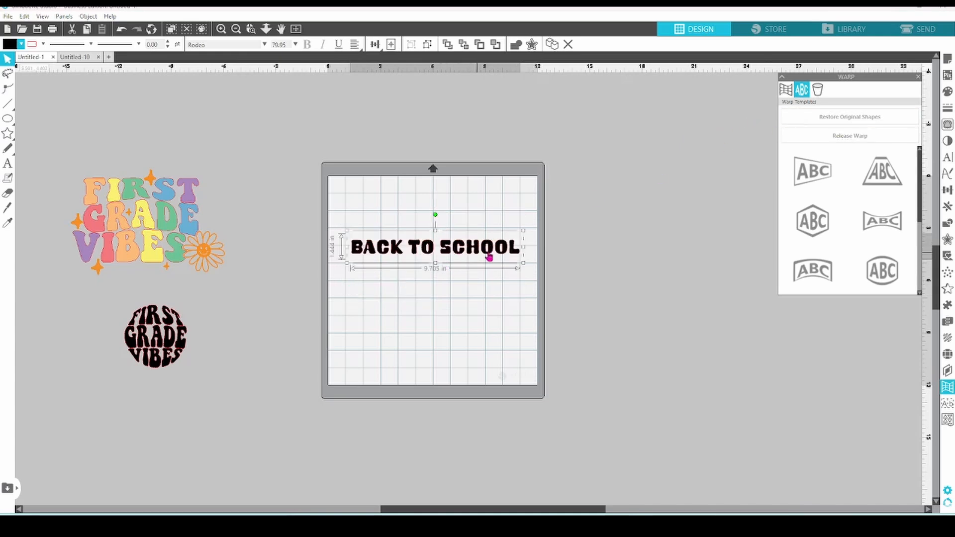
# Try the trapezoid warp template with a narrow top on BACK TO SCHOOL, stretching both bottom corners downward, and restore the original shape.
pyautogui.click(876, 176)
pyautogui.moveTo(347, 254); pyautogui.dragTo(334, 300)
pyautogui.moveTo(519, 254); pyautogui.dragTo(528, 317)
pyautogui.moveTo(334, 300); pyautogui.dragTo(332, 321)
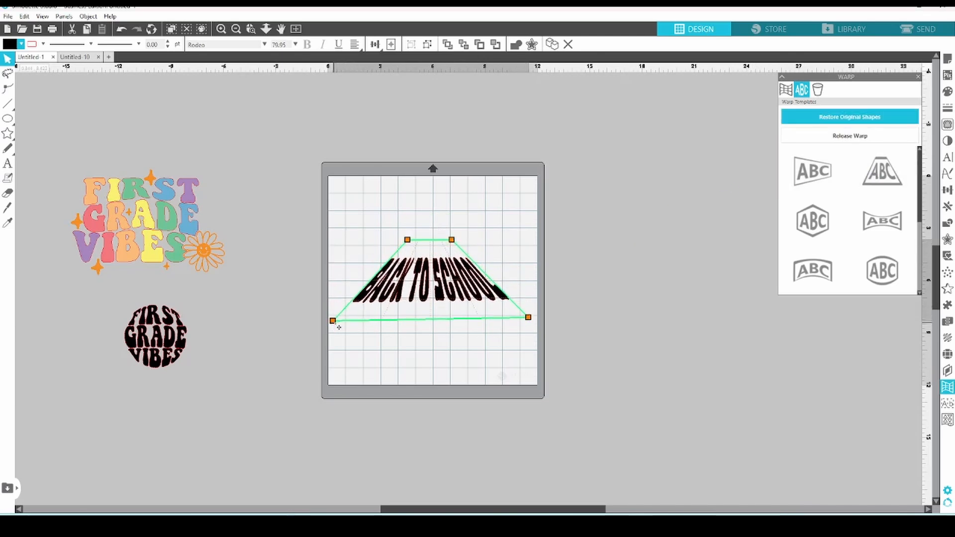
pyautogui.click(523, 273)
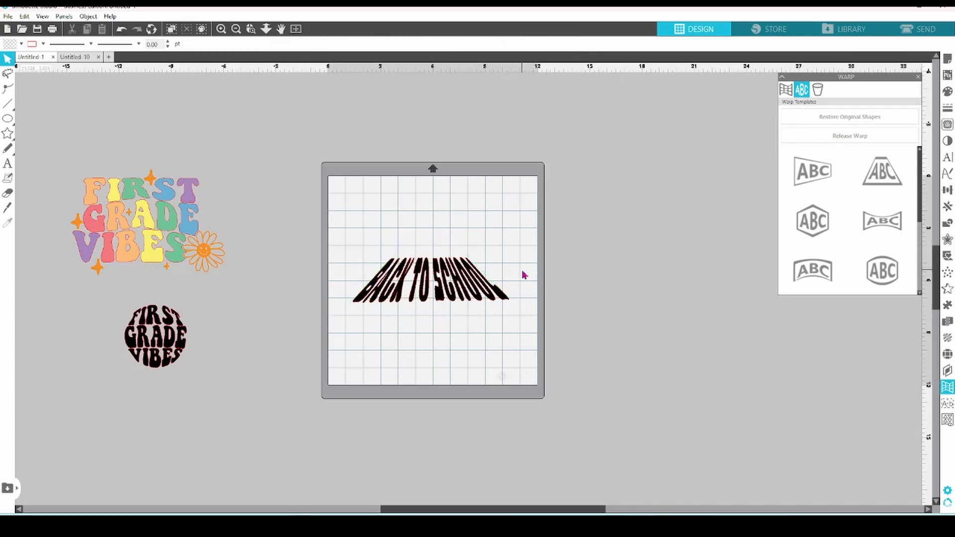
pyautogui.click(522, 273)
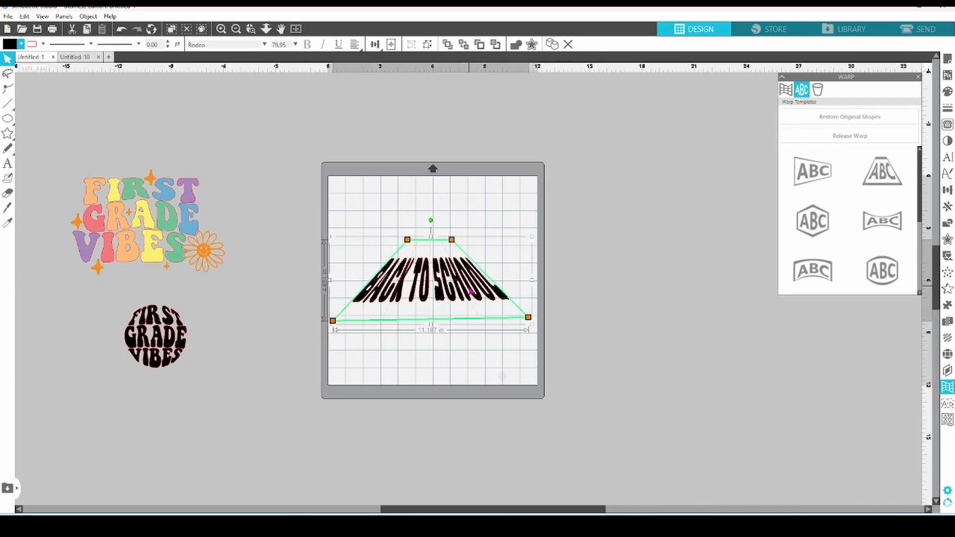
pyautogui.click(803, 120)
# Try the hexagonal warp template on BACK TO SCHOOL, lowering its bottom points and raising the top centre, and restore the original shape.
pyautogui.moveTo(352, 251); pyautogui.dragTo(351, 279)
pyautogui.moveTo(435, 254); pyautogui.dragTo(434, 300)
pyautogui.moveTo(519, 250); pyautogui.dragTo(518, 274)
pyautogui.moveTo(436, 239); pyautogui.dragTo(437, 219)
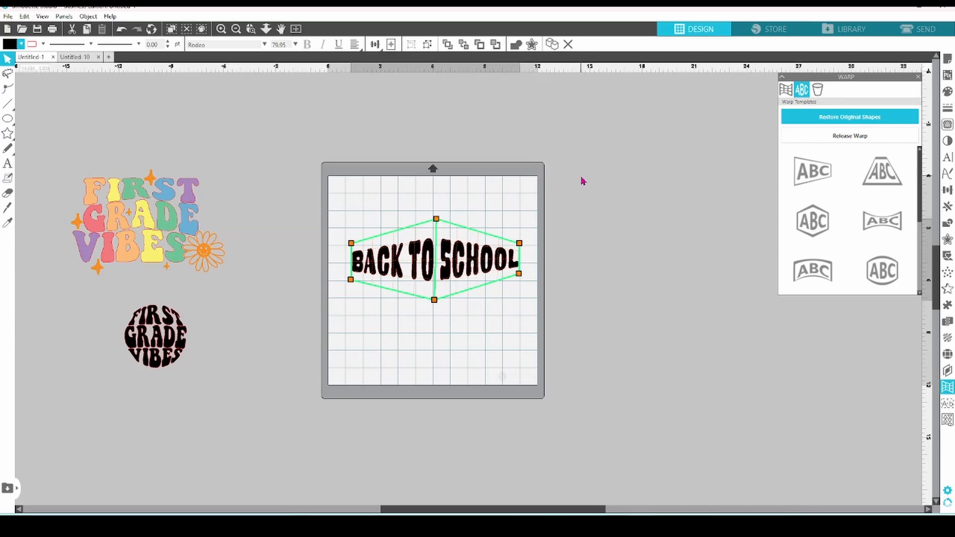
pyautogui.click(792, 137)
# Apply the pinched-middle warp template to BACK TO SCHOOL, lower both bottom corners and bend the bottom edge's centre upward.
pyautogui.click(882, 221)
pyautogui.moveTo(514, 258); pyautogui.dragTo(519, 276)
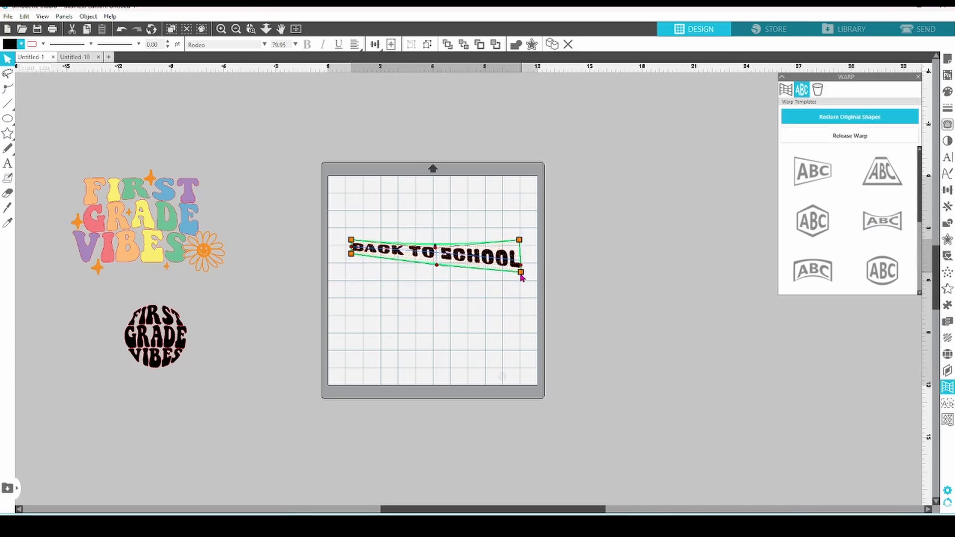
pyautogui.moveTo(352, 254); pyautogui.dragTo(352, 280)
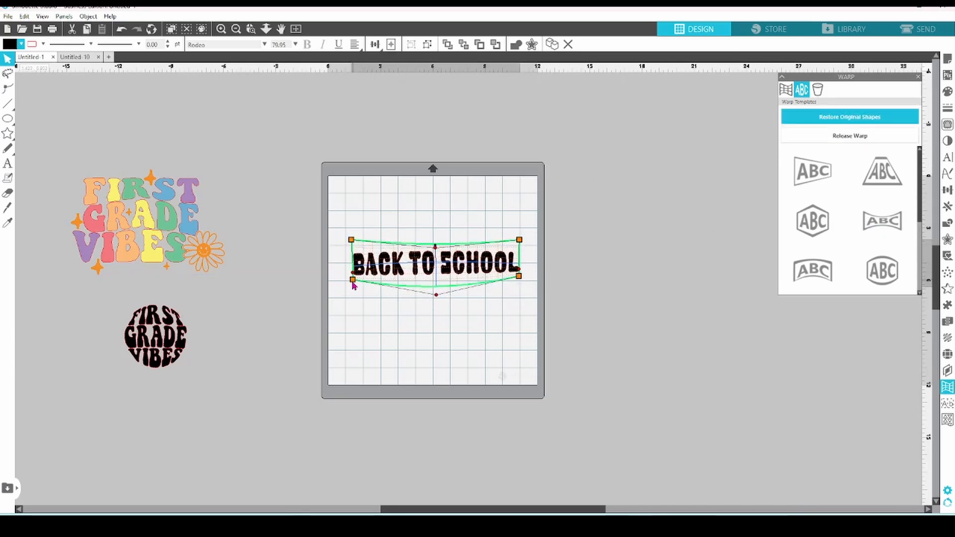
pyautogui.moveTo(519, 276); pyautogui.dragTo(519, 281)
pyautogui.moveTo(435, 301); pyautogui.dragTo(435, 280)
# Raise both top corners of the BACK TO SCHOOL warp and bend the top edge's centre downward.
pyautogui.moveTo(351, 240); pyautogui.dragTo(352, 228)
pyautogui.moveTo(520, 241); pyautogui.dragTo(519, 230)
pyautogui.moveTo(435, 236); pyautogui.dragTo(436, 245)
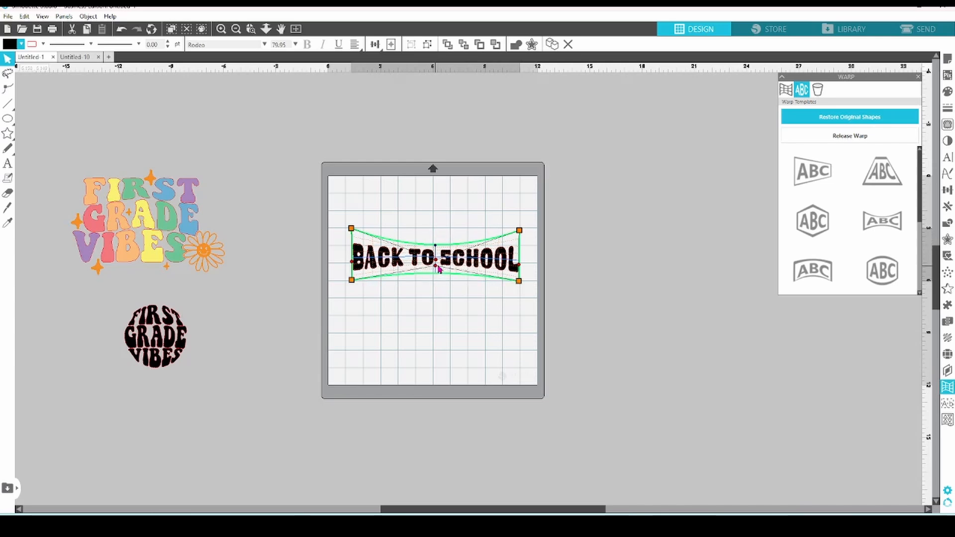
pyautogui.click(458, 323)
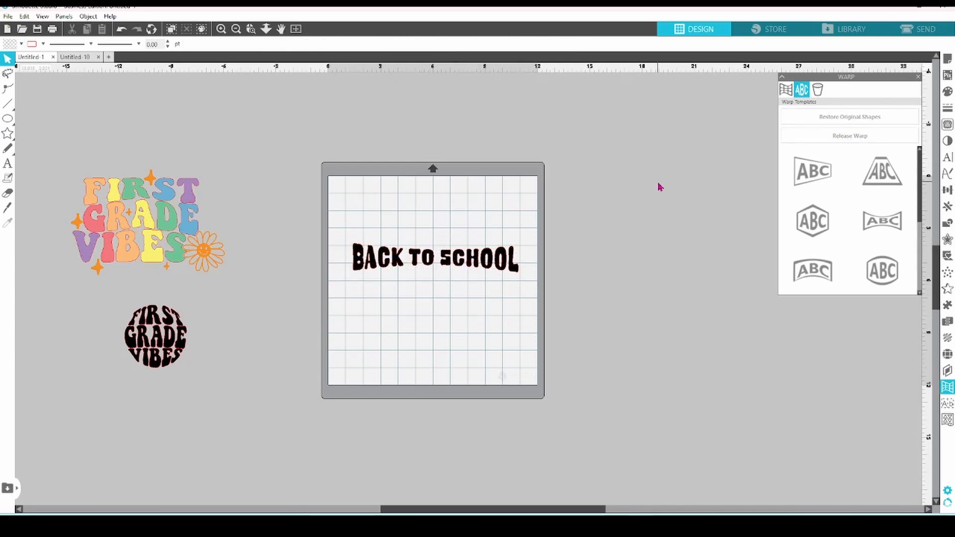
# Release the warp on BACK TO SCHOOL and group the resulting letters.
pyautogui.click(514, 262)
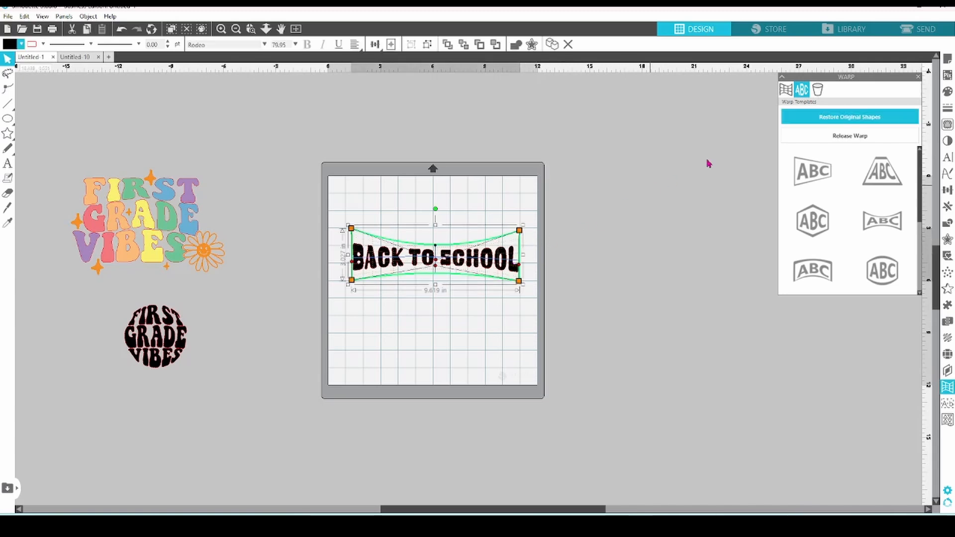
pyautogui.click(832, 137)
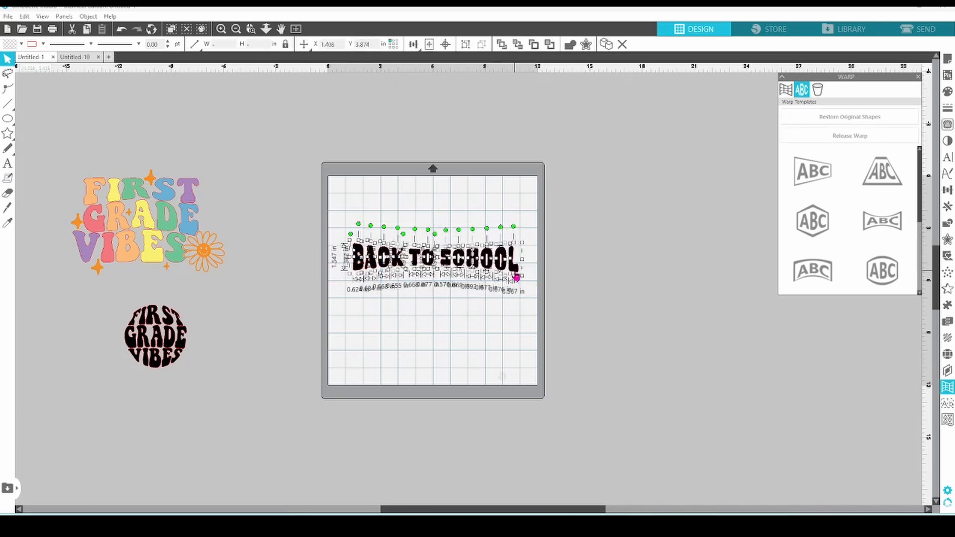
pyautogui.rightClick(516, 276)
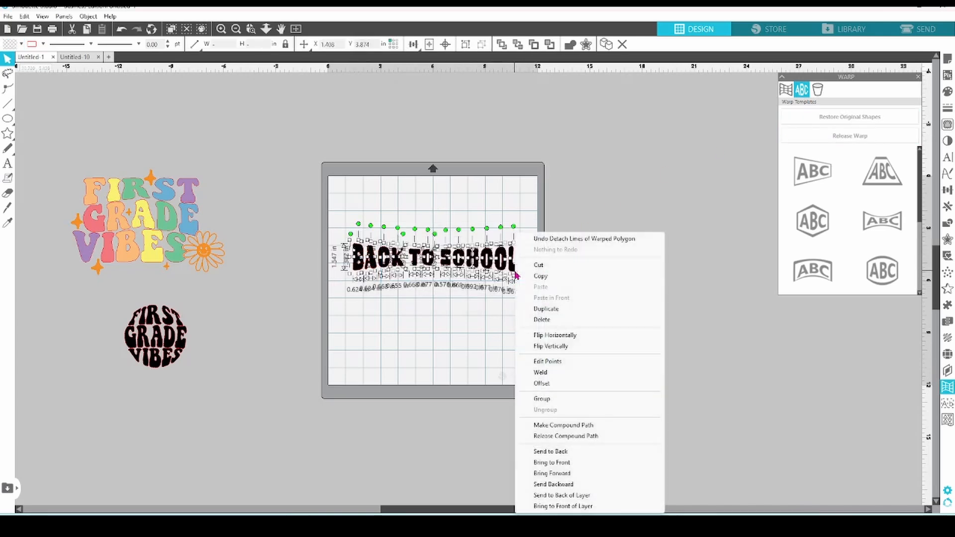
pyautogui.click(542, 399)
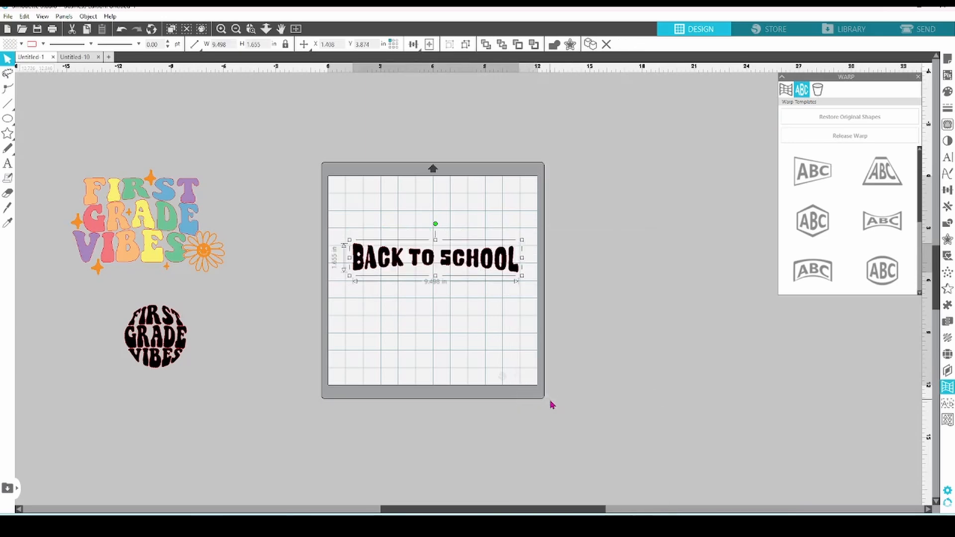